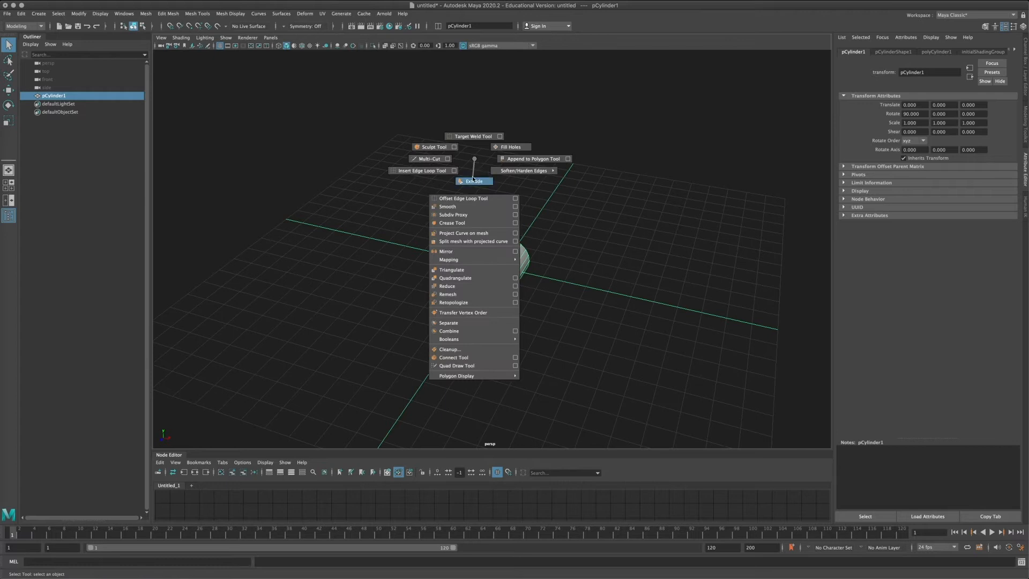
# Step: Create a polygon cube, raise it to about 1.2 on Y over the cylinder, and thin it along Z
pyautogui.click(487, 173)
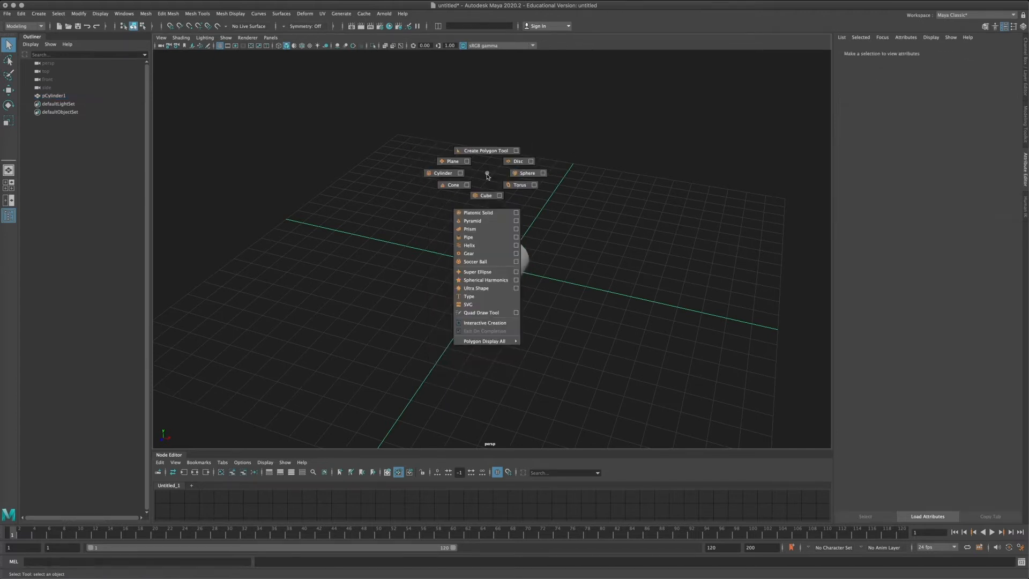
pyautogui.press('w')
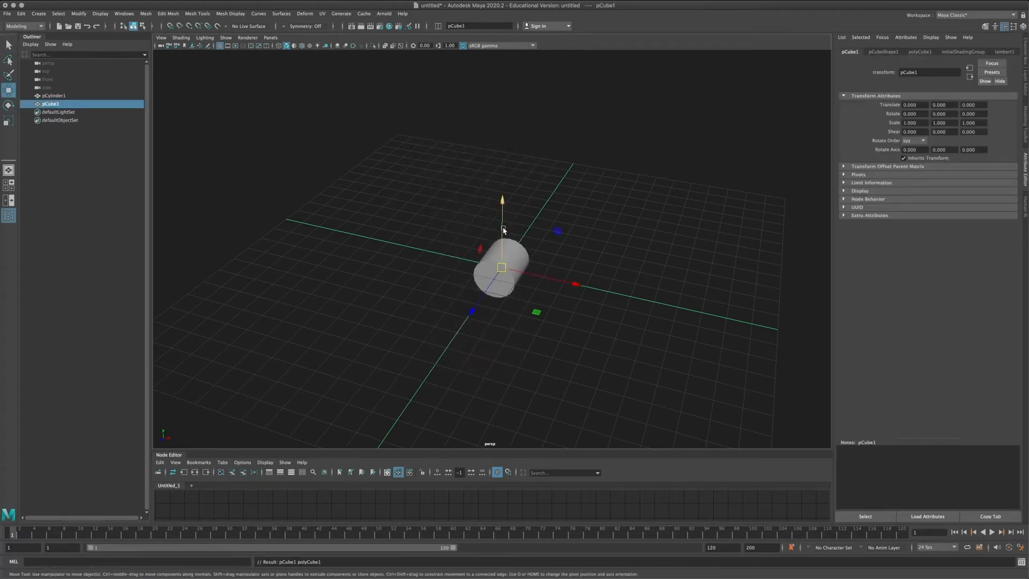
pyautogui.moveTo(503, 230); pyautogui.dragTo(504, 209)
pyautogui.press('r')
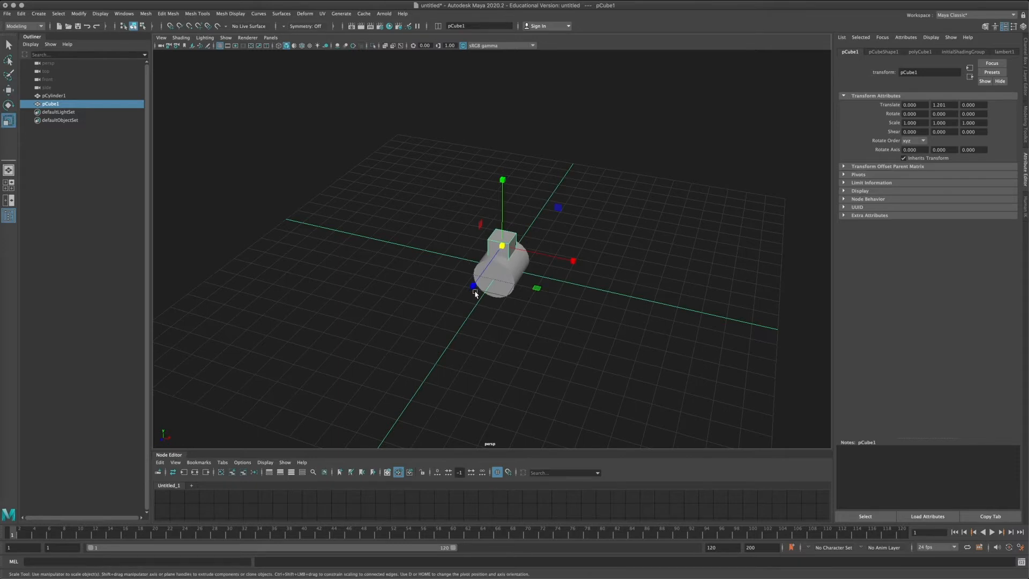
pyautogui.moveTo(475, 294); pyautogui.dragTo(515, 257)
# Step: Shift the cube about 0.39 along Z and raise its top face to about 2.92 on Y to form a tall shaft
pyautogui.press('w')
pyautogui.scroll(3, 515, 257)
pyautogui.moveTo(488, 245); pyautogui.dragTo(489, 235, button='right')
pyautogui.click(489, 231)
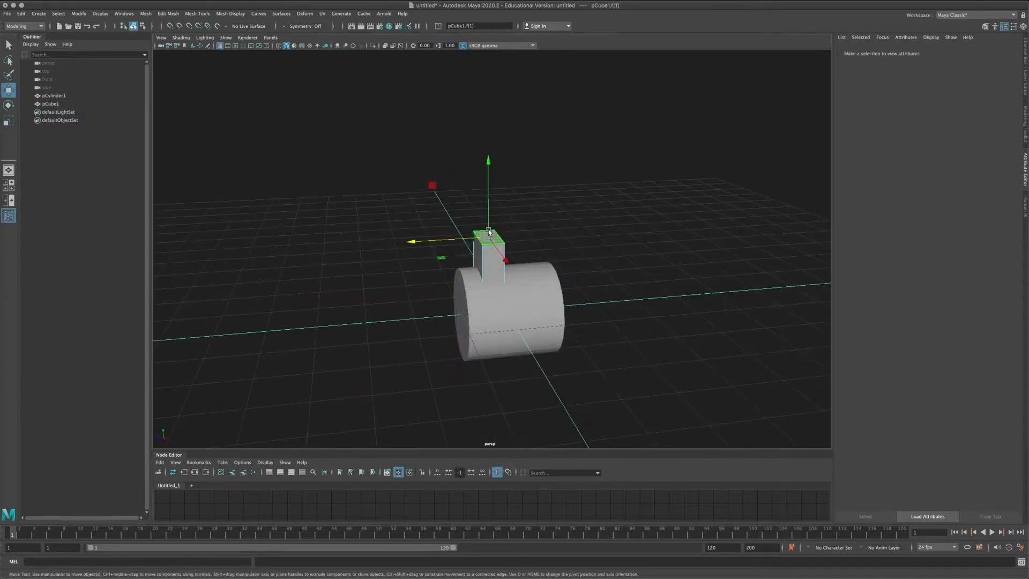
pyautogui.moveTo(488, 231); pyautogui.dragTo(488, 177)
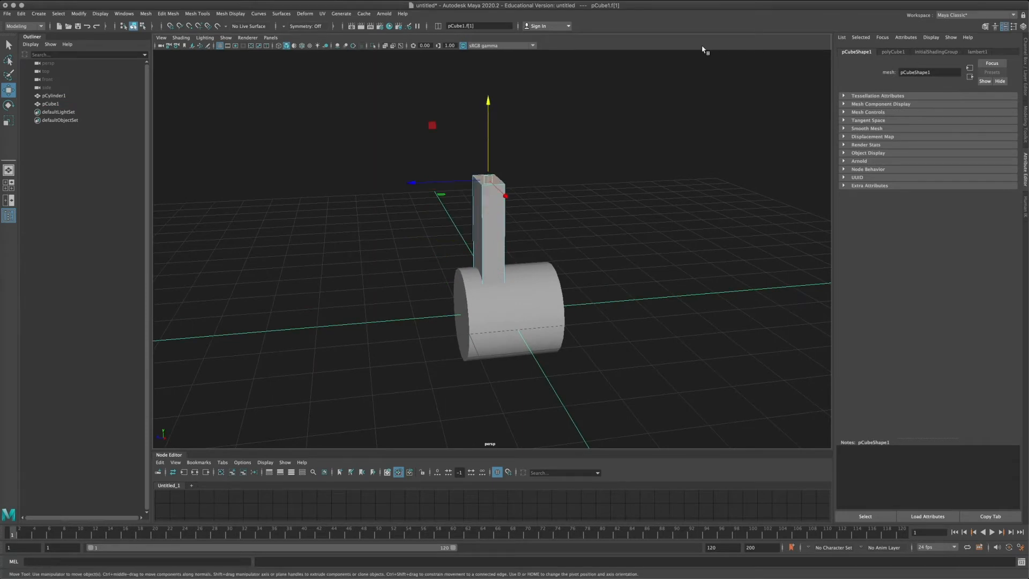
# Step: Extrude the shaft's top face, widening it to about 2.99 times along X and lifting it about 0.07 as the arrowhead base
pyautogui.keyDown('shift'); pyautogui.rightClick(486, 176); pyautogui.keyUp('shift')
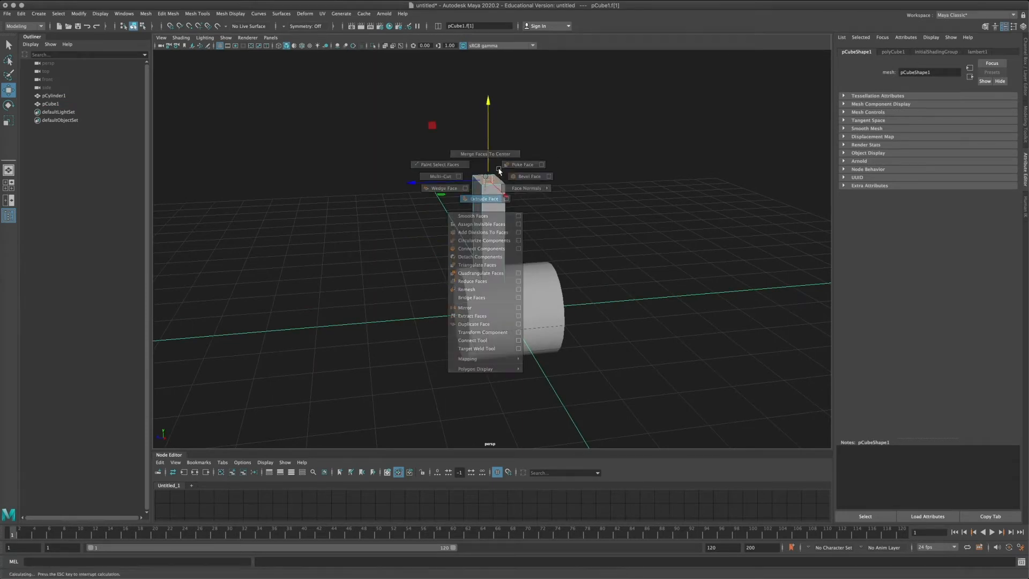
pyautogui.click(484, 198)
pyautogui.keyDown('alt'); pyautogui.moveTo(375, 268); pyautogui.dragTo(407, 251); pyautogui.keyUp('alt')
pyautogui.moveTo(536, 201); pyautogui.dragTo(645, 225)
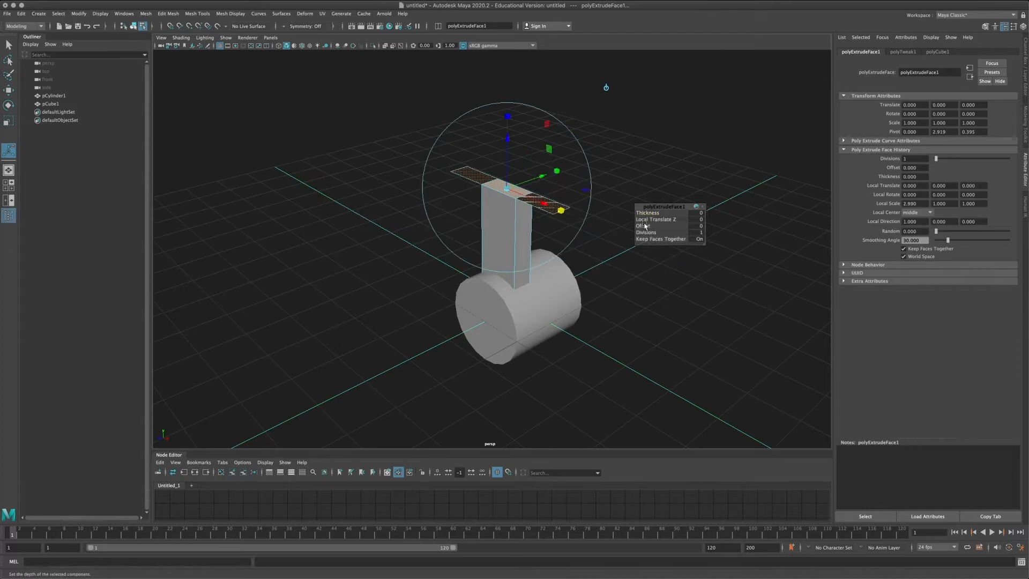
pyautogui.moveTo(512, 144); pyautogui.dragTo(512, 136)
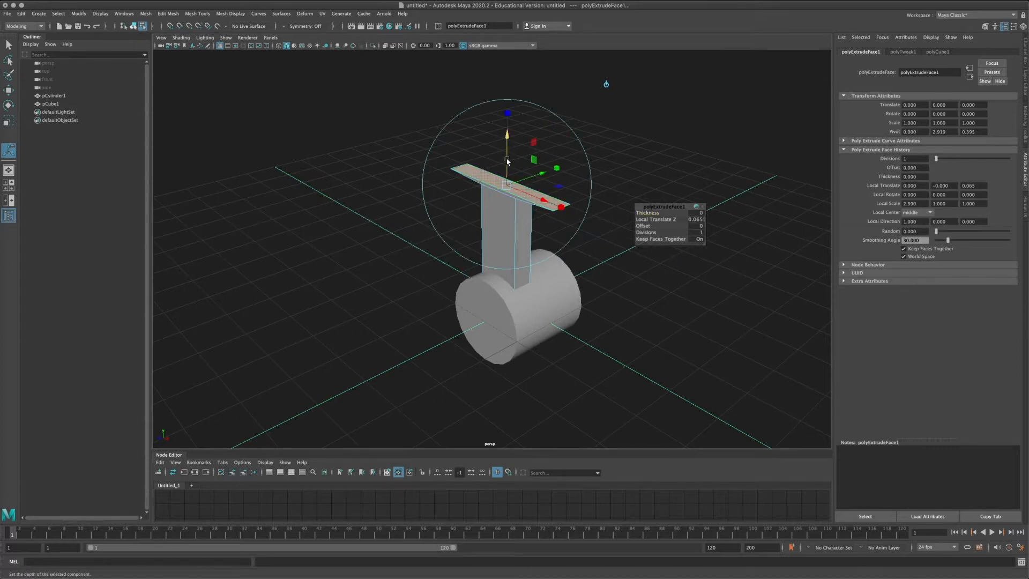
pyautogui.moveTo(509, 160)
pyautogui.mouseDown()
pyautogui.moveTo(508, 146)
pyautogui.moveTo(493, 170)
pyautogui.mouseUp()
# Step: Extrude the widened top face upward about 0.74 and scale it narrow along X into the arrowhead's tip
pyautogui.keyDown('shift'); pyautogui.moveTo(490, 175); pyautogui.dragTo(493, 199, button='right'); pyautogui.keyUp('shift')
pyautogui.click(490, 177)
pyautogui.press('q')
pyautogui.press('w')
pyautogui.moveTo(513, 190); pyautogui.dragTo(513, 141)
pyautogui.press('r')
pyautogui.moveTo(561, 169); pyautogui.dragTo(517, 164)
pyautogui.press('w')
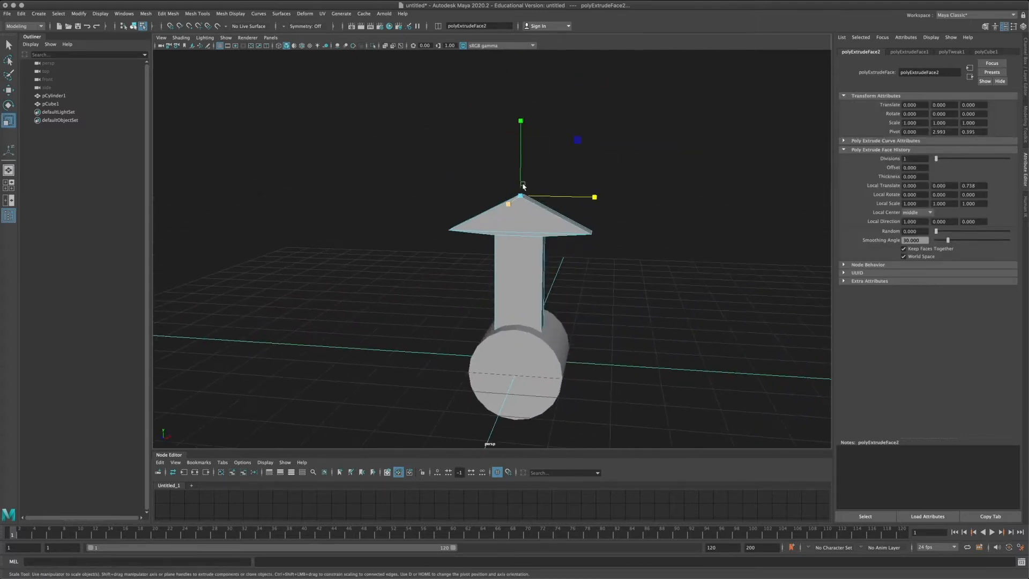
# Step: Adjust the arrowhead's corner vertices to refine its proportions relative to the shaft
pyautogui.moveTo(496, 201); pyautogui.dragTo(436, 203, button='right')
pyautogui.moveTo(409, 176); pyautogui.dragTo(483, 253)
pyautogui.moveTo(571, 215); pyautogui.dragTo(526, 238)
pyautogui.press('r')
# Step: Combine the arrow and the cylinder into one mesh and delete all construction history
pyautogui.moveTo(526, 238); pyautogui.dragTo(553, 291, button='right')
pyautogui.keyDown('shift'); pyautogui.click(553, 291); pyautogui.keyUp('shift')
pyautogui.click(145, 14)
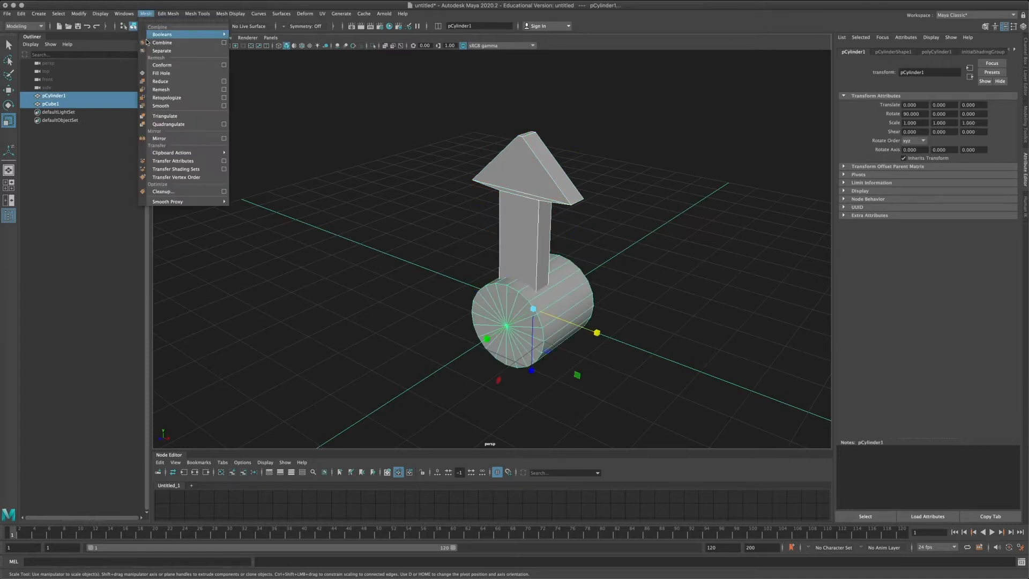
pyautogui.click(152, 44)
pyautogui.click(21, 13)
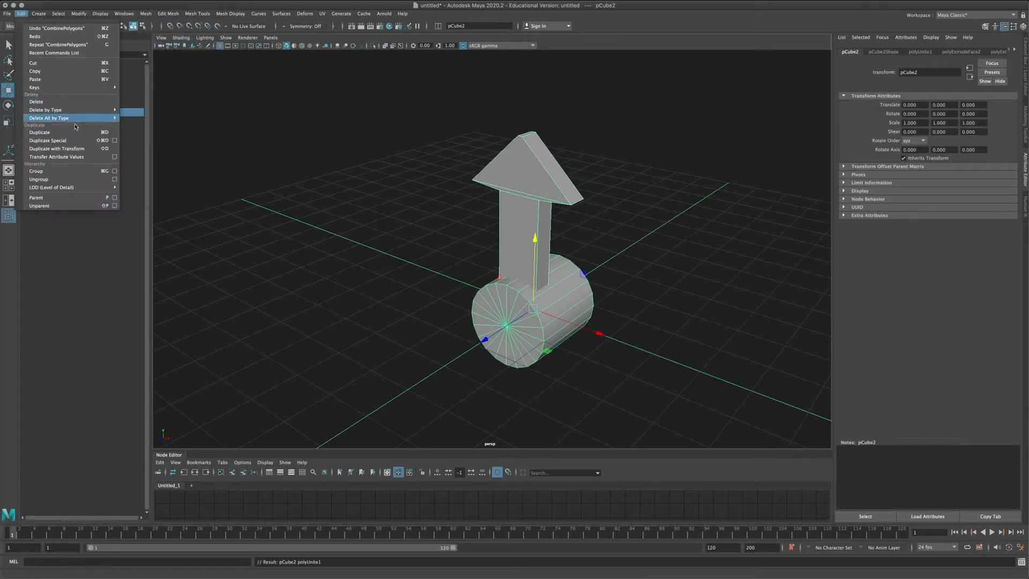
pyautogui.moveTo(75, 118)
pyautogui.click(145, 118)
pyautogui.keyDown('alt'); pyautogui.moveTo(554, 239); pyautogui.dragTo(527, 209); pyautogui.keyUp('alt')
pyautogui.press('e')
pyautogui.press('z')
pyautogui.press('z')
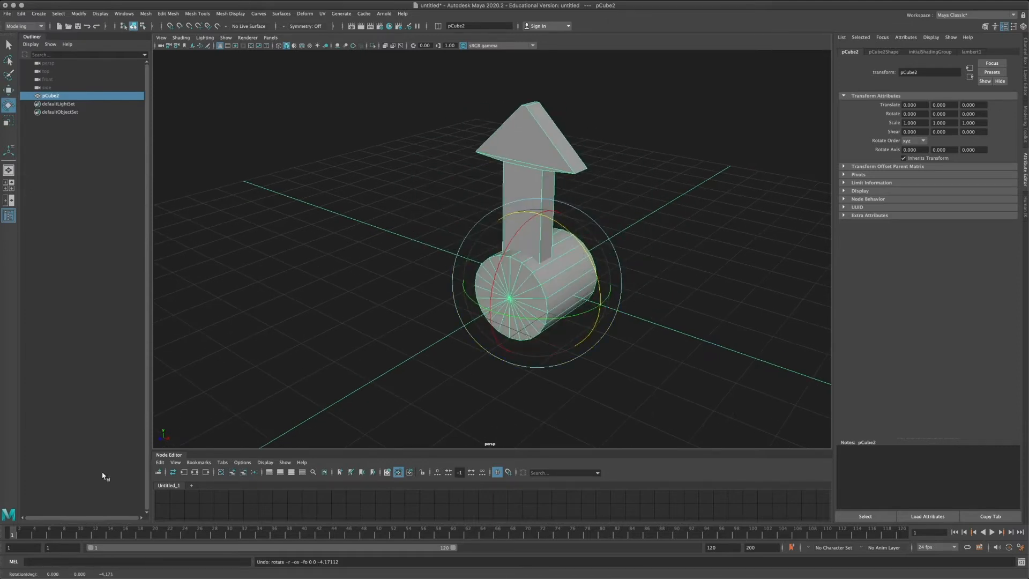
# Step: Key the combined mesh's transforms at frame 1 and frame 20
pyautogui.press('s')
pyautogui.hotkey('alt', 'v')
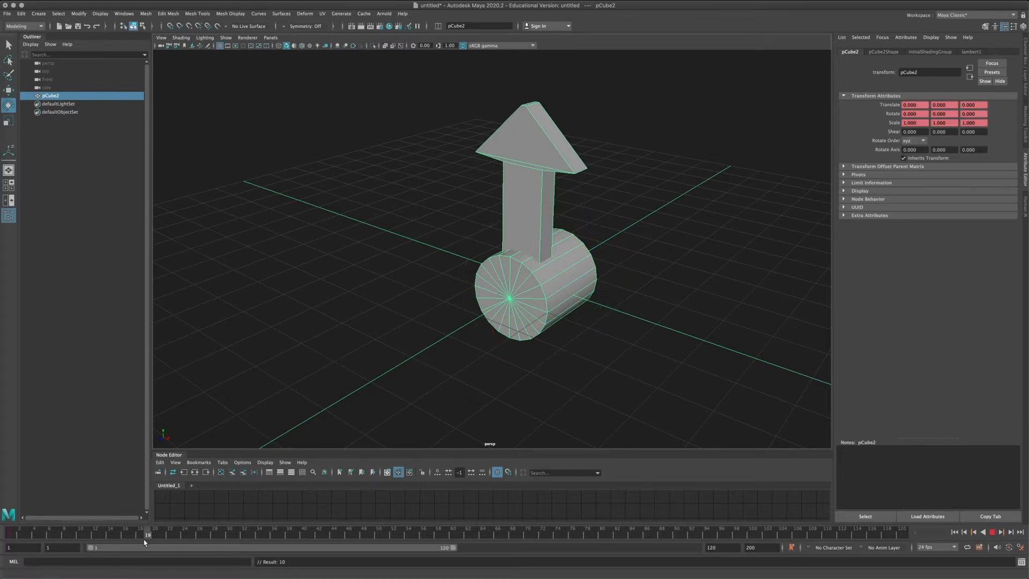
pyautogui.hotkey('alt', 'v')
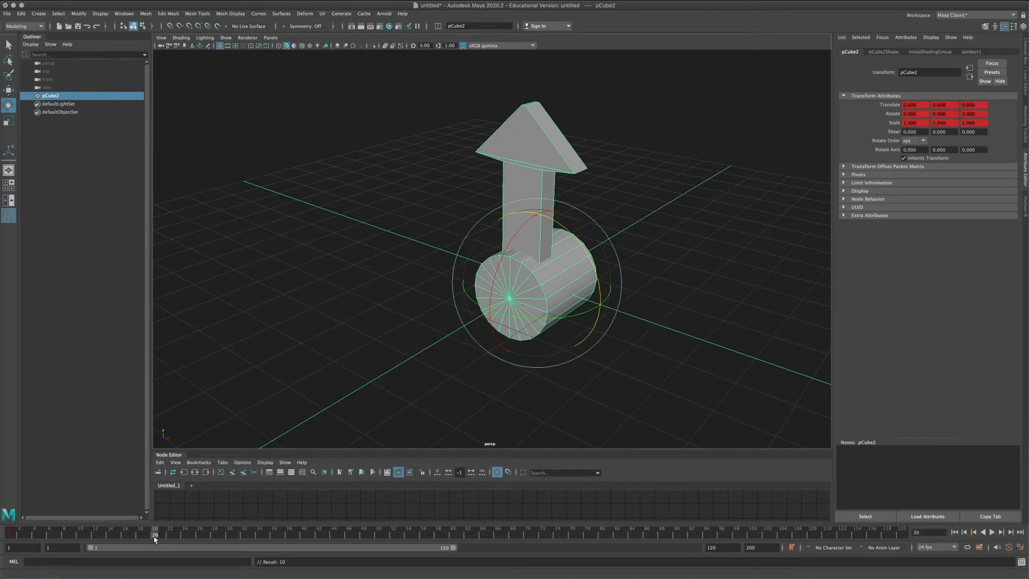
# Step: Set the combined mesh's Rotate Z to 360 at frame 20
pyautogui.click(1023, 26)
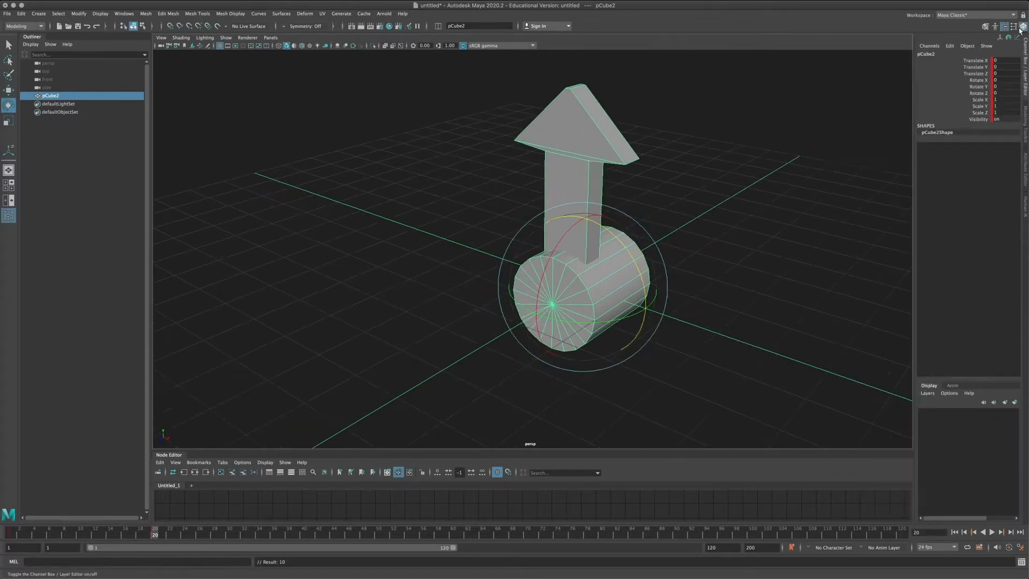
pyautogui.click(976, 92)
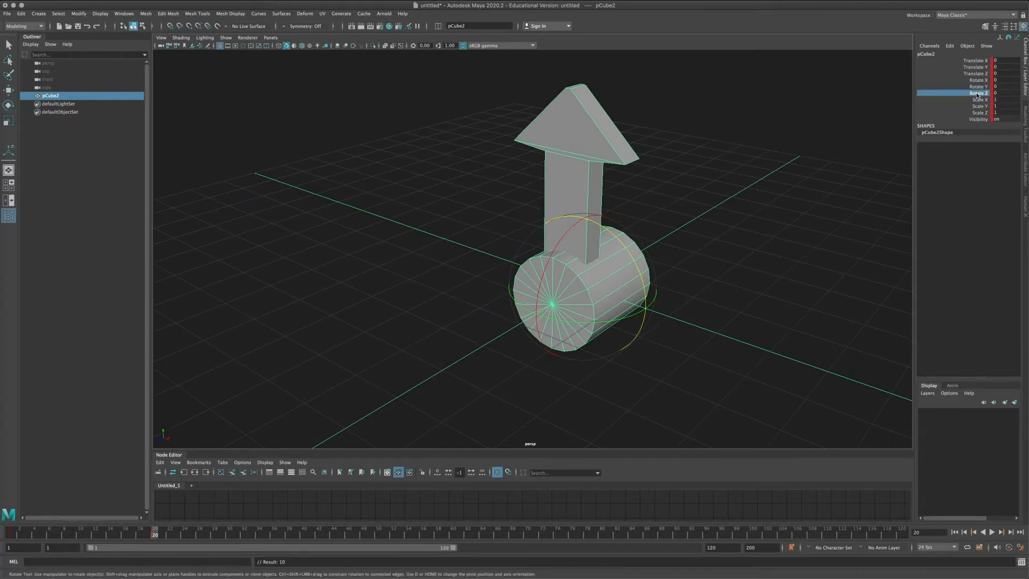
pyautogui.moveTo(905, 111); pyautogui.dragTo(899, 77, button='middle')
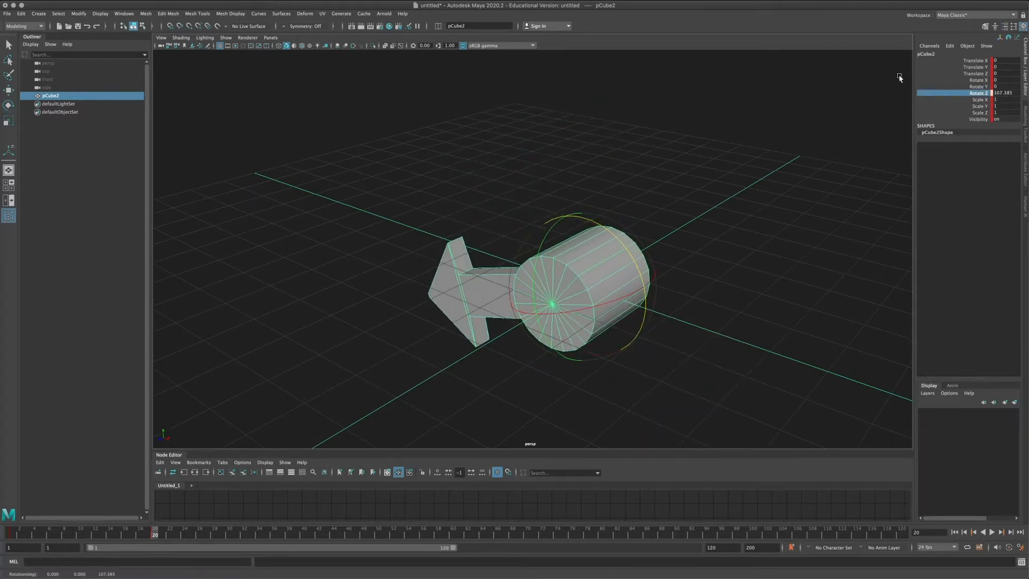
pyautogui.doubleClick(1002, 92)
pyautogui.write('360')
pyautogui.press('Return')
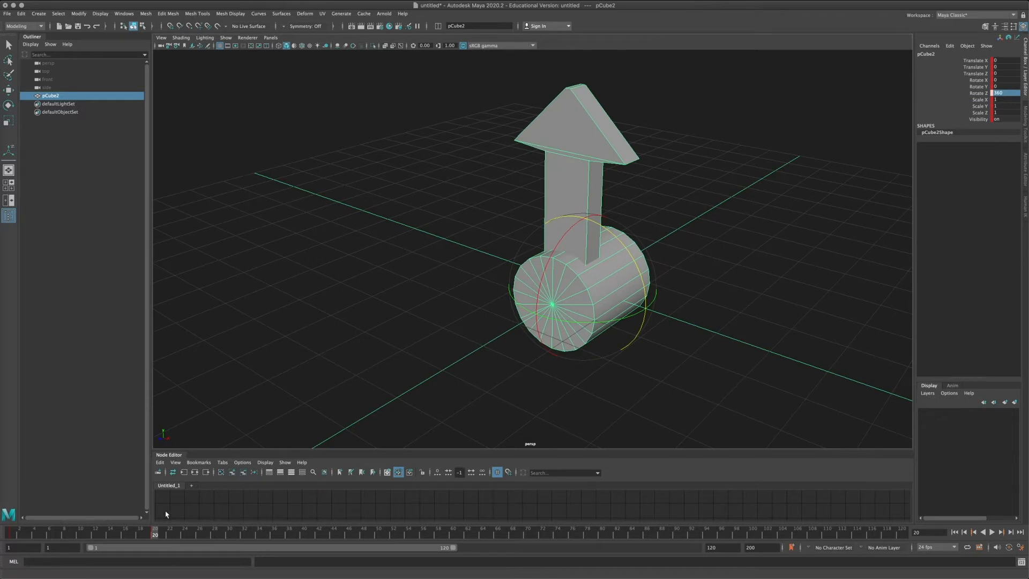
# Step: Open the Graph Editor and frame the mesh's Rotate Z curve
pyautogui.click(124, 14)
pyautogui.moveTo(161, 59)
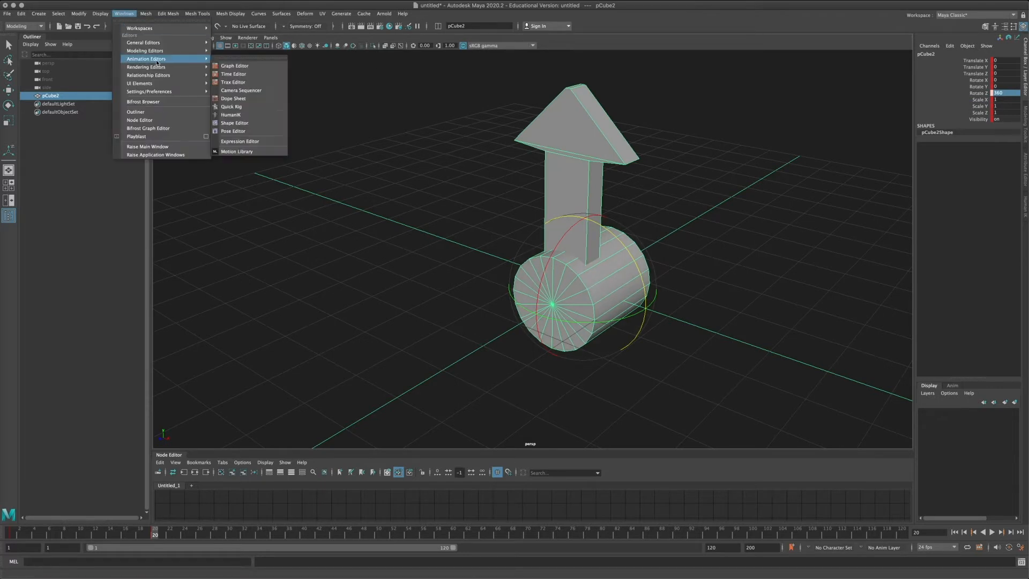
pyautogui.press('Escape')
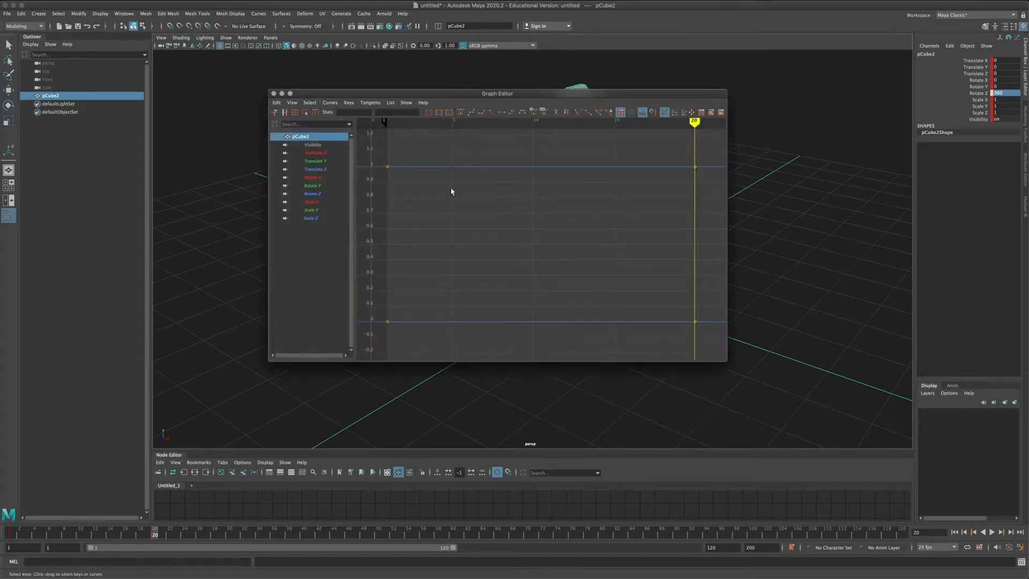
pyautogui.click(313, 194)
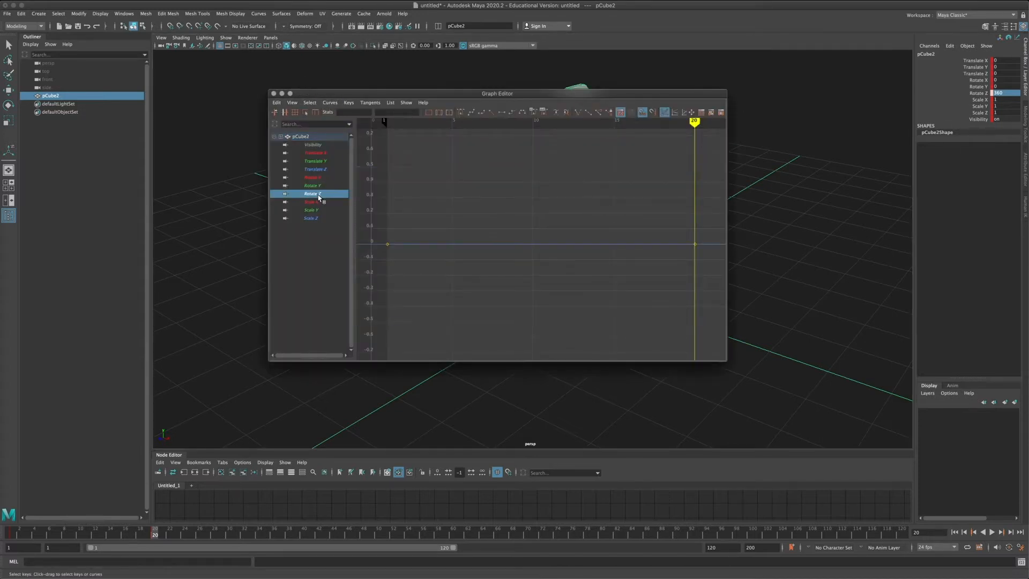
pyautogui.press('f')
pyautogui.moveTo(587, 234); pyautogui.dragTo(654, 281)
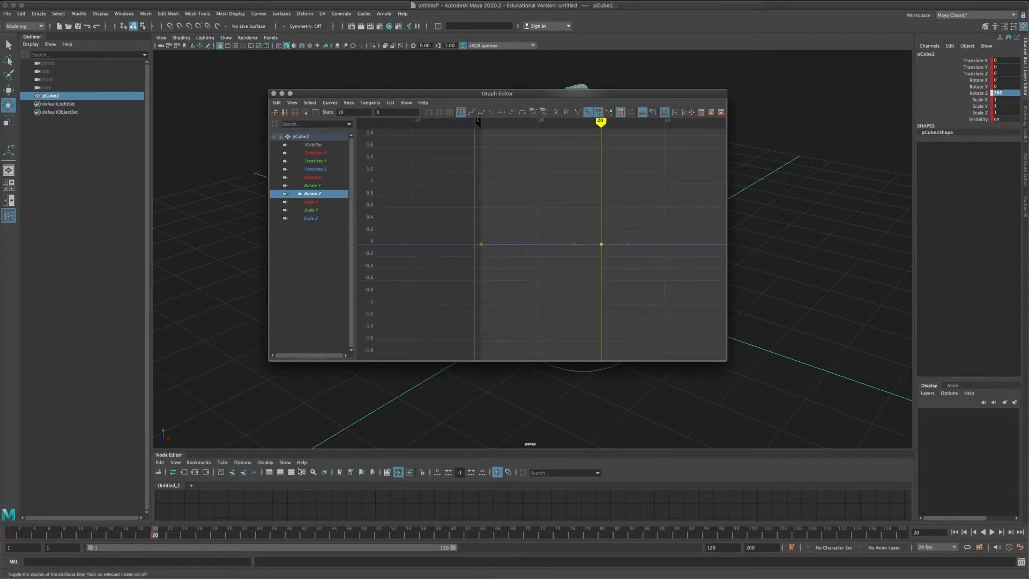
pyautogui.press('a')
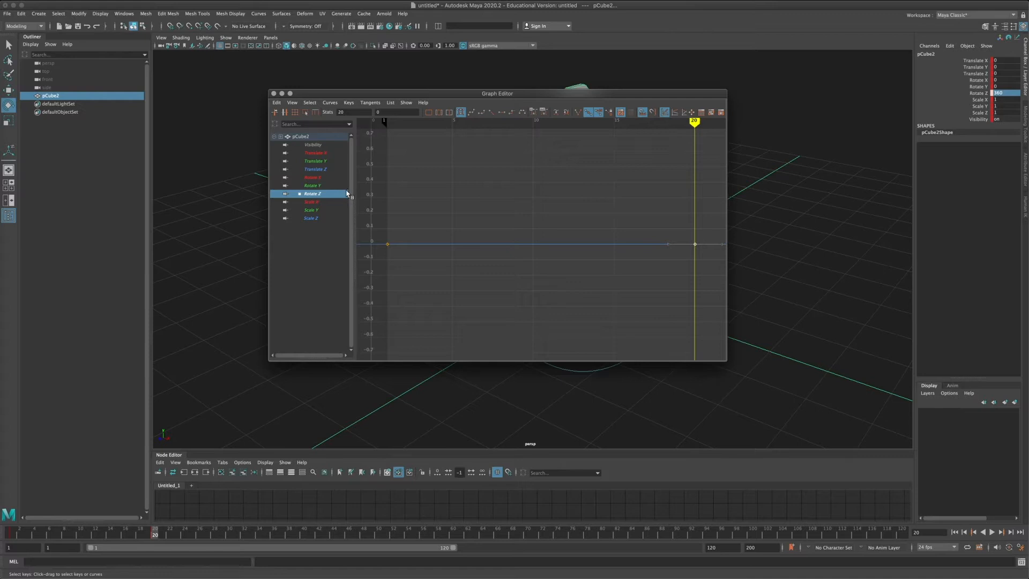
# Step: Key the Rotate Z channel at frame 20 with the value 360 and frame the whole curve
pyautogui.rightClick(978, 93)
pyautogui.click(949, 109)
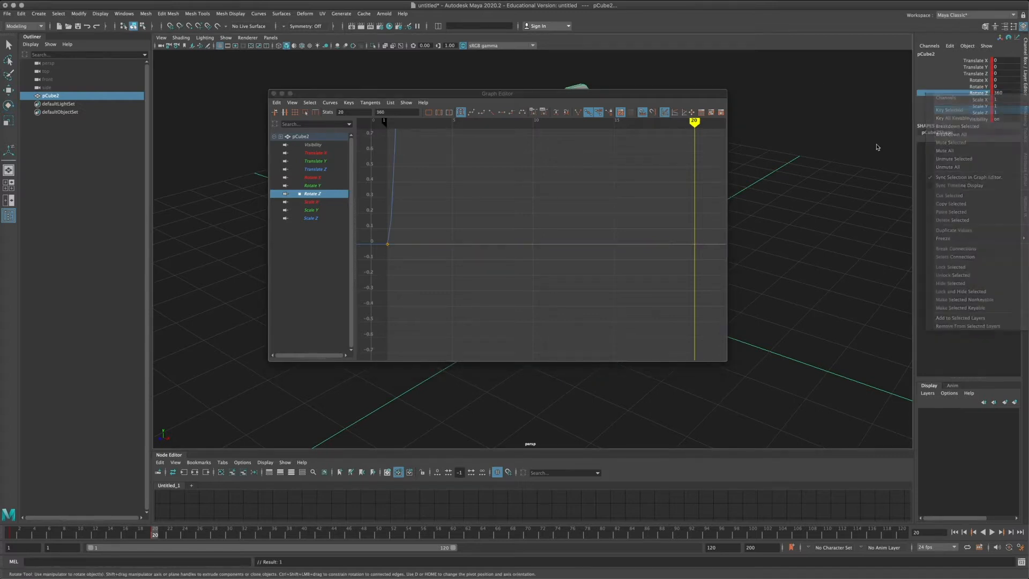
pyautogui.scroll(-3, 601, 226)
pyautogui.press('a')
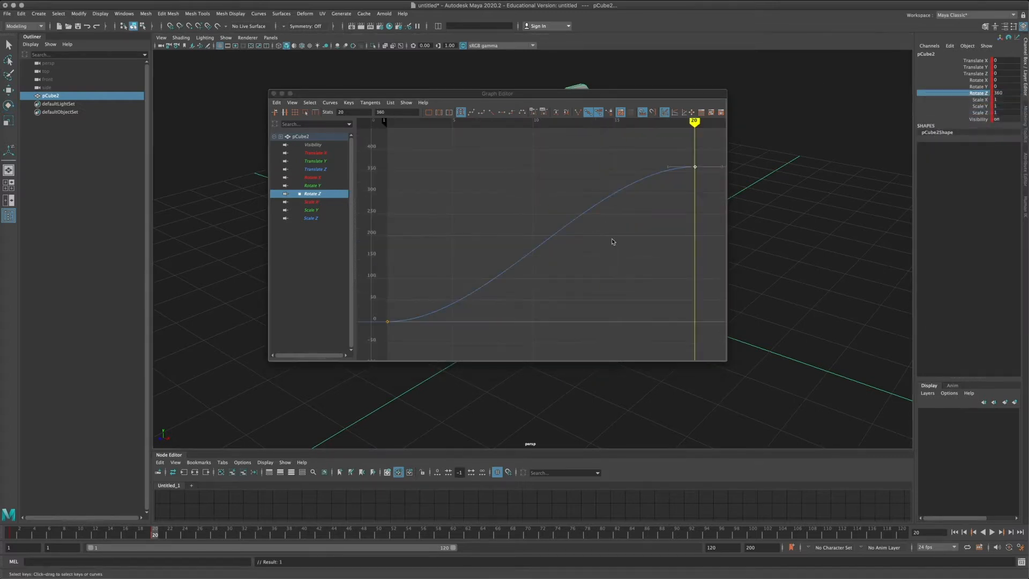
# Step: Change the Rotate Z curve's tangents to Linear
pyautogui.scroll(-5, 542, 244)
pyautogui.click(535, 247)
pyautogui.rightClick(540, 210)
pyautogui.moveTo(578, 231)
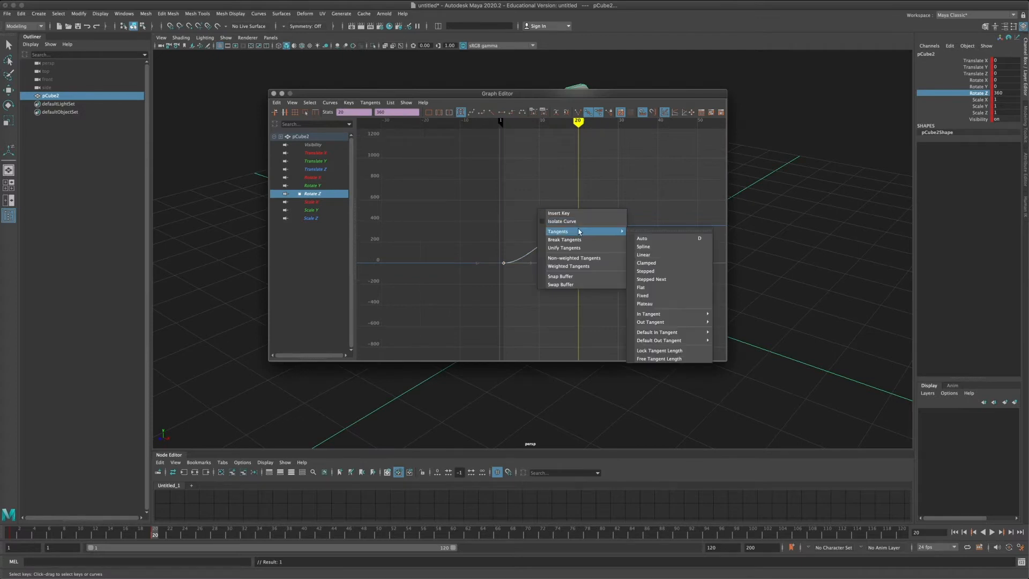
pyautogui.click(645, 254)
# Step: Set both the post infinity and pre infinity of the Rotate Z curve to Cycle with Offset
pyautogui.click(329, 103)
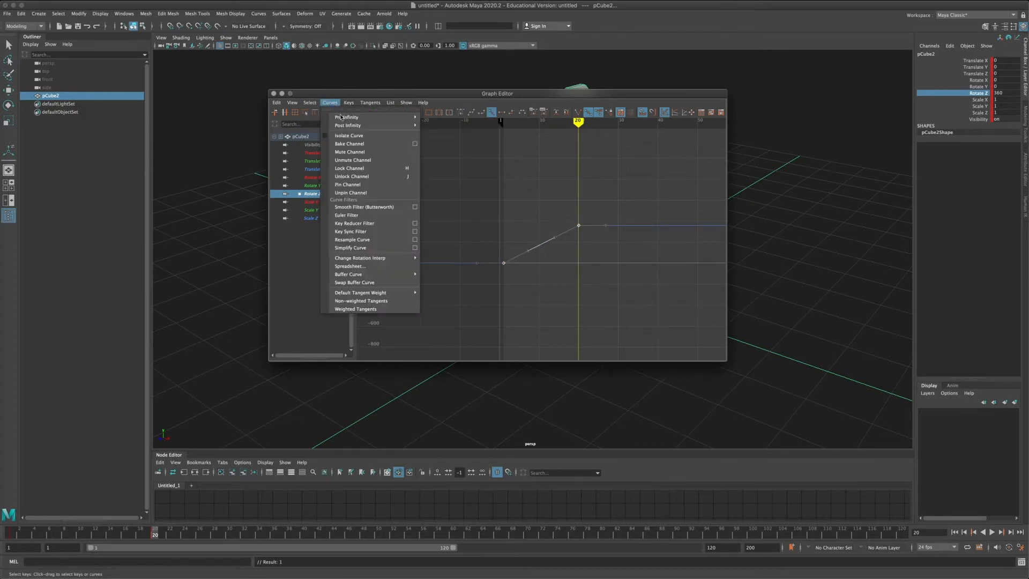
pyautogui.moveTo(397, 123)
pyautogui.click(445, 134)
pyautogui.click(329, 102)
pyautogui.click(441, 118)
pyautogui.click(328, 102)
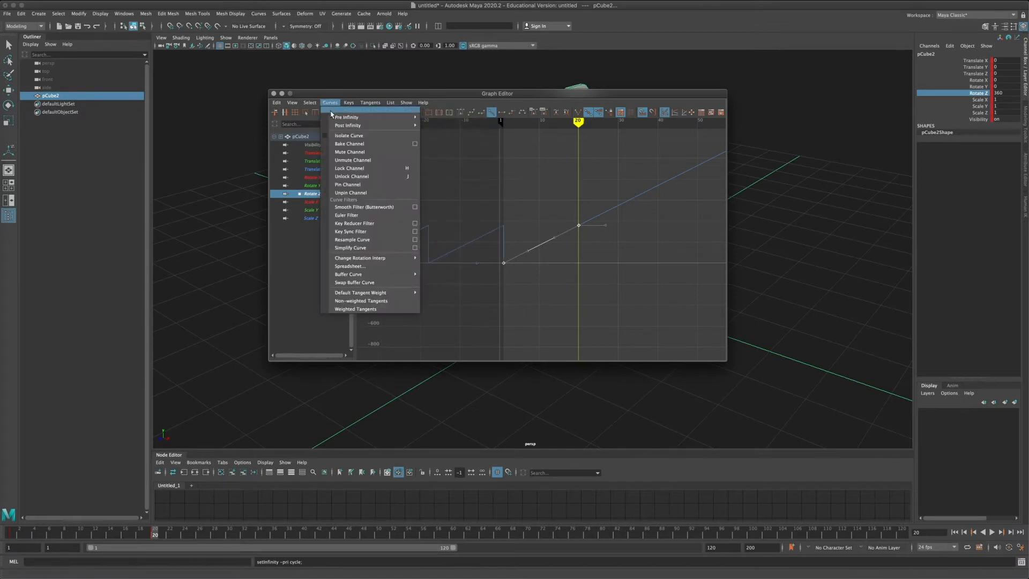
pyautogui.click(455, 134)
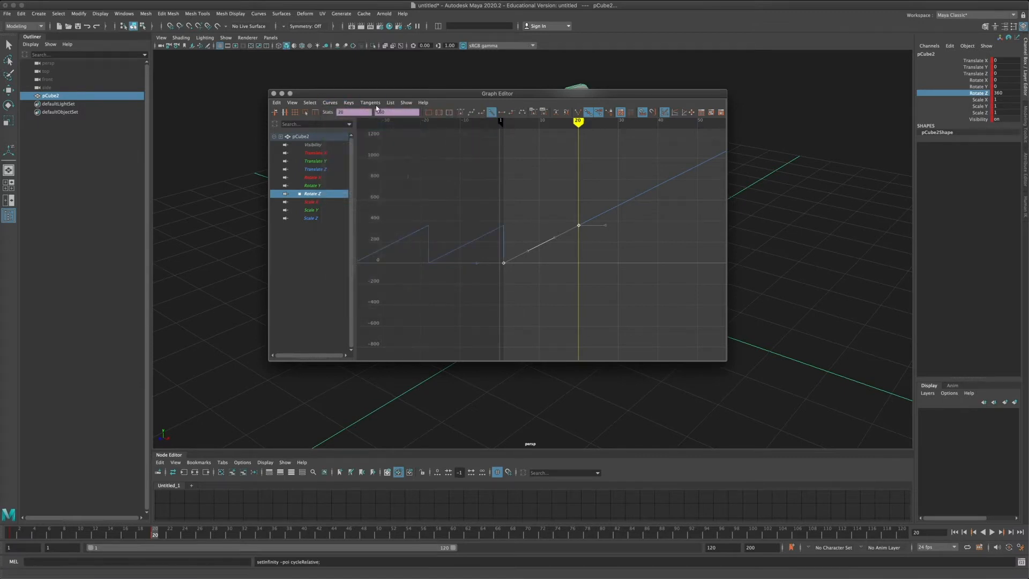
pyautogui.click(329, 102)
pyautogui.click(450, 127)
# Step: Move the ending keyframe from frame 20 to frame 5 so the rotation runs faster
pyautogui.moveTo(471, 94); pyautogui.dragTo(803, 153)
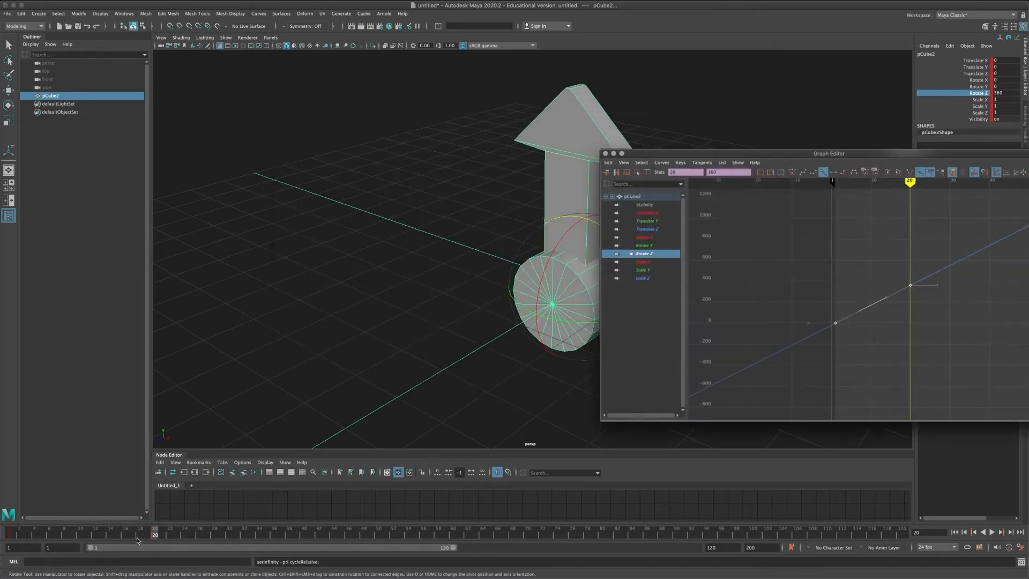
pyautogui.keyDown('shift'); pyautogui.moveTo(137, 536); pyautogui.dragTo(49, 534); pyautogui.keyUp('shift')
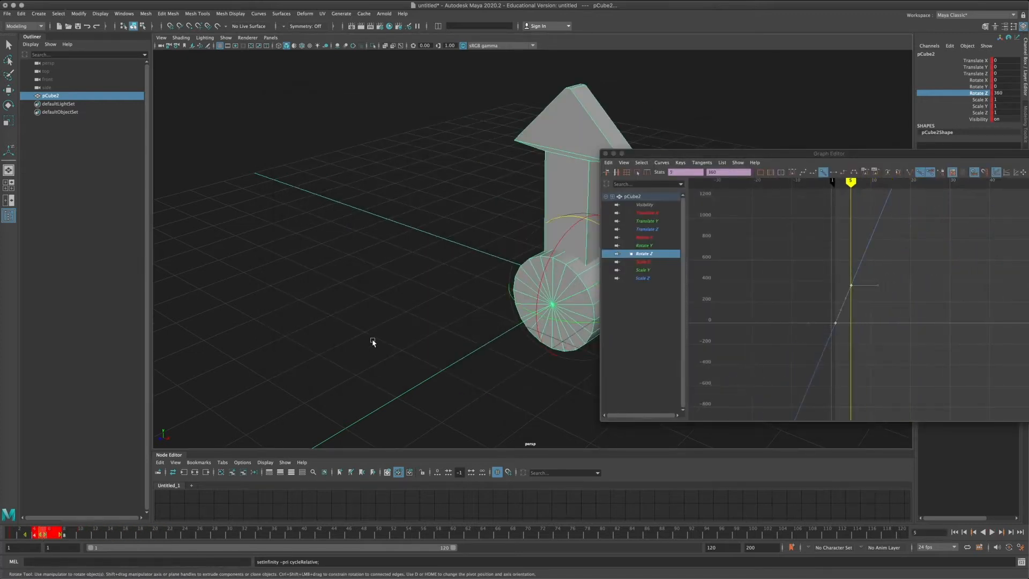
pyautogui.keyDown('alt'); pyautogui.moveTo(373, 342); pyautogui.dragTo(320, 295); pyautogui.keyUp('alt')
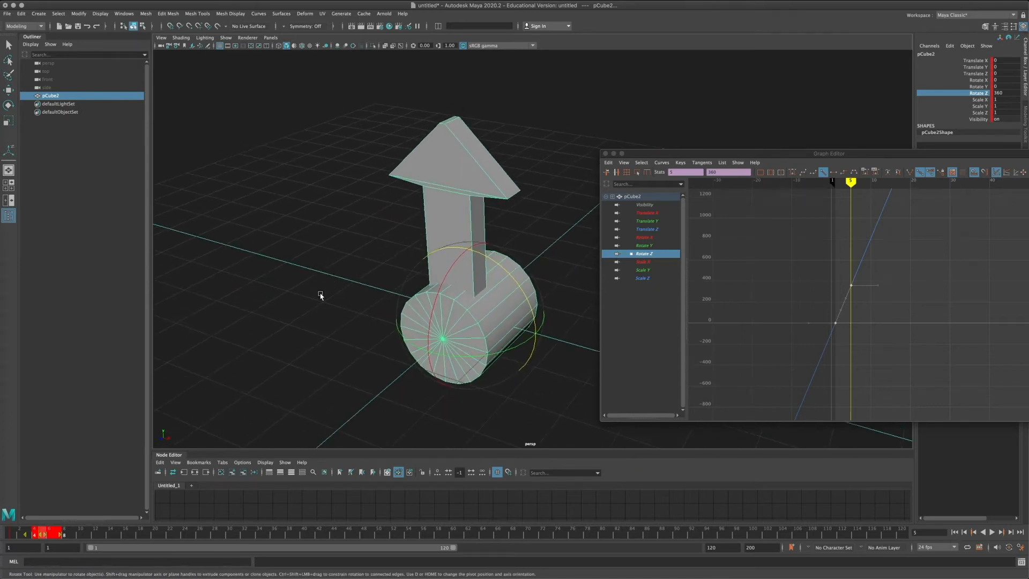
# Step: Deselect the mesh and add an Arnold Skydome Light to the scene
pyautogui.click(374, 119)
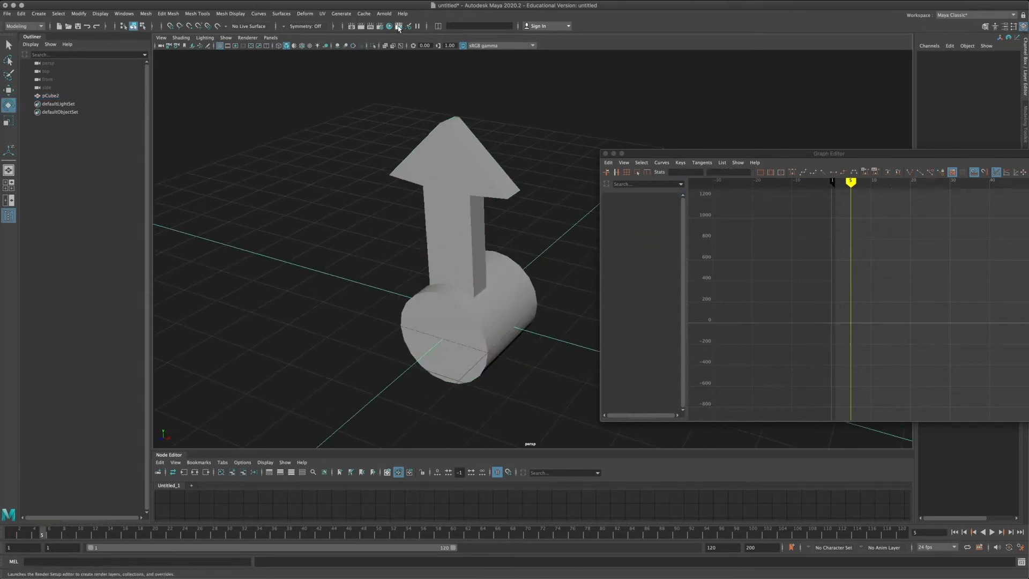
pyautogui.click(384, 13)
pyautogui.moveTo(429, 54)
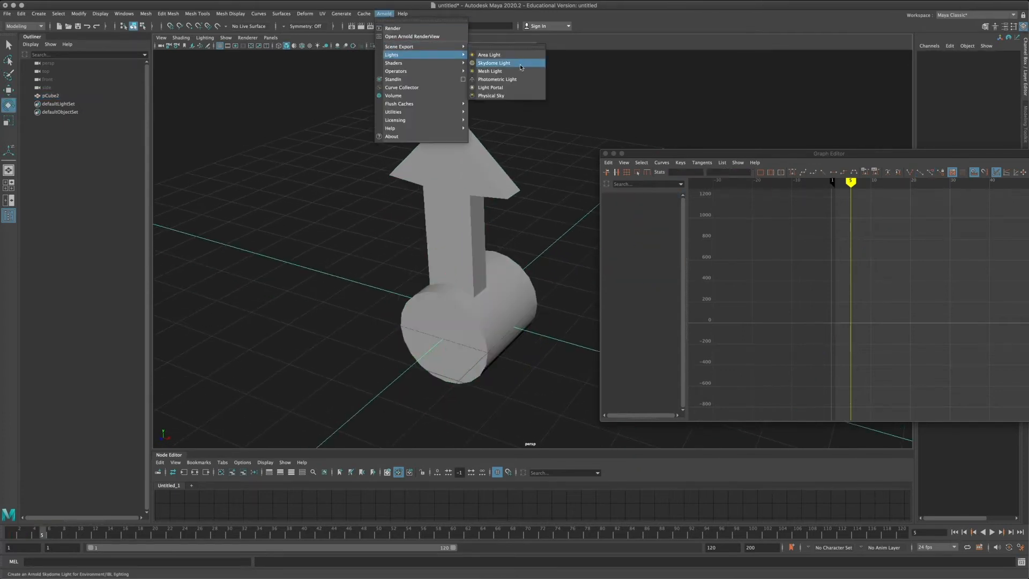
pyautogui.click(494, 63)
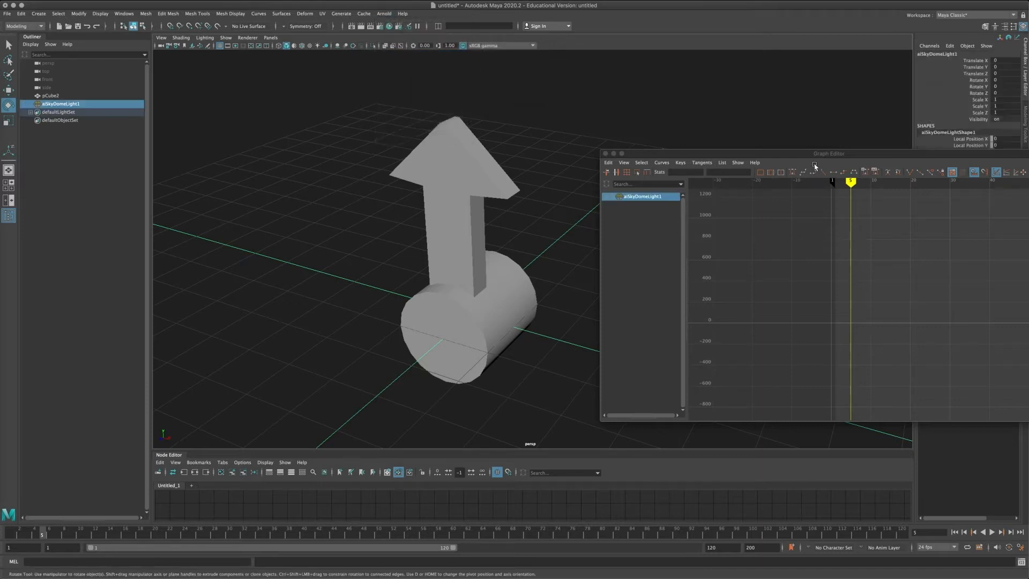
# Step: Set the skydome light's Camera visibility to 0 and move the Graph Editor clear of the light's attributes
pyautogui.moveTo(750, 153); pyautogui.dragTo(633, 212)
pyautogui.click(1004, 27)
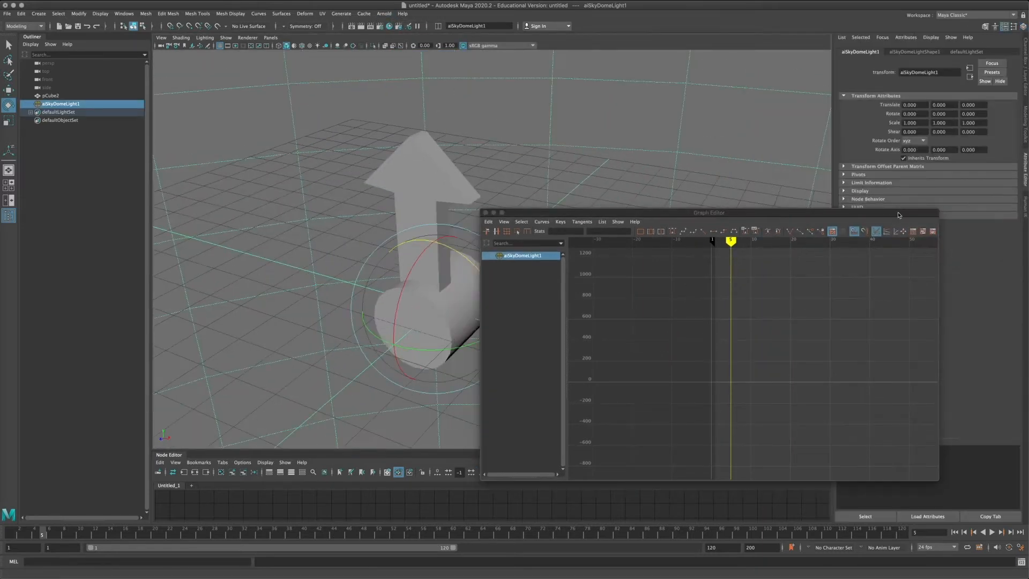
pyautogui.moveTo(900, 213); pyautogui.dragTo(809, 182)
pyautogui.click(930, 52)
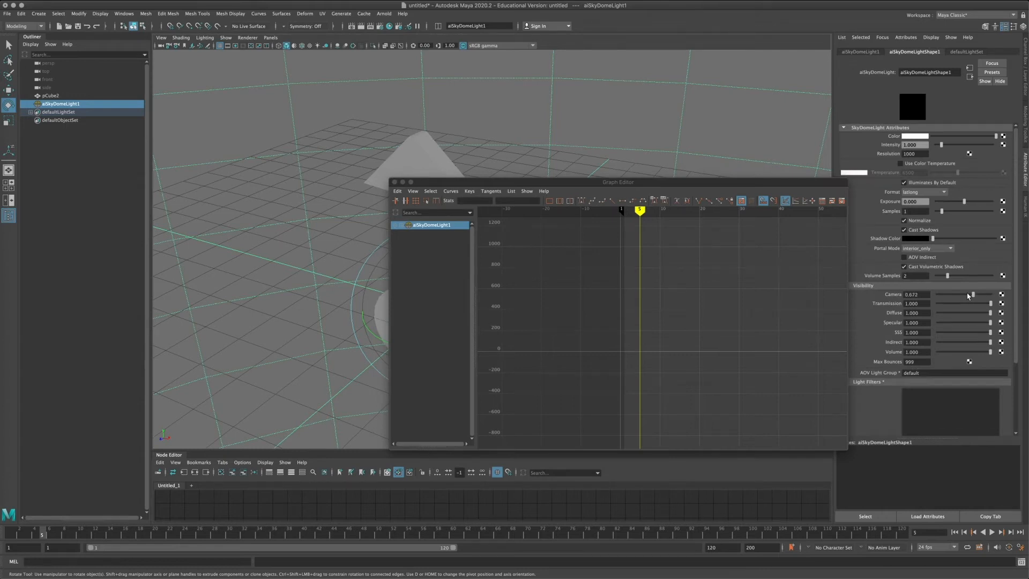
pyautogui.moveTo(967, 297); pyautogui.dragTo(937, 295)
pyautogui.moveTo(696, 182); pyautogui.dragTo(740, 285)
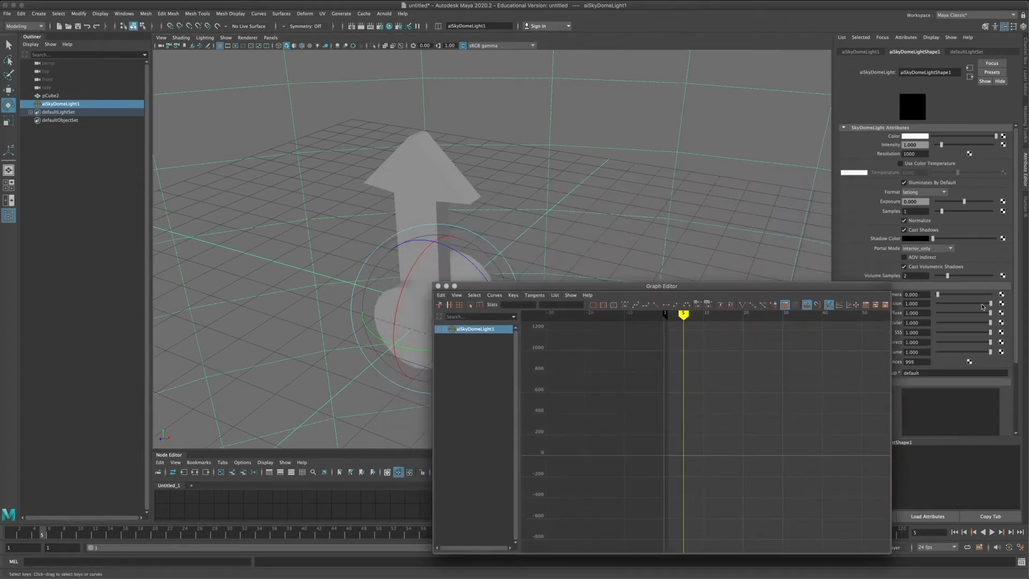
pyautogui.moveTo(838, 287); pyautogui.dragTo(741, 288)
# Step: Set the skydome light's viewport Sky Radius and its Transmission visibility to 0
pyautogui.scroll(-3, 936, 328)
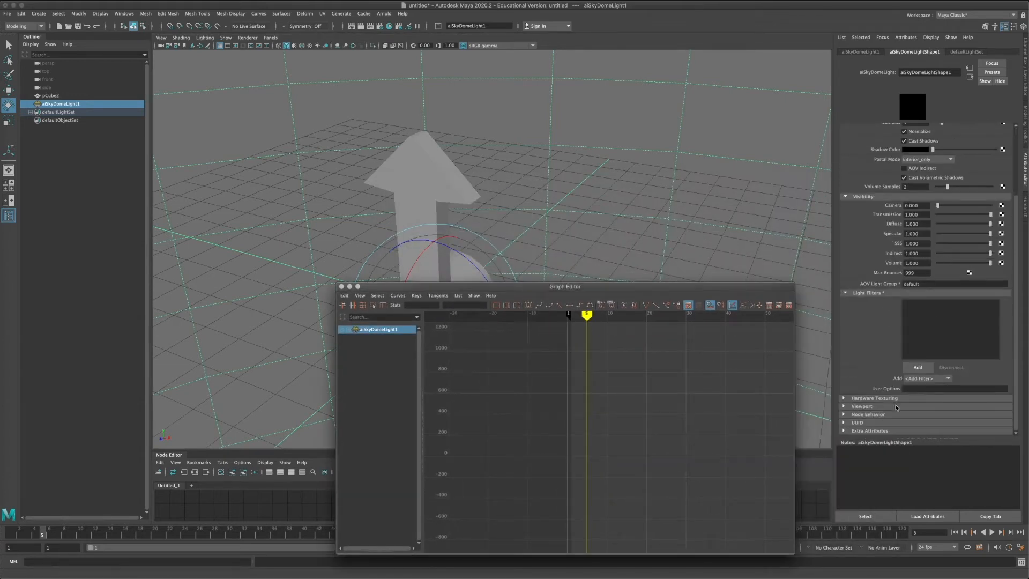
pyautogui.click(856, 406)
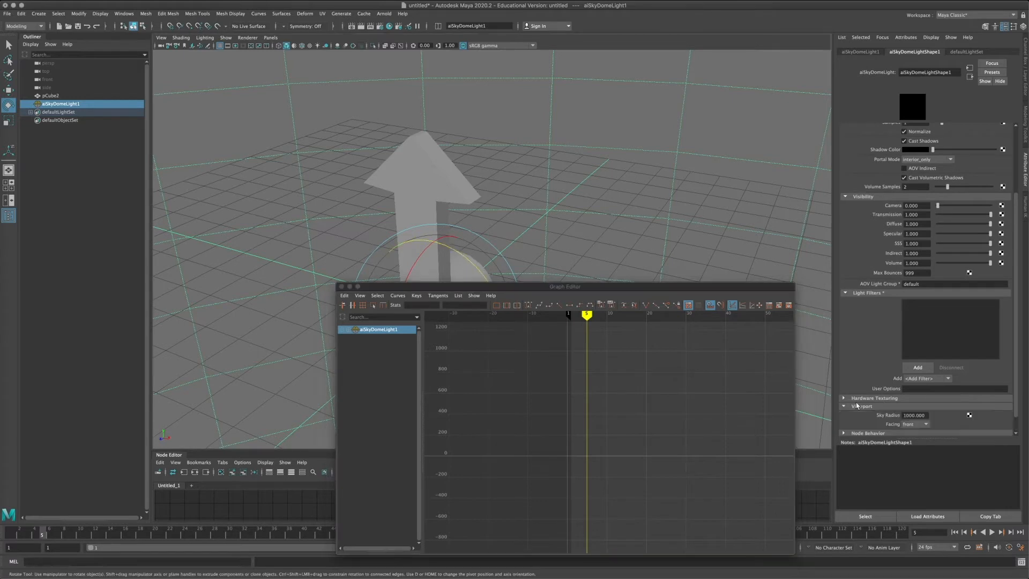
pyautogui.doubleClick(927, 416)
pyautogui.write('0')
pyautogui.press('Return')
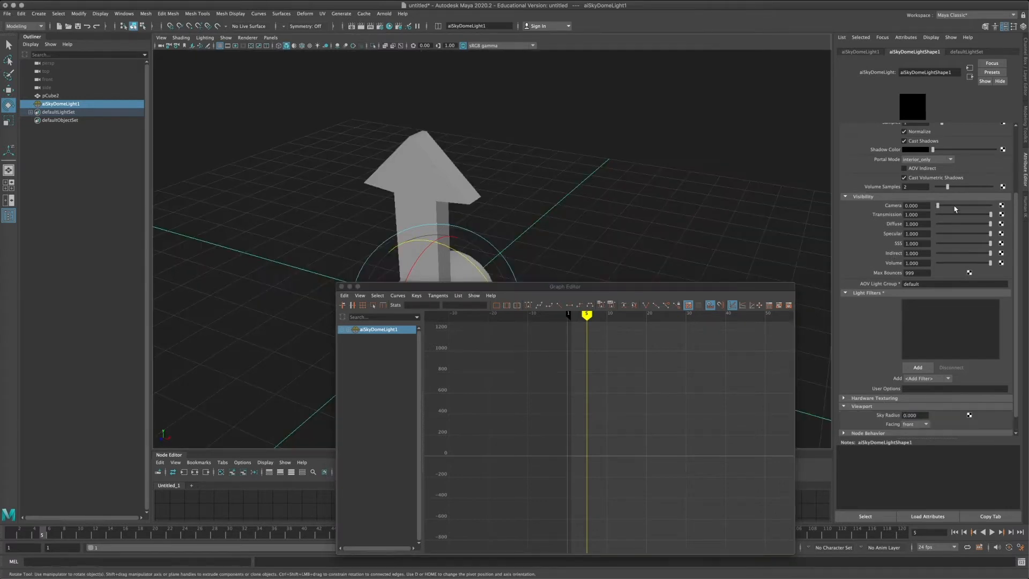
pyautogui.click(341, 287)
# Step: Save the scene in the project's scenes folder as RotorExample_e01.mb
pyautogui.keyDown('alt'); pyautogui.moveTo(525, 251); pyautogui.dragTo(537, 284); pyautogui.keyUp('alt')
pyautogui.click(7, 13)
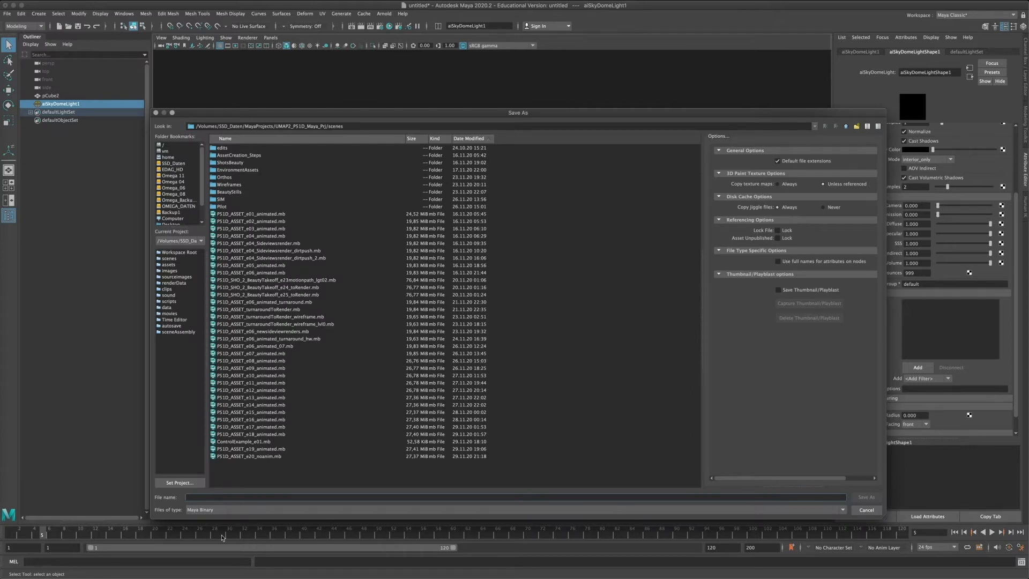
pyautogui.write('RotorExample_e01.mb')
pyautogui.press('Return')
pyautogui.press('e')
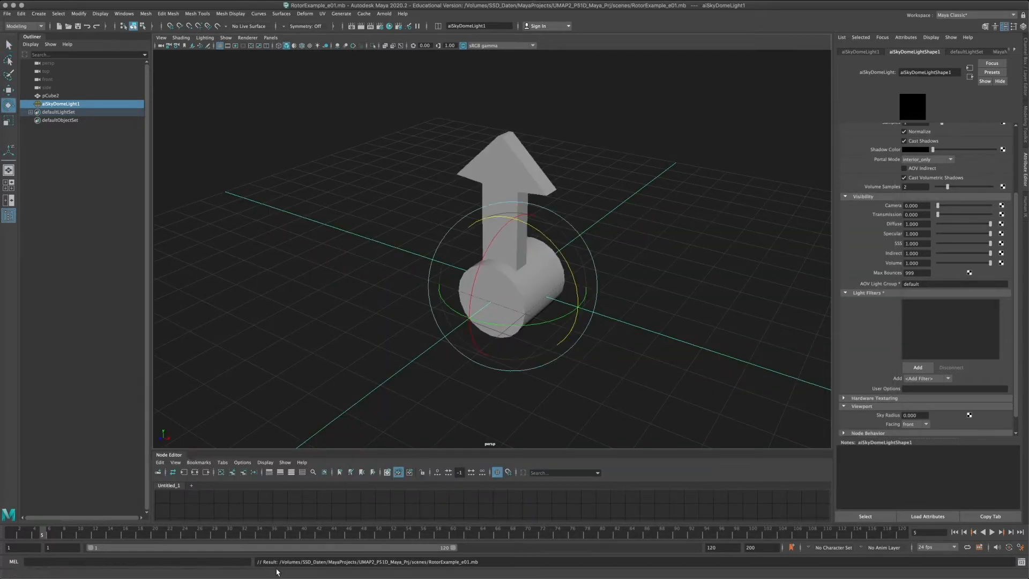
# Step: Examine the arrow mesh's rotation curve in the Graph Editor and close the editor
pyautogui.keyDown('alt'); pyautogui.moveTo(511, 225); pyautogui.dragTo(436, 264); pyautogui.keyUp('alt')
pyautogui.keyDown('alt'); pyautogui.moveTo(436, 264); pyautogui.dragTo(489, 279, button='right'); pyautogui.keyUp('alt')
pyautogui.keyDown('alt'); pyautogui.moveTo(489, 279); pyautogui.dragTo(482, 265); pyautogui.keyUp('alt')
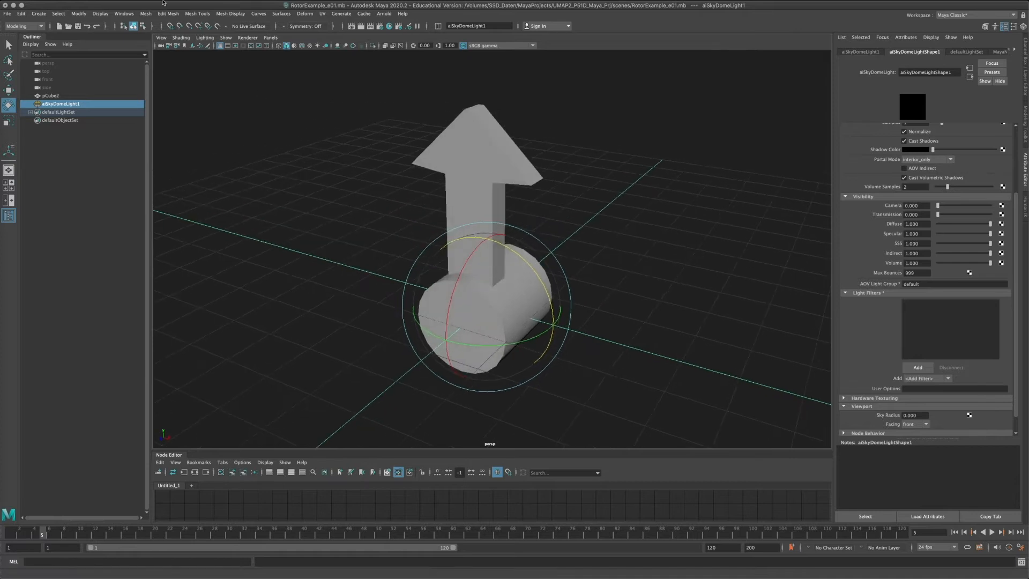
pyautogui.click(124, 13)
pyautogui.moveTo(170, 63)
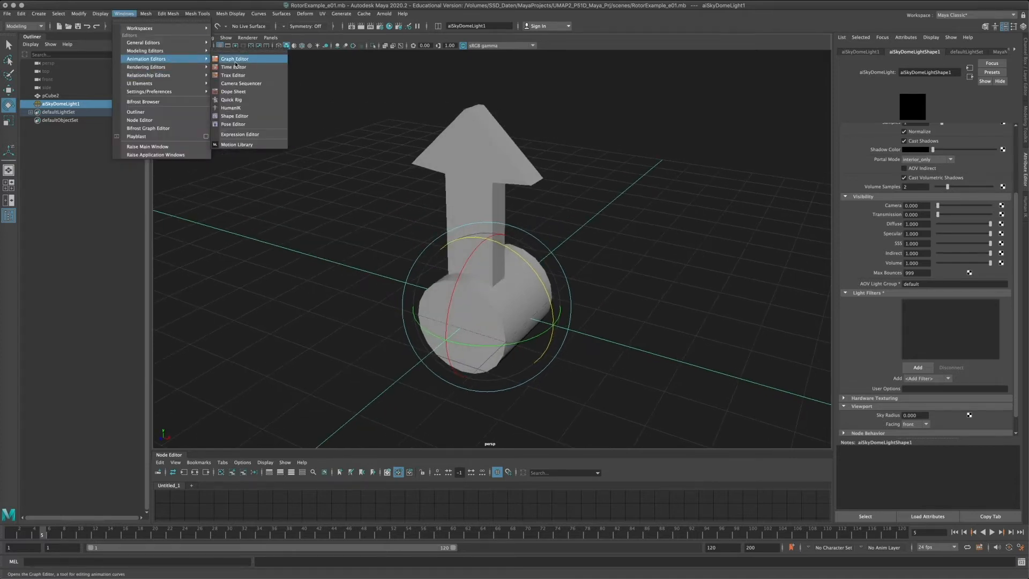
pyautogui.click(235, 59)
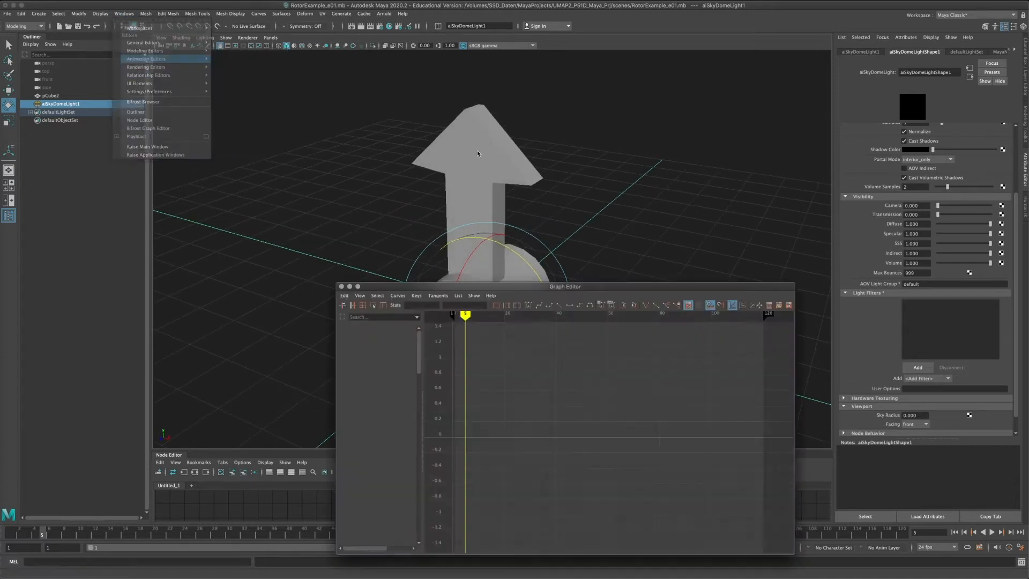
pyautogui.click(616, 199)
pyautogui.moveTo(397, 290); pyautogui.dragTo(561, 206)
pyautogui.click(470, 168)
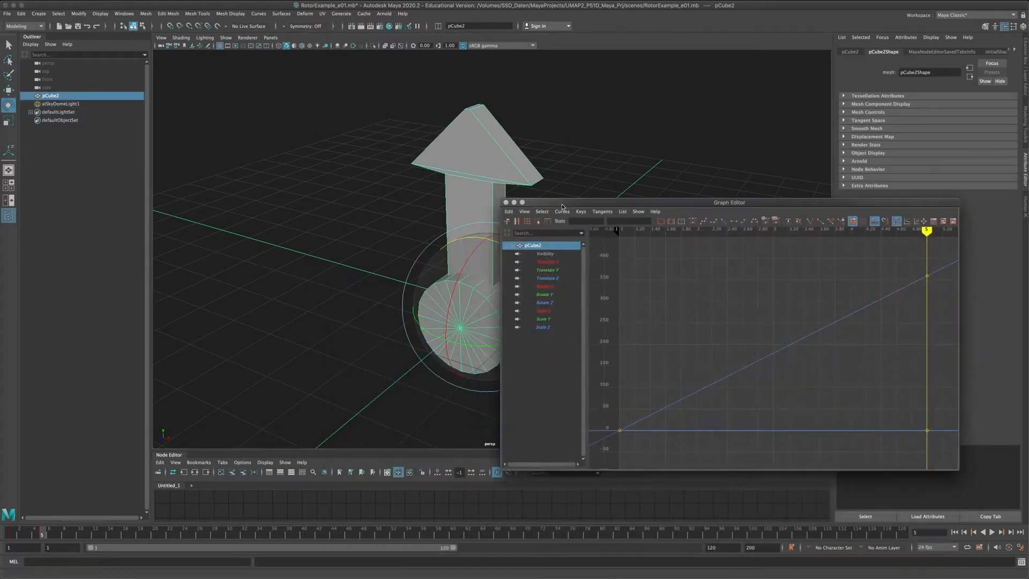
pyautogui.click(506, 202)
# Step: Play and scrub the arrow's rotation, check its transform values, and return to frame 1
pyautogui.keyDown('alt'); pyautogui.moveTo(533, 275); pyautogui.dragTo(521, 304, button='middle'); pyautogui.keyUp('alt')
pyautogui.scroll(-2, 529, 302)
pyautogui.moveTo(35, 533); pyautogui.dragTo(11, 533)
pyautogui.click(169, 533)
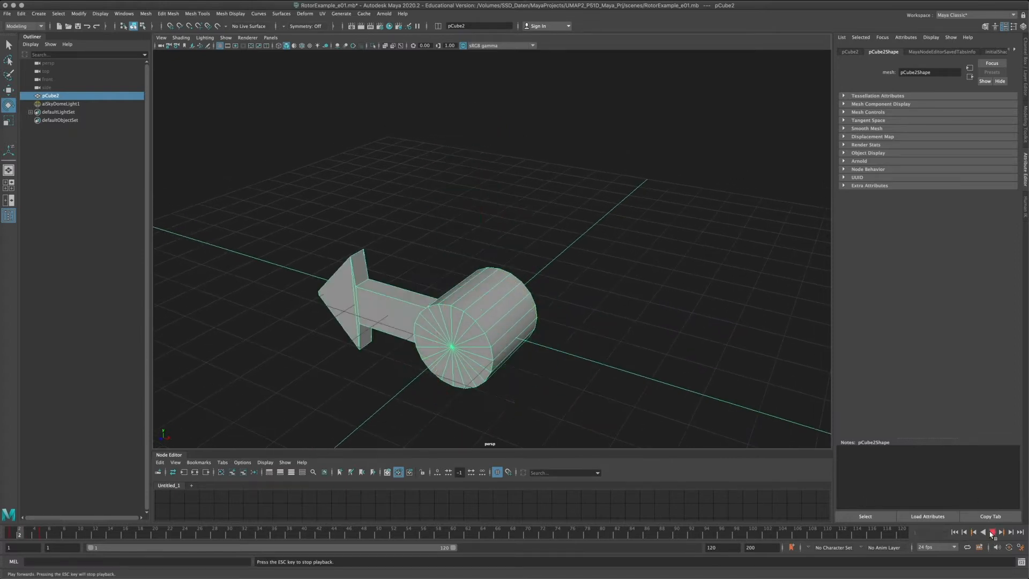
pyautogui.moveTo(73, 534); pyautogui.dragTo(27, 534)
pyautogui.click(849, 51)
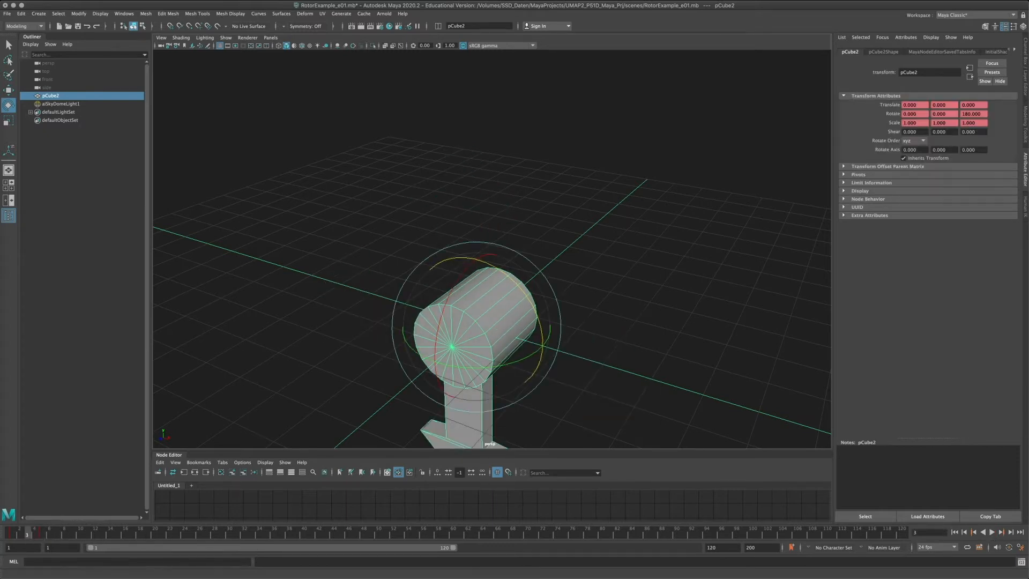
pyautogui.click(24, 537)
pyautogui.moveTo(24, 537); pyautogui.dragTo(11, 536)
# Step: Render the arrow from the perspective camera in the Arnold RenderView at frame 1
pyautogui.click(383, 13)
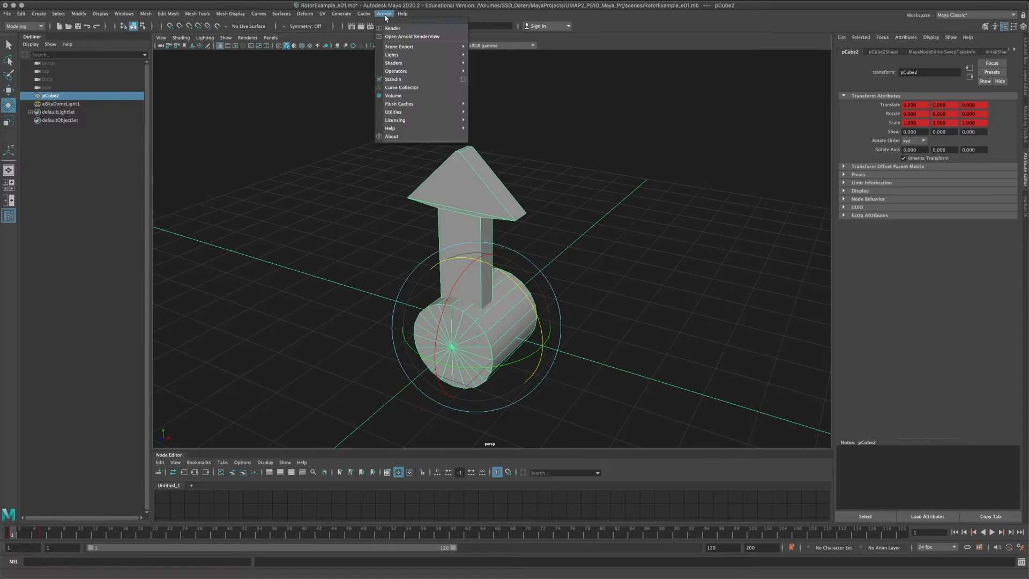
pyautogui.click(401, 31)
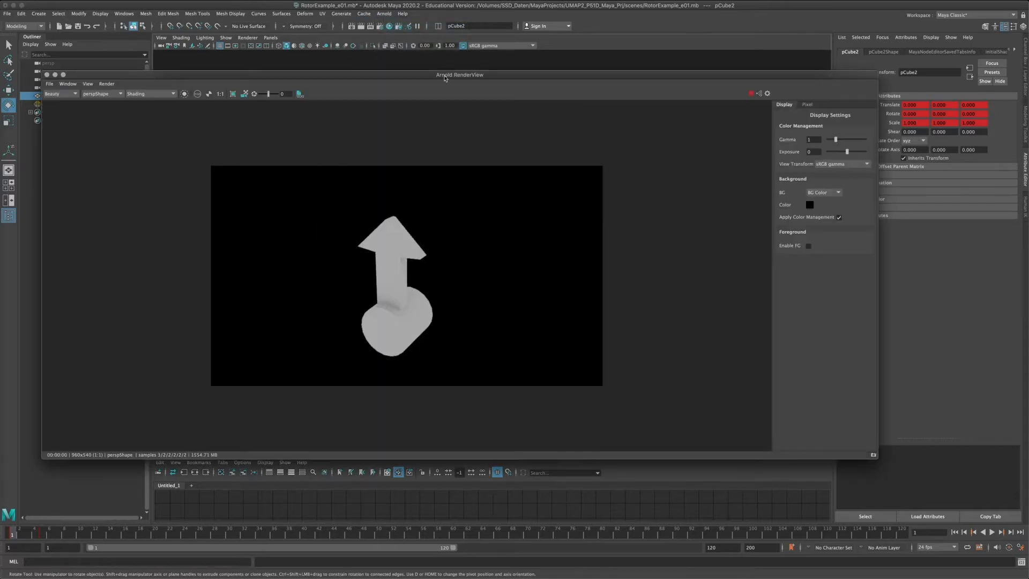
pyautogui.moveTo(444, 78); pyautogui.dragTo(512, 119)
# Step: Enable Motion Blur in the Arnold render settings and turn off its Deformation option
pyautogui.click(380, 26)
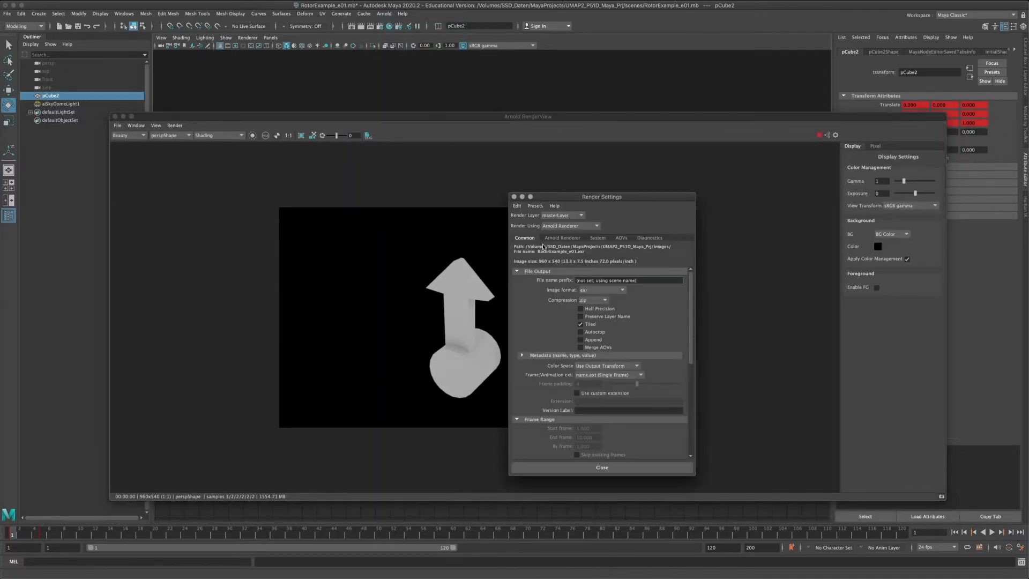
pyautogui.click(562, 237)
pyautogui.click(540, 392)
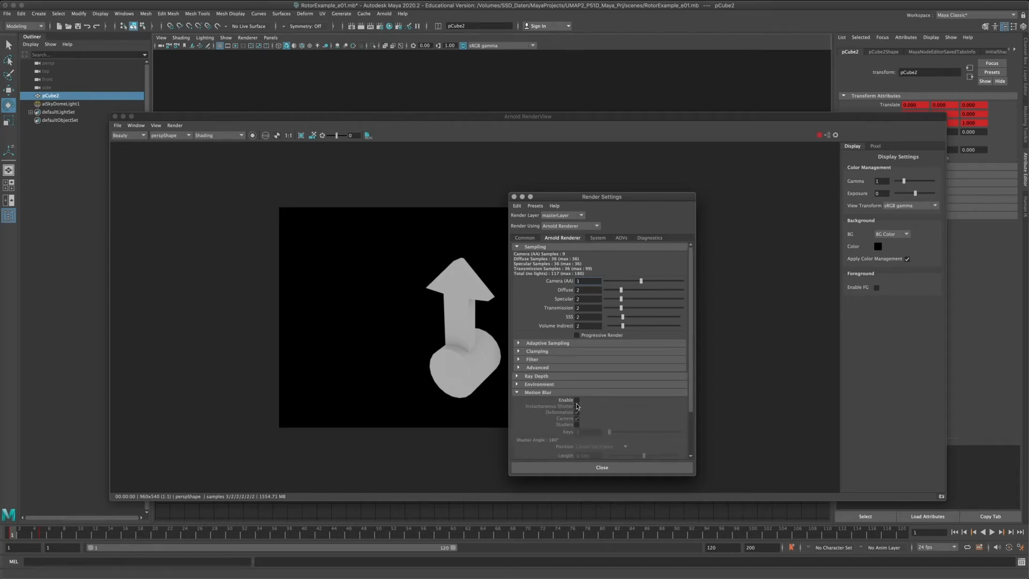
pyautogui.click(577, 400)
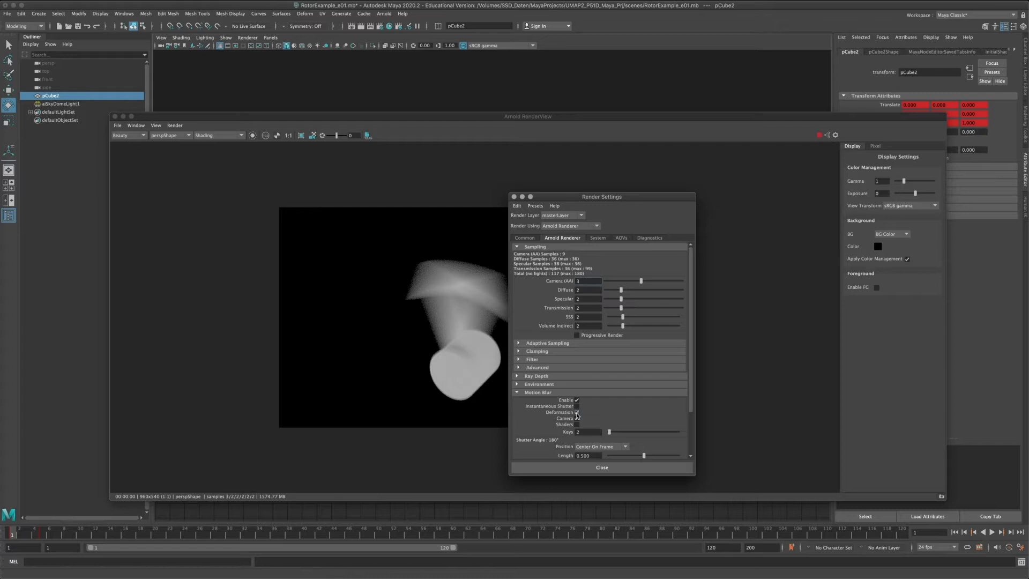
pyautogui.click(576, 412)
pyautogui.click(577, 417)
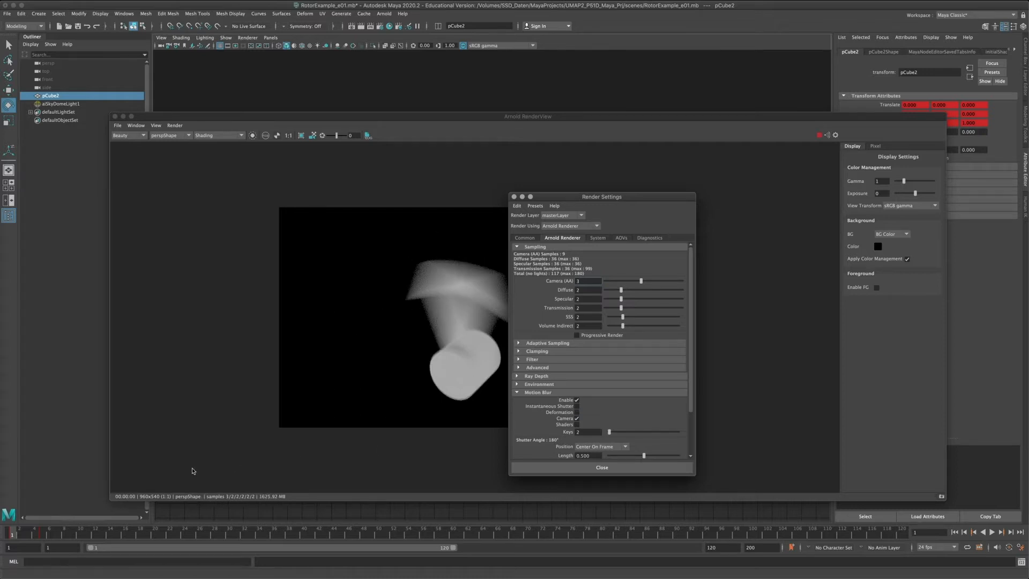
# Step: Key the arrow mesh's Rotate Z at 1800 on frame 5, disabling motion blur during the edit and re-enabling it
pyautogui.click(20, 534)
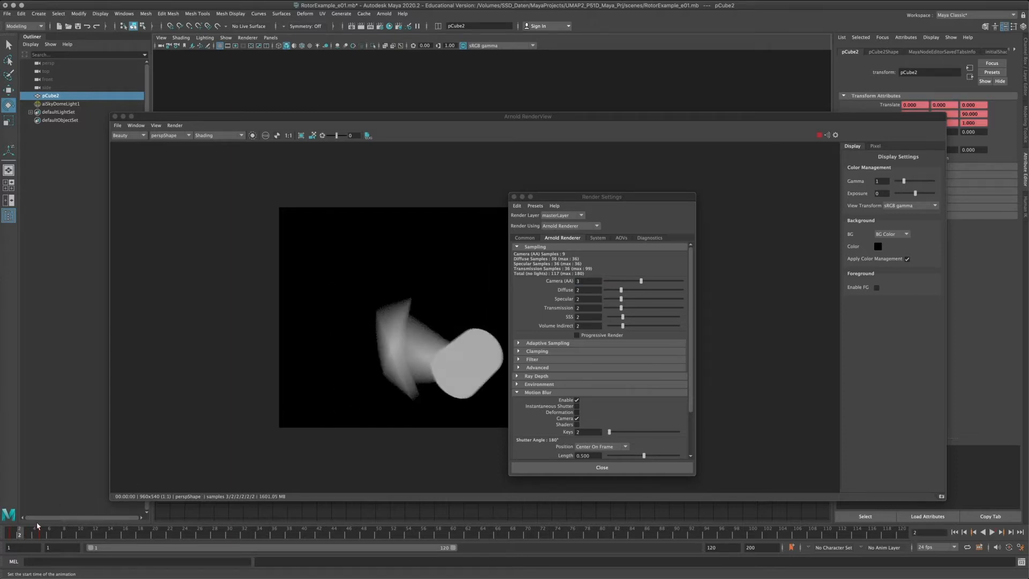
pyautogui.moveTo(20, 536); pyautogui.dragTo(42, 535)
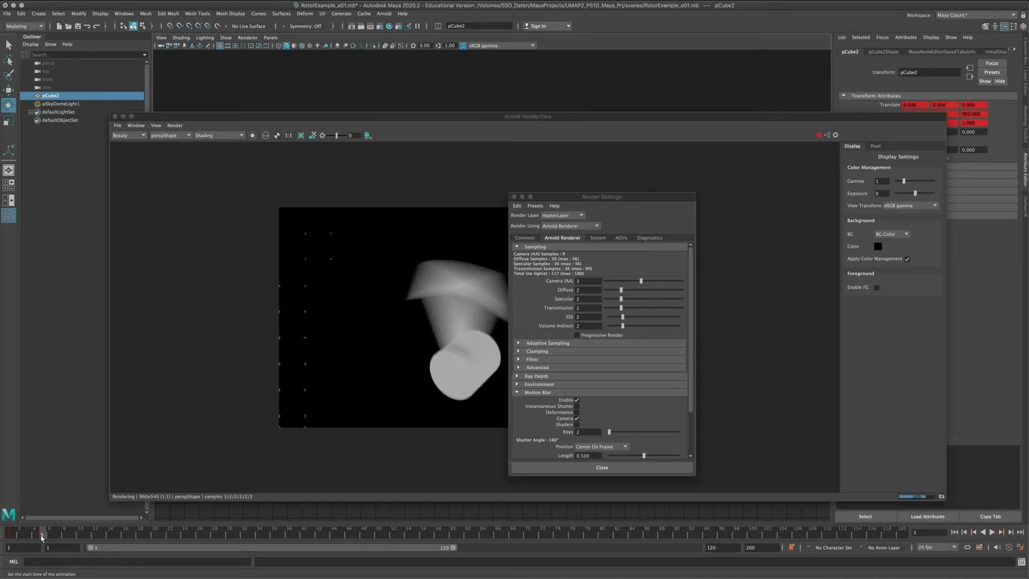
pyautogui.doubleClick(982, 114)
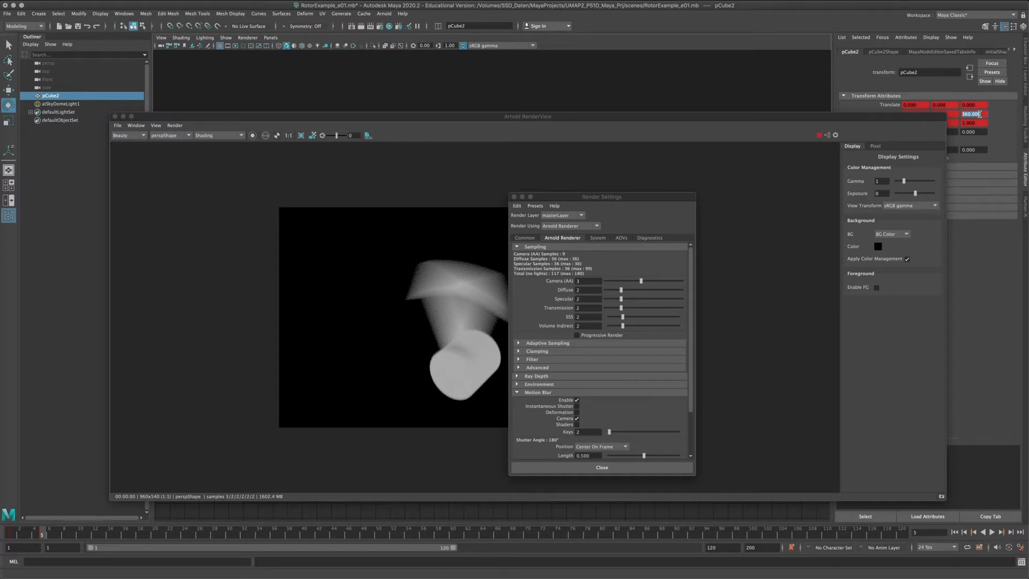
pyautogui.write('1800')
pyautogui.press('Return')
pyautogui.click(576, 400)
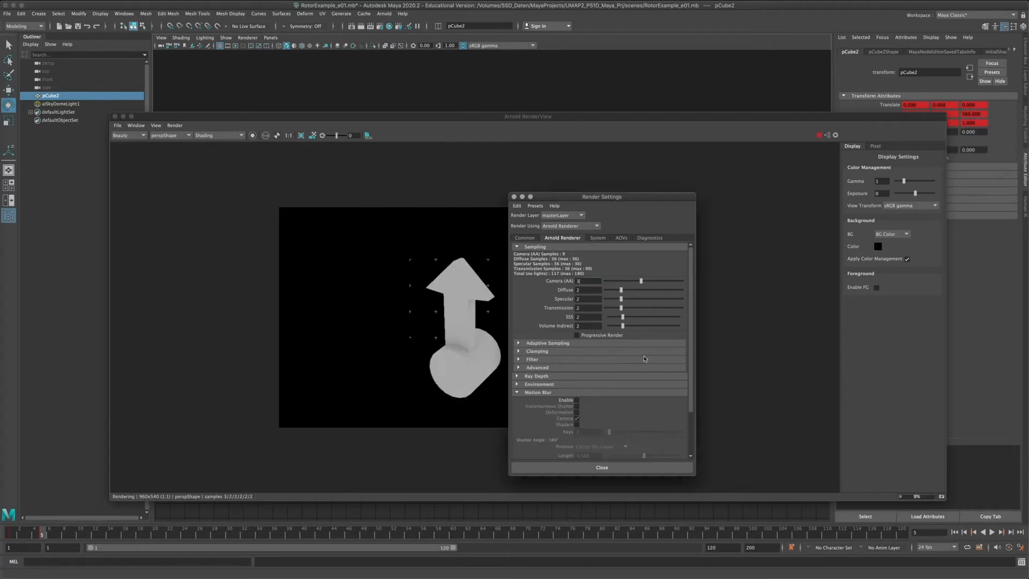
pyautogui.click(974, 113)
pyautogui.press('Return')
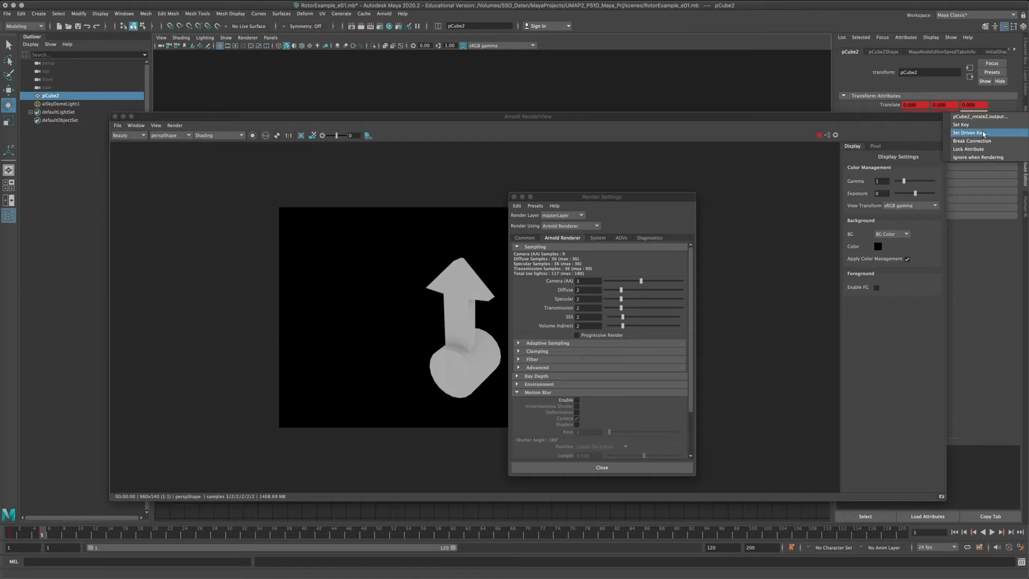
pyautogui.click(577, 400)
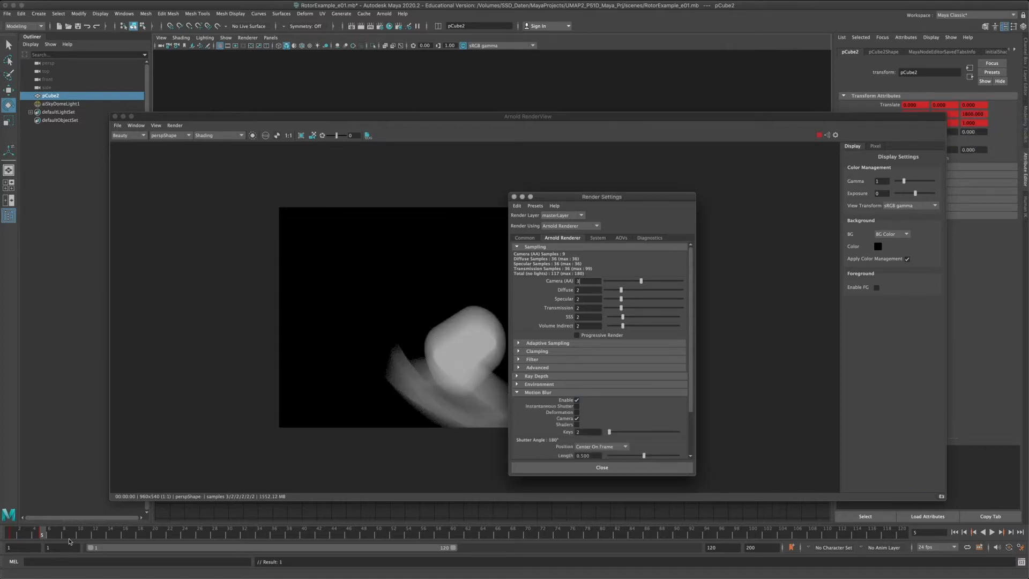
# Step: Go to frame 3 and set the motion blur Keys to 15
pyautogui.click(28, 532)
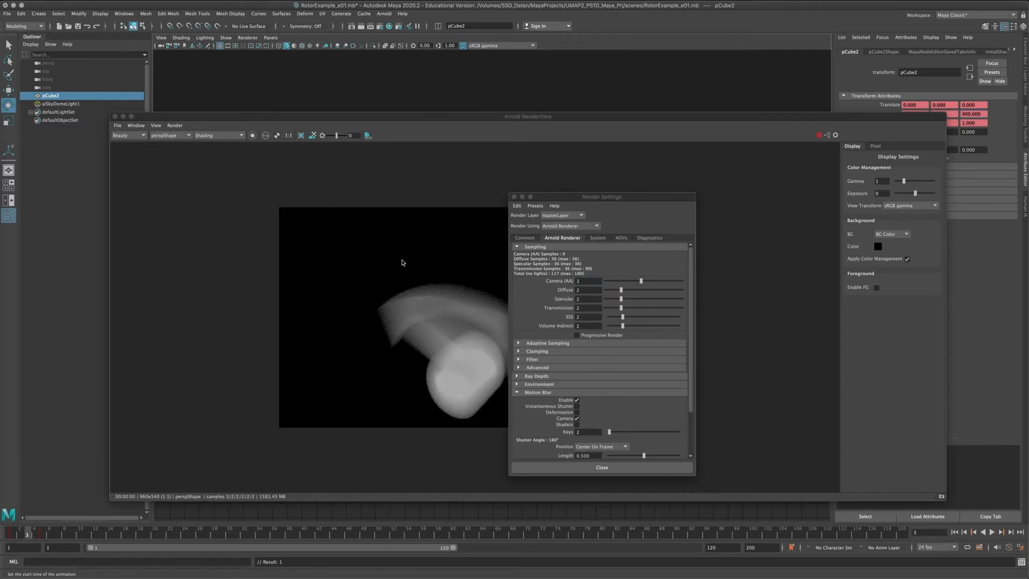
pyautogui.moveTo(560, 196); pyautogui.dragTo(743, 205)
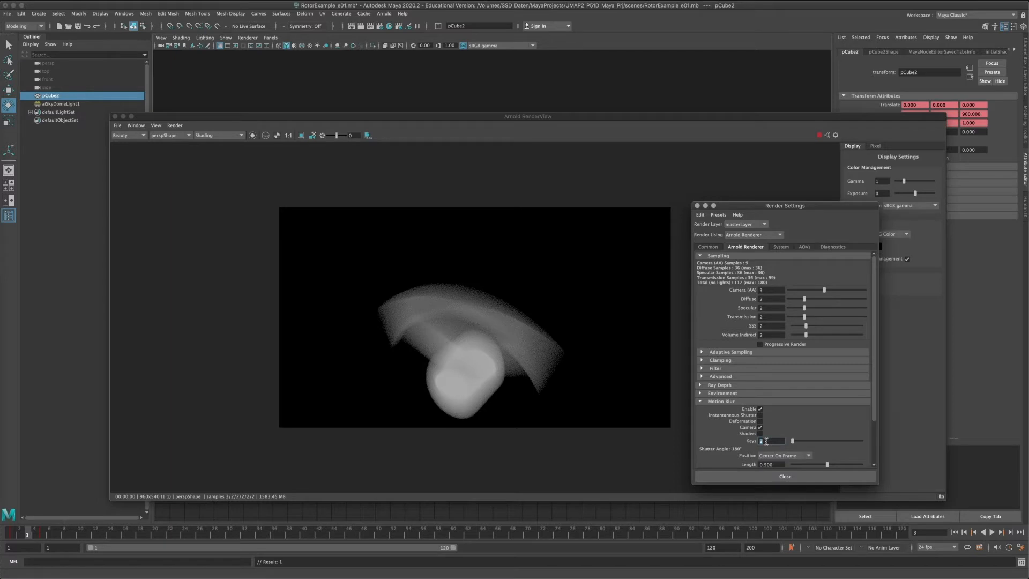
pyautogui.press('Return')
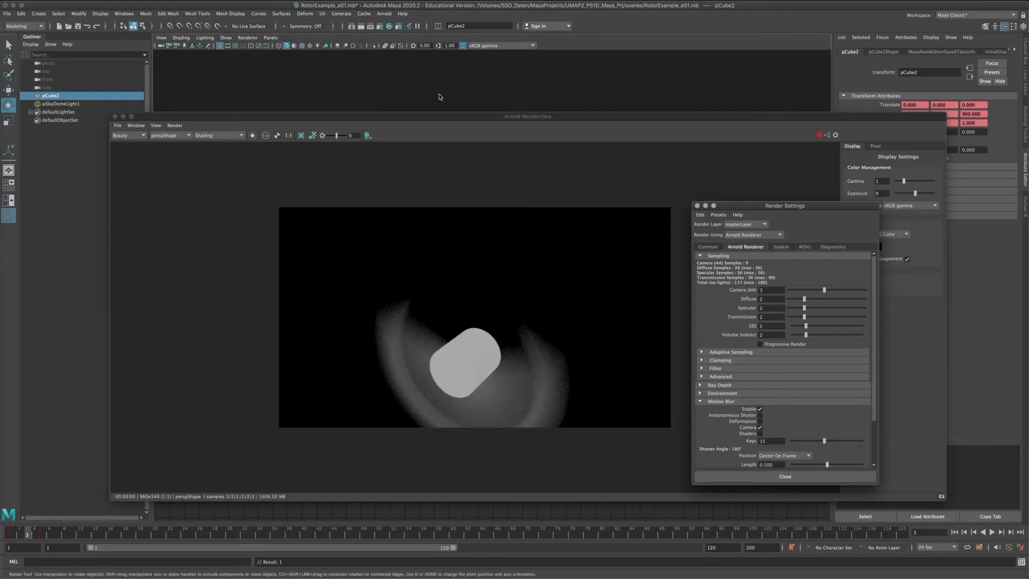
# Step: Reposition the Arnold RenderView and inspect the motion-blurred render at frame 1
pyautogui.moveTo(458, 118); pyautogui.dragTo(599, 220)
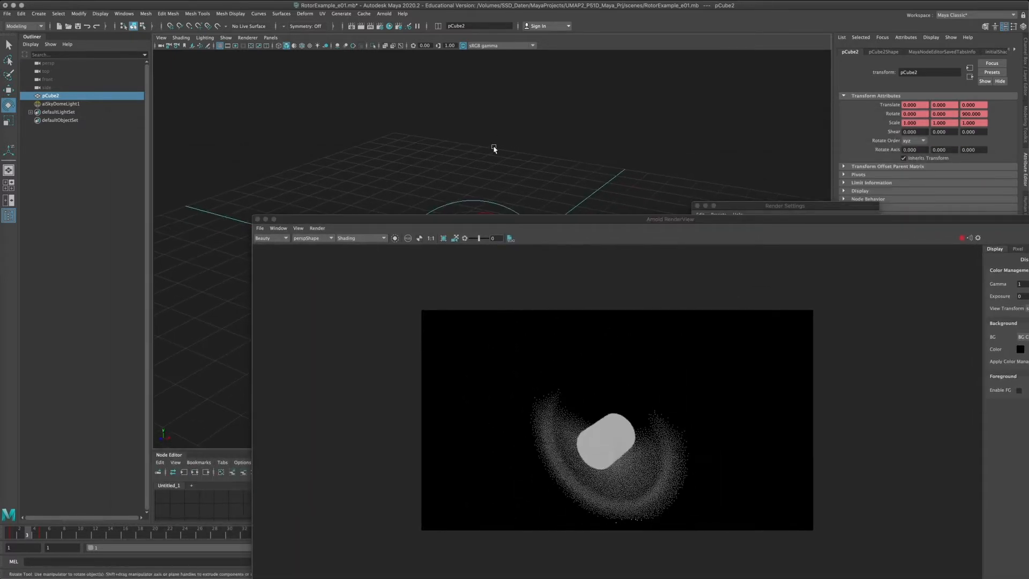
pyautogui.doubleClick(597, 220)
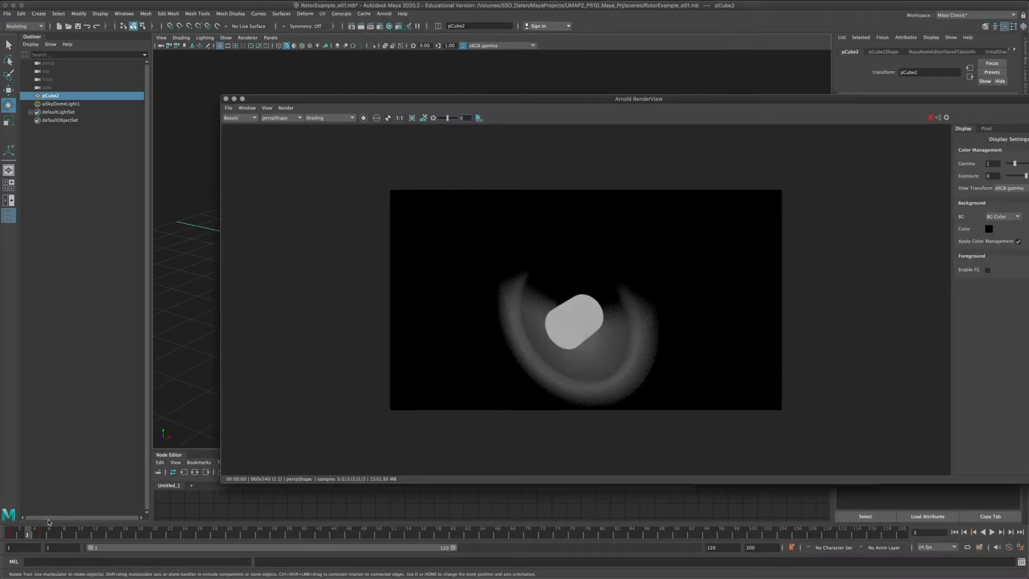
pyautogui.click(11, 532)
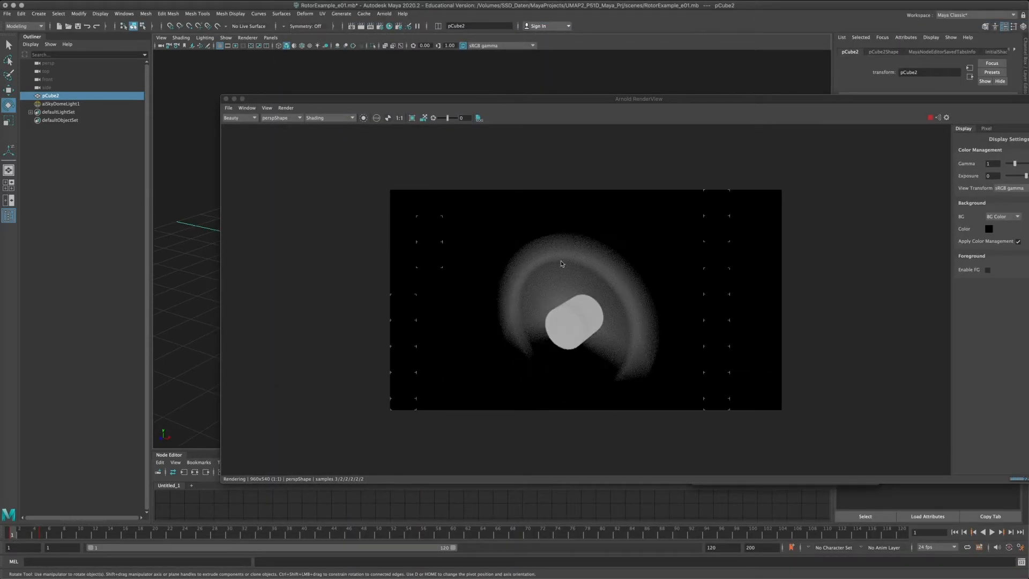
# Step: Try motion blur Keys at 8 and settle on 4 to compare the blur at frame 1
pyautogui.moveTo(778, 102); pyautogui.dragTo(506, 105)
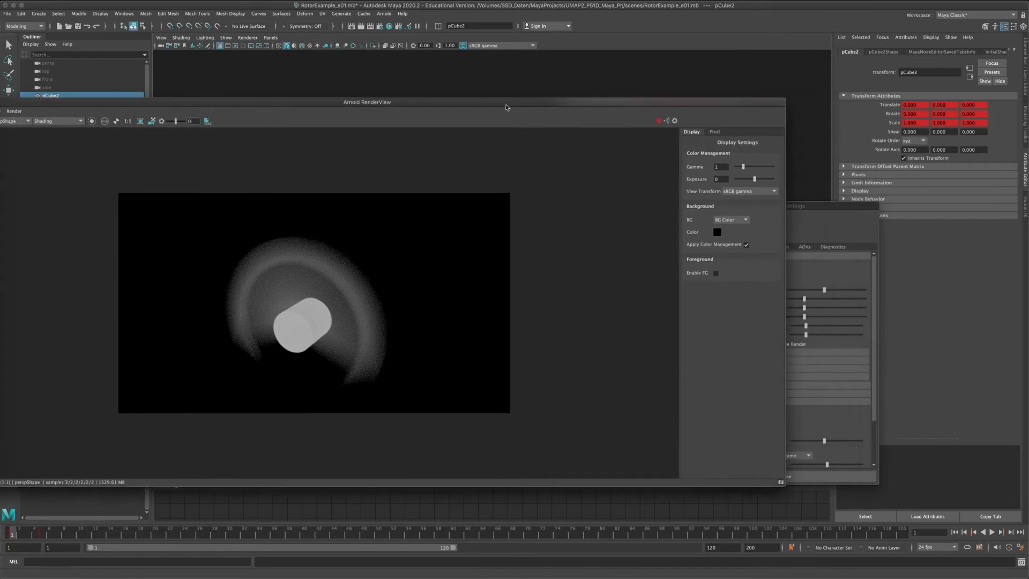
pyautogui.click(842, 209)
pyautogui.doubleClick(776, 440)
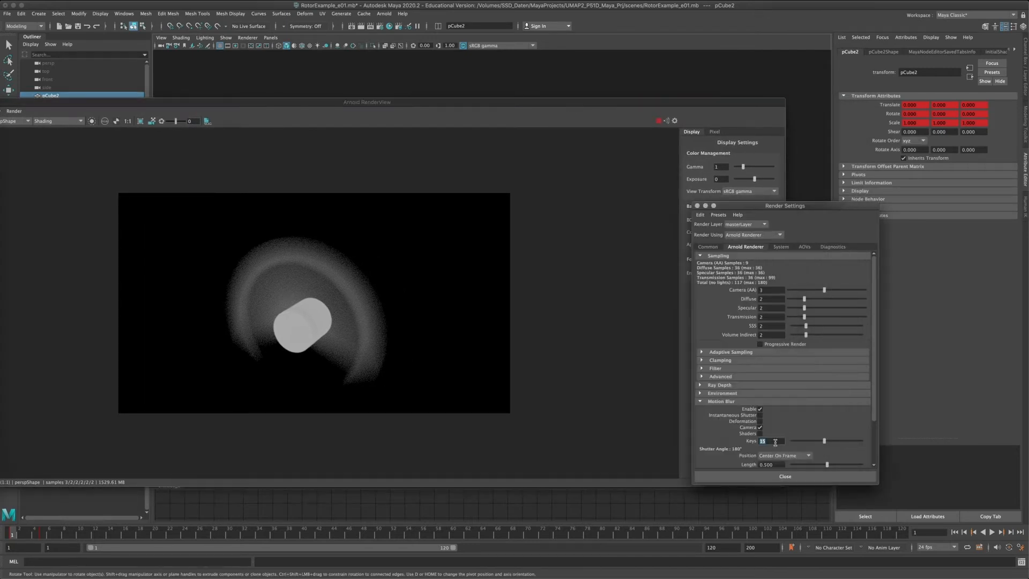
pyautogui.write('8')
pyautogui.press('Return')
pyautogui.write('4')
pyautogui.press('Return')
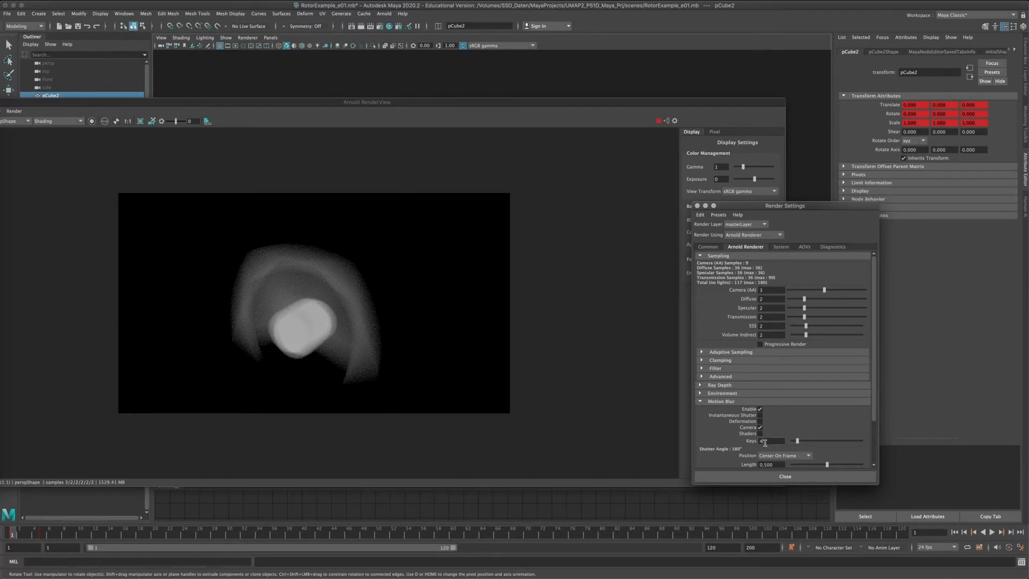
# Step: Set the motion blur Keys to 6, then close the Arnold RenderView and the Render Settings
pyautogui.press('Return')
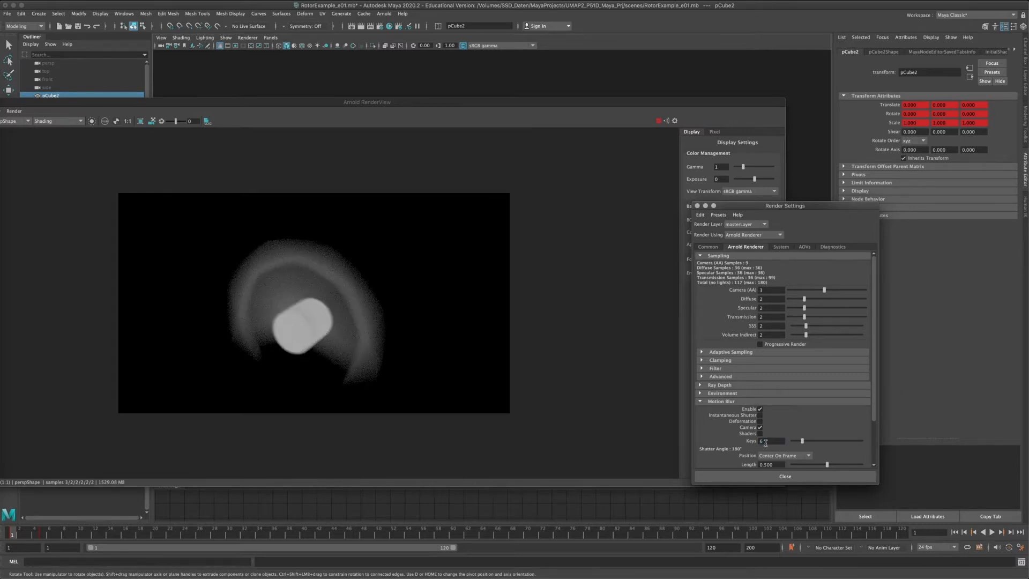
pyautogui.moveTo(500, 105); pyautogui.dragTo(646, 428)
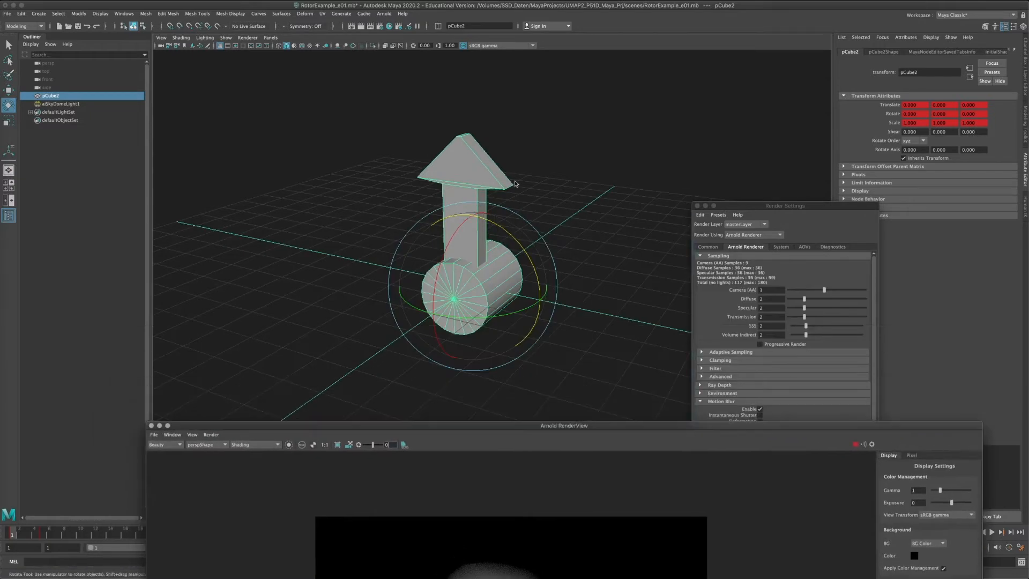
pyautogui.click(151, 425)
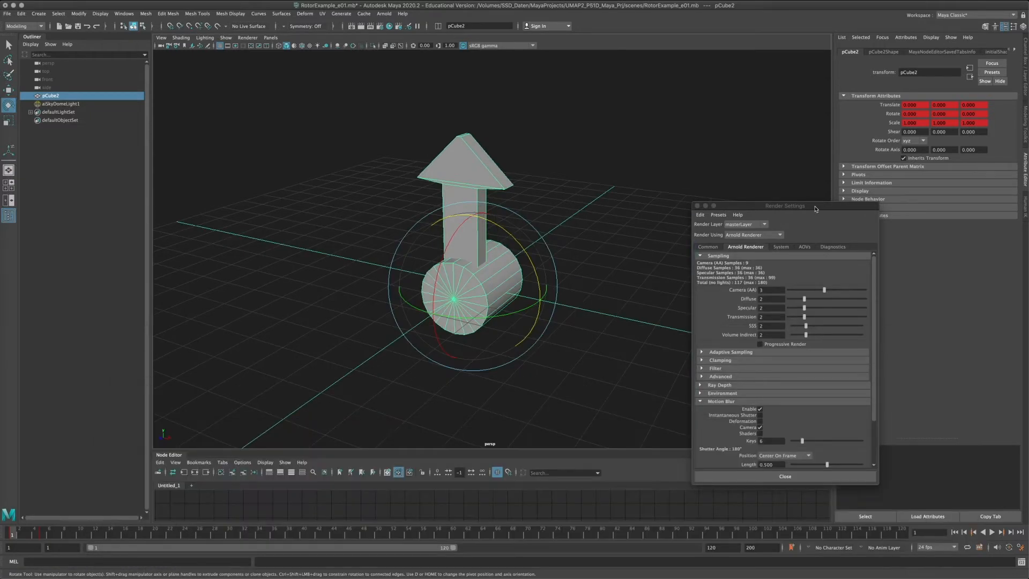
pyautogui.click(697, 206)
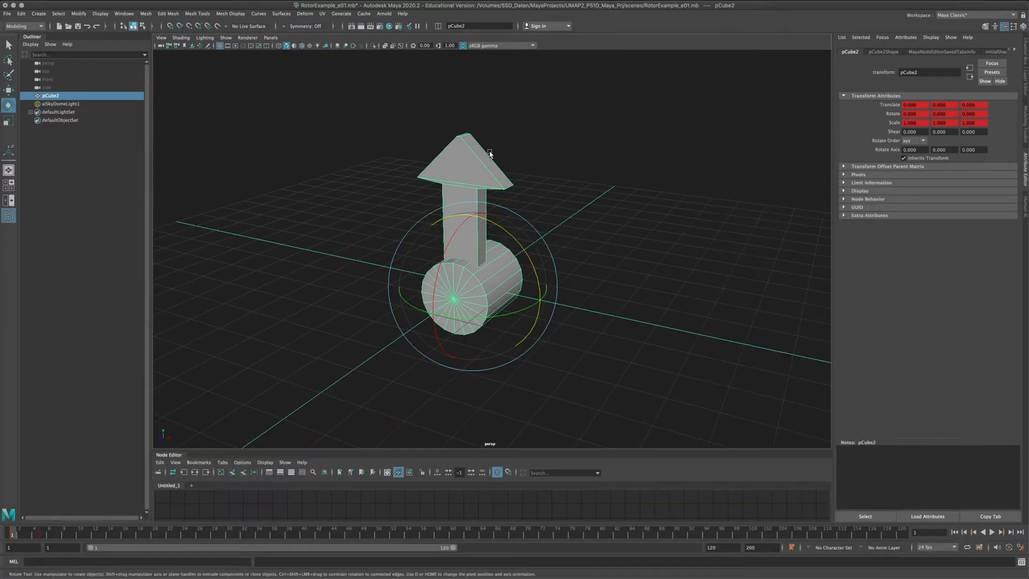
# Step: Try rotating the arrow mesh slightly around Z at frame 2, undo the rotation and clear the selection
pyautogui.click(19, 531)
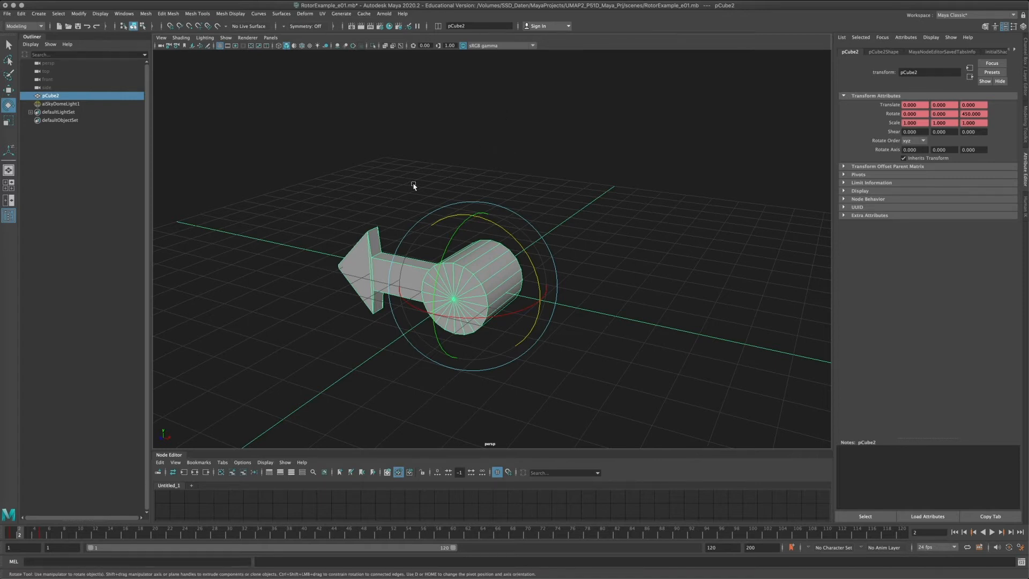
pyautogui.moveTo(485, 219); pyautogui.dragTo(510, 219)
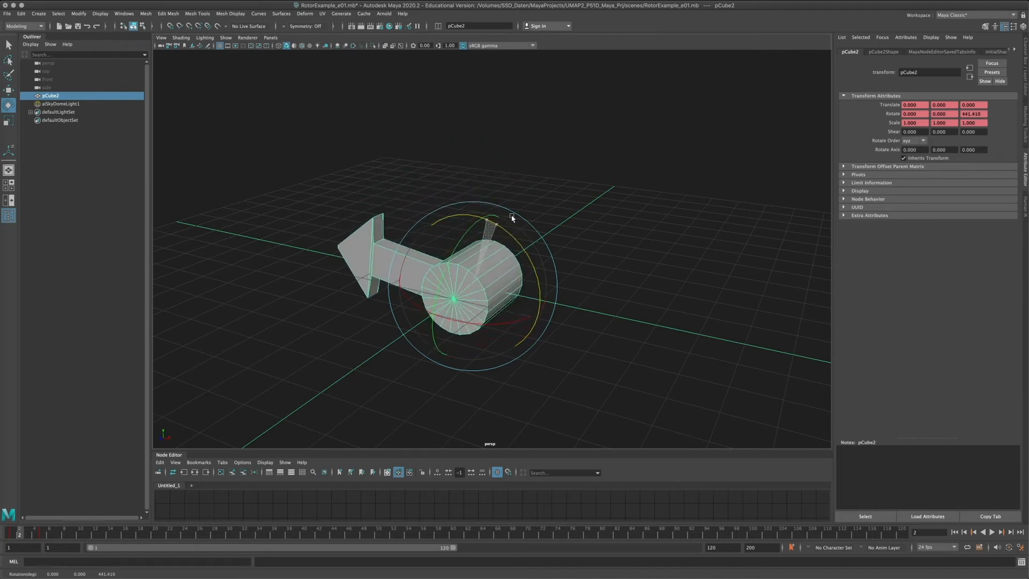
pyautogui.hotkey('ctrl', 'z')
pyautogui.click(391, 145)
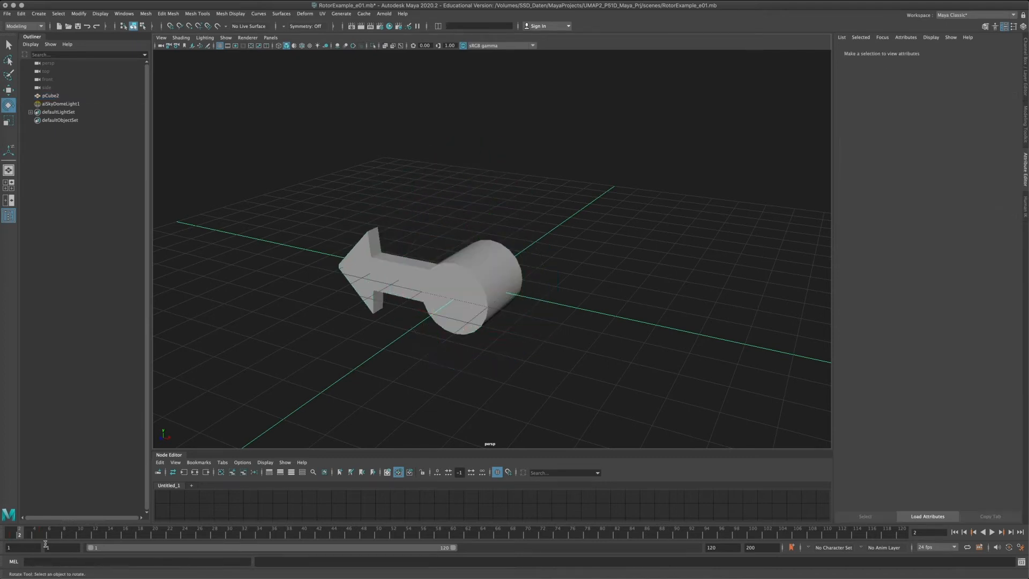
# Step: Reopen the Arnold RenderView and inspect the motion-blurred render at frames 1 and 2
pyautogui.moveTo(20, 535)
pyautogui.mouseDown()
pyautogui.moveTo(40, 534)
pyautogui.moveTo(10, 535)
pyautogui.mouseUp()
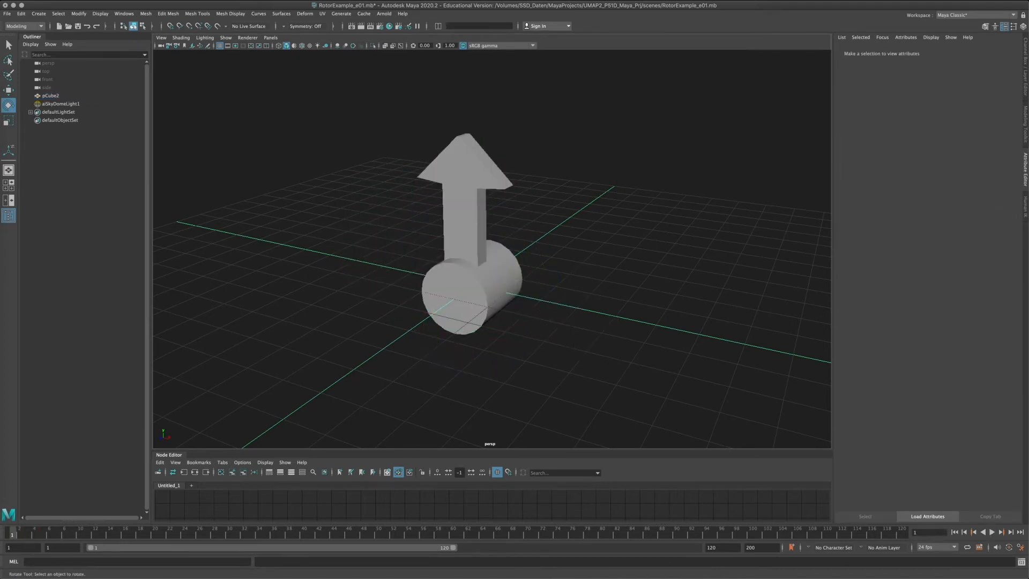
pyautogui.click(385, 13)
pyautogui.click(401, 31)
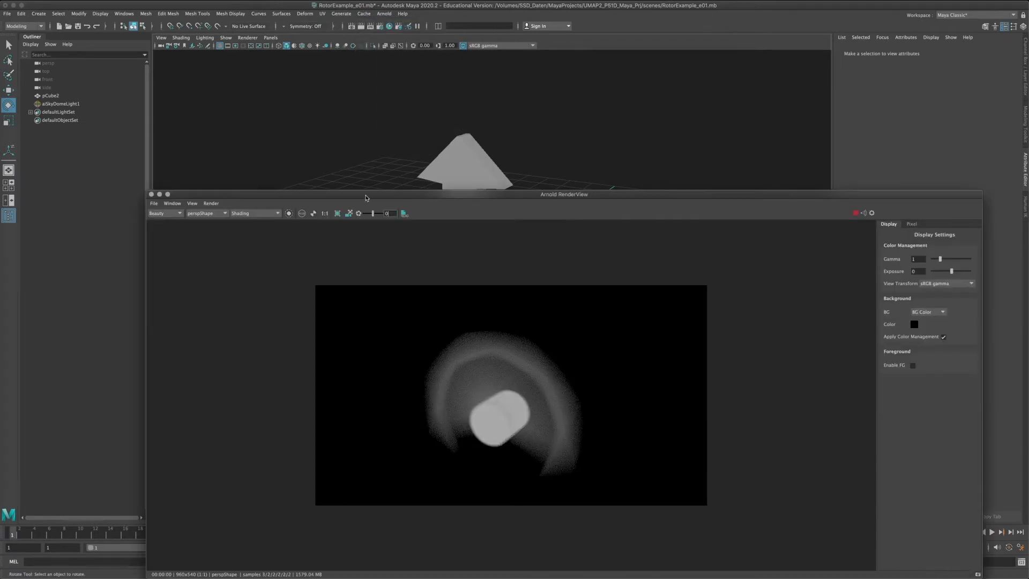
pyautogui.moveTo(366, 195); pyautogui.dragTo(389, 195)
pyautogui.click(19, 534)
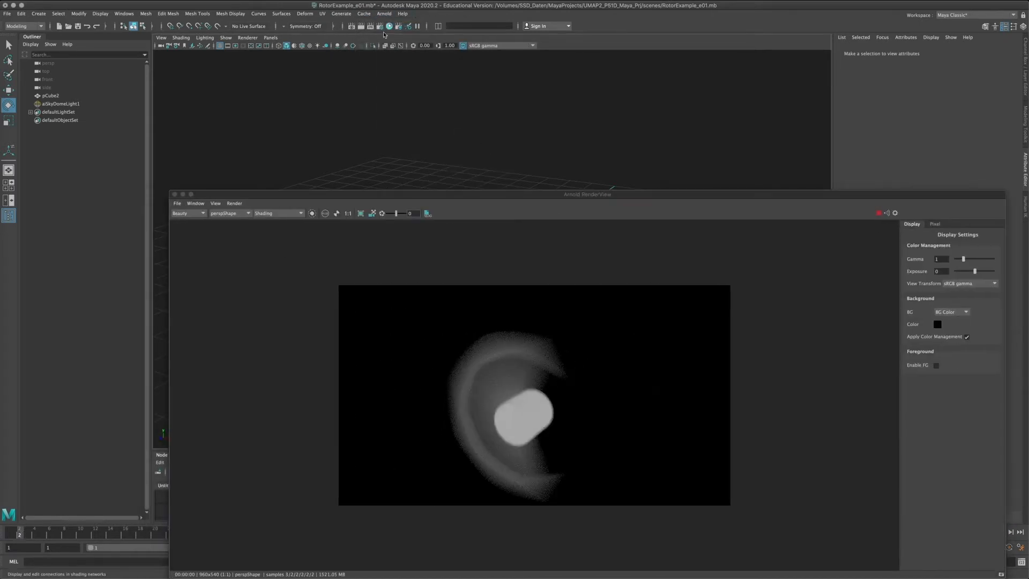
# Step: Set the motion blur Keys to 20 in the Render Settings
pyautogui.click(380, 26)
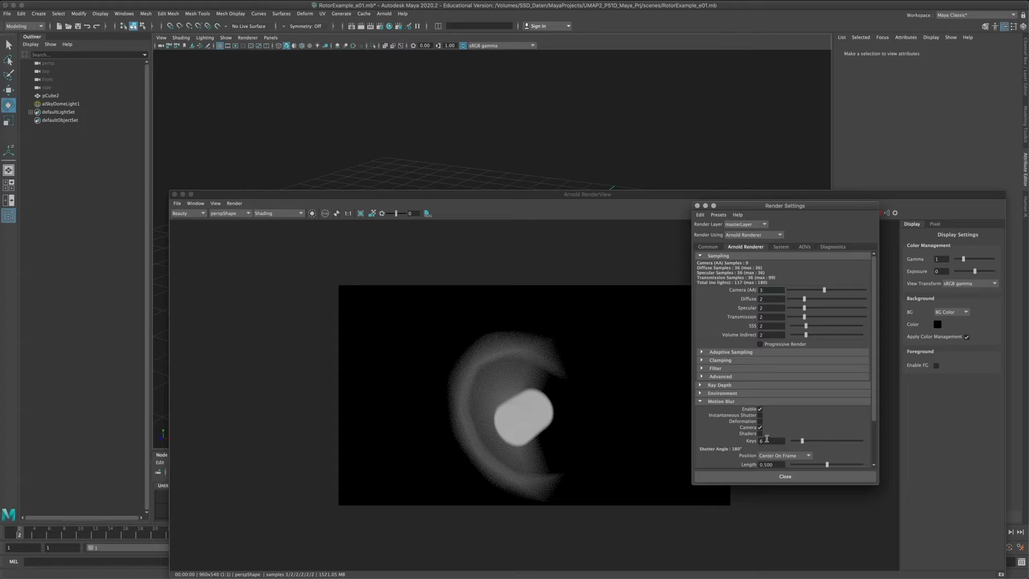
pyautogui.write('20')
pyautogui.press('Return')
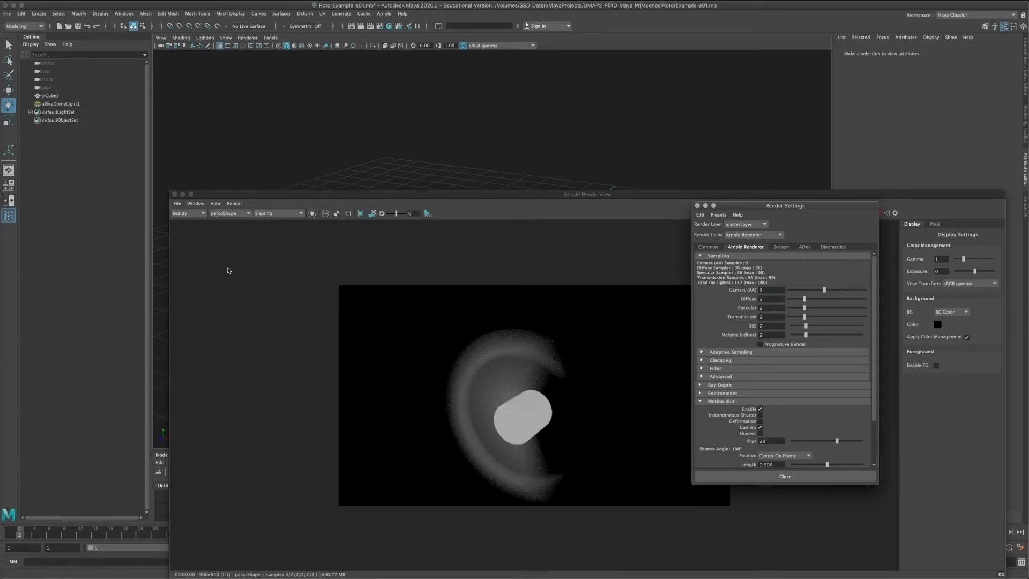
# Step: Save the scene and close the Arnold RenderView and the Render Settings
pyautogui.click(174, 194)
pyautogui.click(4, 14)
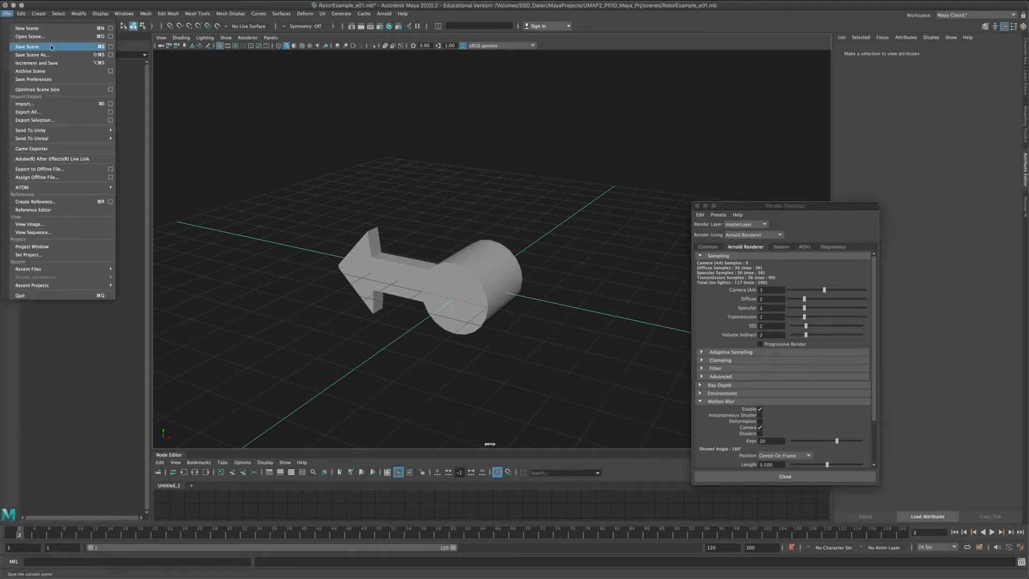
pyautogui.click(38, 49)
pyautogui.moveTo(746, 207); pyautogui.dragTo(672, 180)
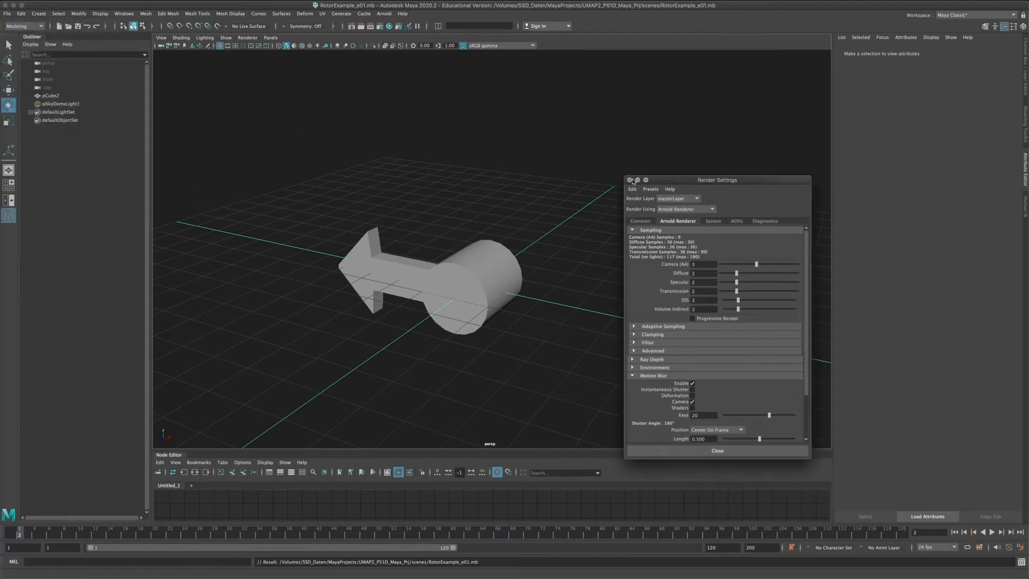
pyautogui.click(623, 179)
# Step: Delete all of the arrow mesh's animation keys at the start of the timeline
pyautogui.click(432, 288)
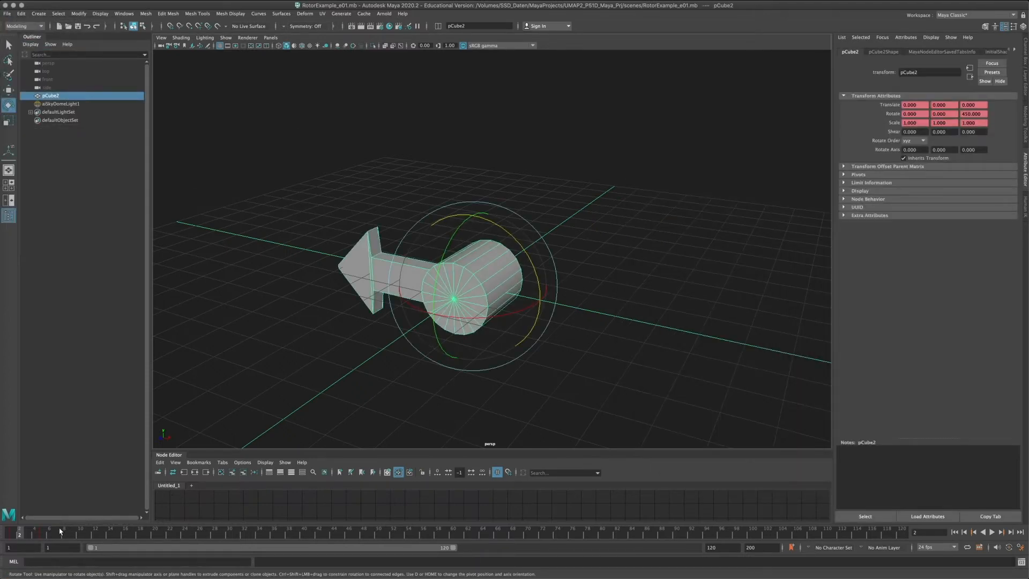
pyautogui.keyDown('shift'); pyautogui.moveTo(12, 531); pyautogui.dragTo(54, 530); pyautogui.keyUp('shift')
pyautogui.rightClick(40, 530)
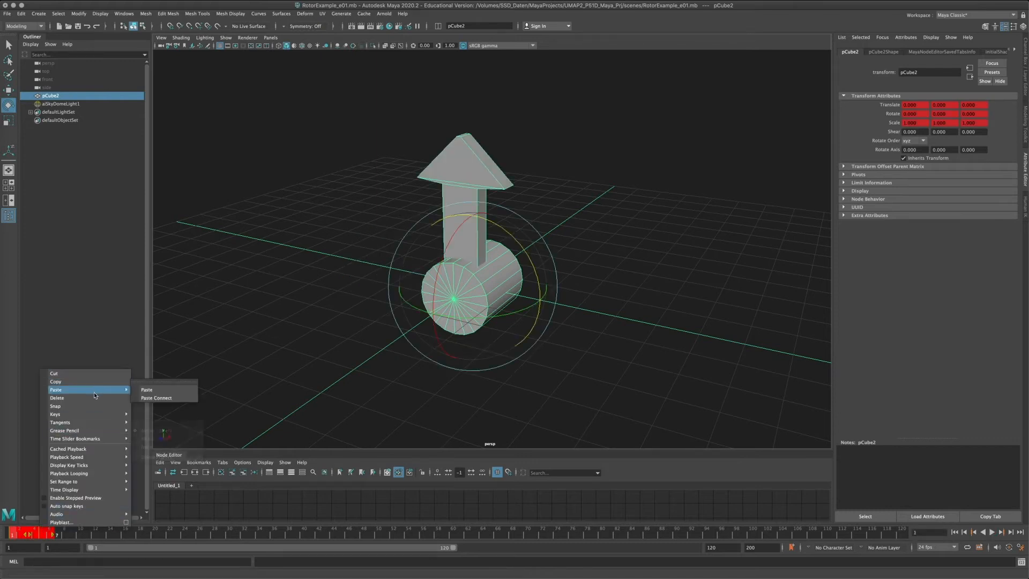
pyautogui.click(57, 398)
pyautogui.hotkey('alt', 'v')
pyautogui.hotkey('alt', 'v')
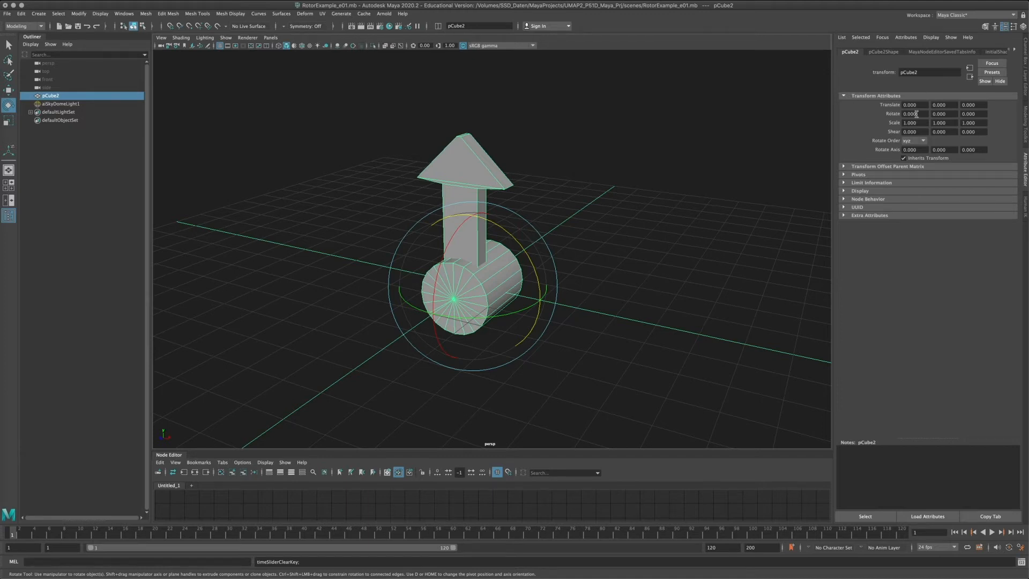
pyautogui.rightClick(969, 114)
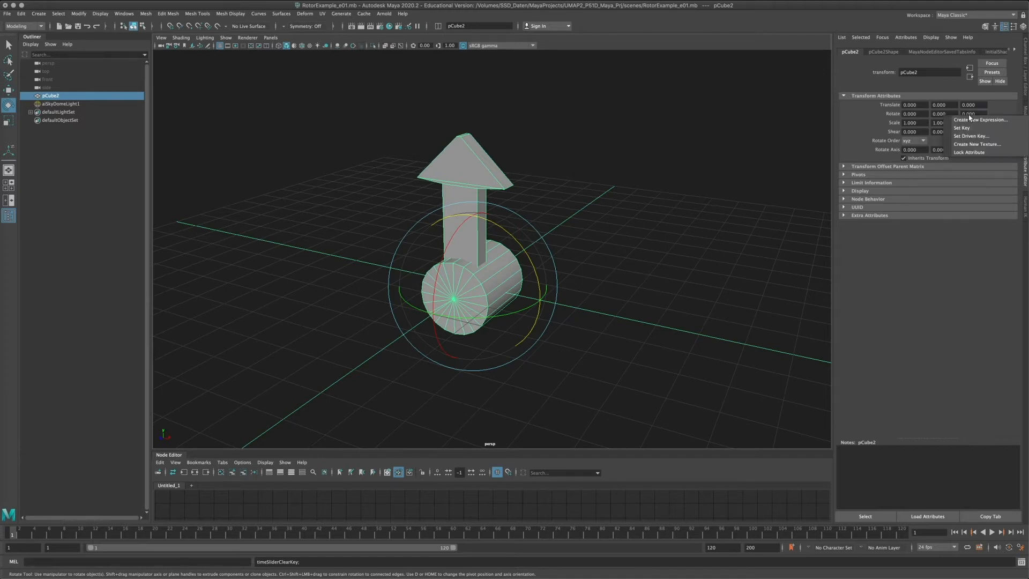
pyautogui.click(973, 121)
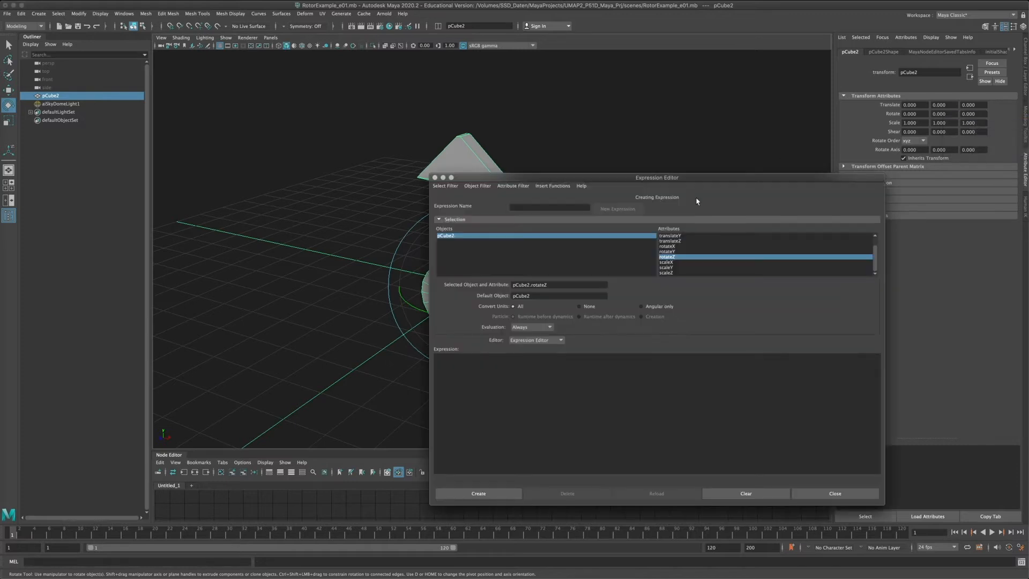
pyautogui.moveTo(545, 176); pyautogui.dragTo(746, 174)
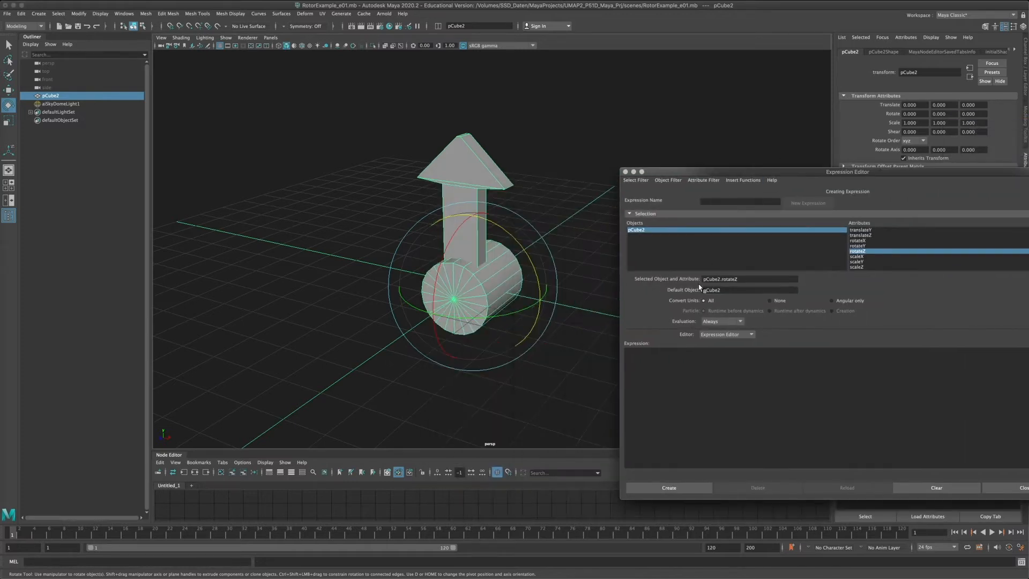
pyautogui.tripleClick(754, 278)
pyautogui.click(749, 379)
pyautogui.tripleClick(744, 280)
pyautogui.press('super+c')
pyautogui.click(730, 378)
pyautogui.press('super+v')
pyautogui.click(625, 172)
# Step: Rename the arrow mesh pCube2 as Rotor
pyautogui.doubleClick(57, 96)
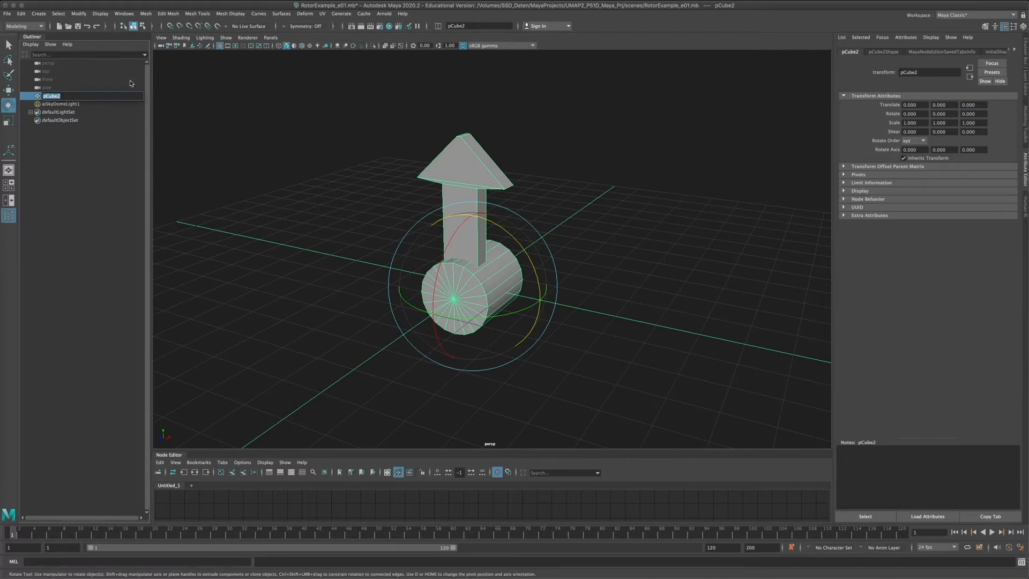
pyautogui.write('Rotor')
pyautogui.press('Return')
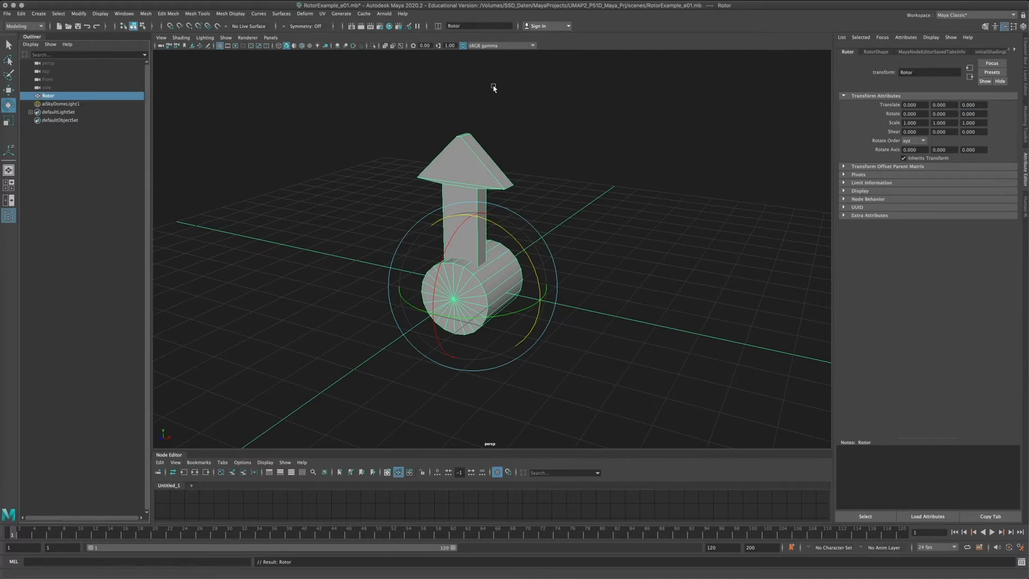
# Step: Create a new expression on the Rotor's Rotate Z reading Rotor.rotateZ=frame;
pyautogui.rightClick(973, 114)
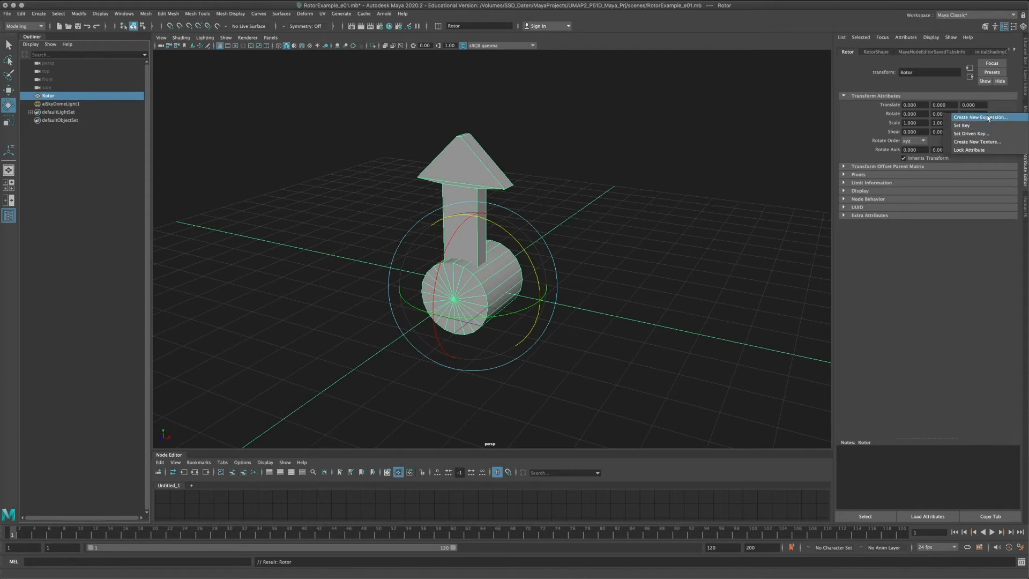
pyautogui.click(988, 118)
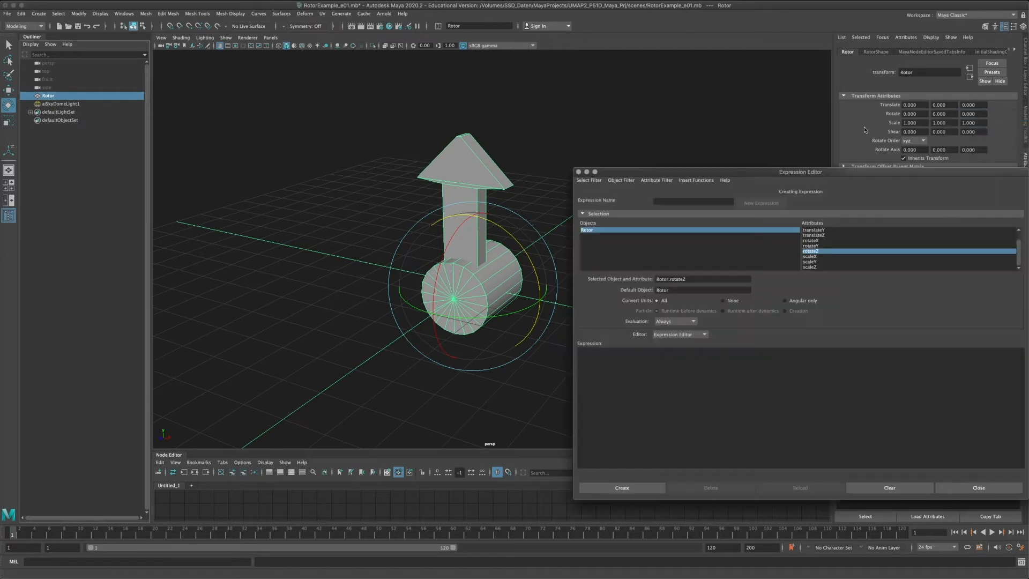
pyautogui.tripleClick(698, 279)
pyautogui.press('super+c')
pyautogui.click(625, 357)
pyautogui.press('super+v')
pyautogui.click(641, 488)
# Step: Scrub and play the animation from frame 1 to check the expression-driven rotation
pyautogui.click(11, 534)
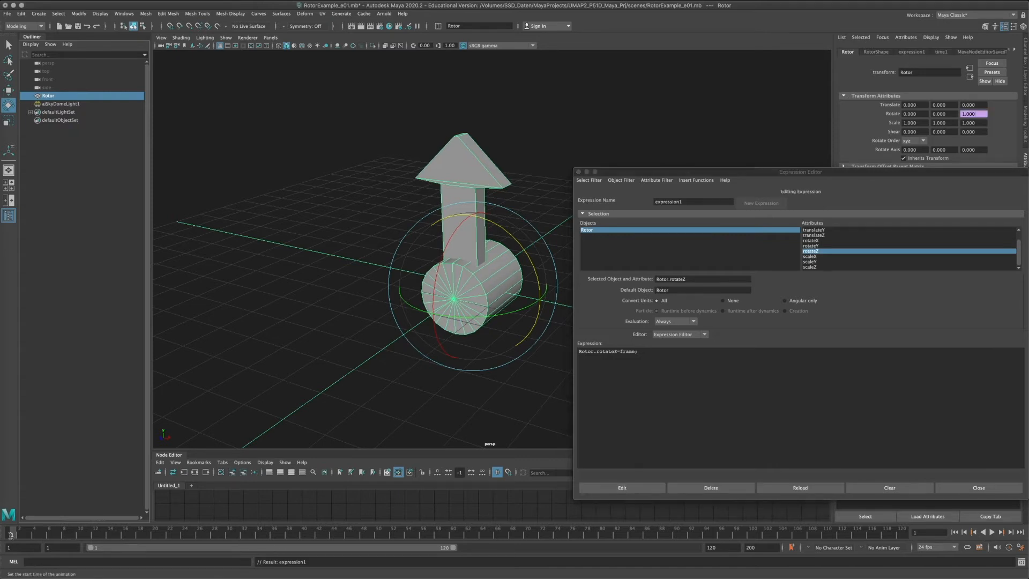
pyautogui.hotkey('alt', 'v')
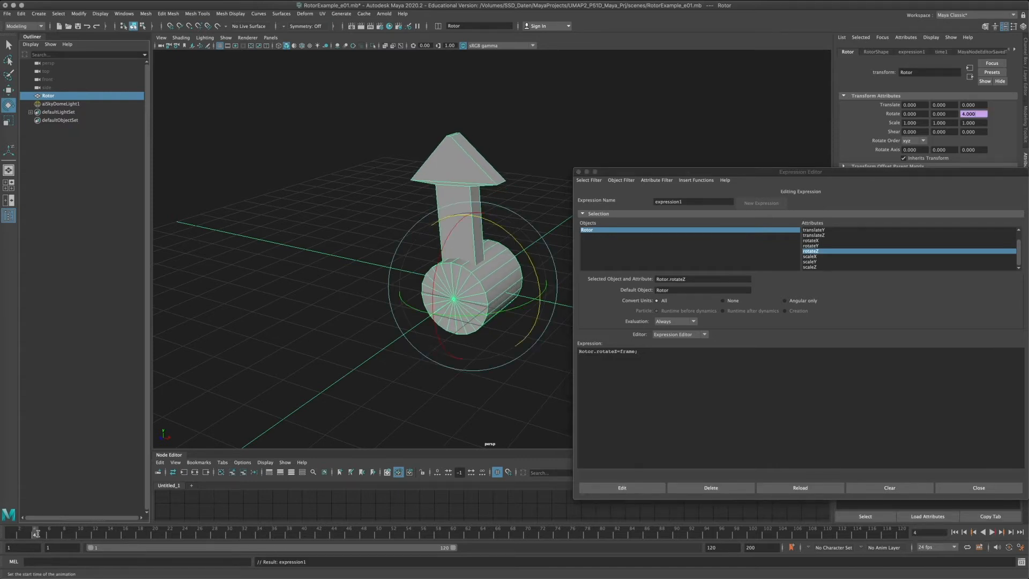
pyautogui.click(954, 532)
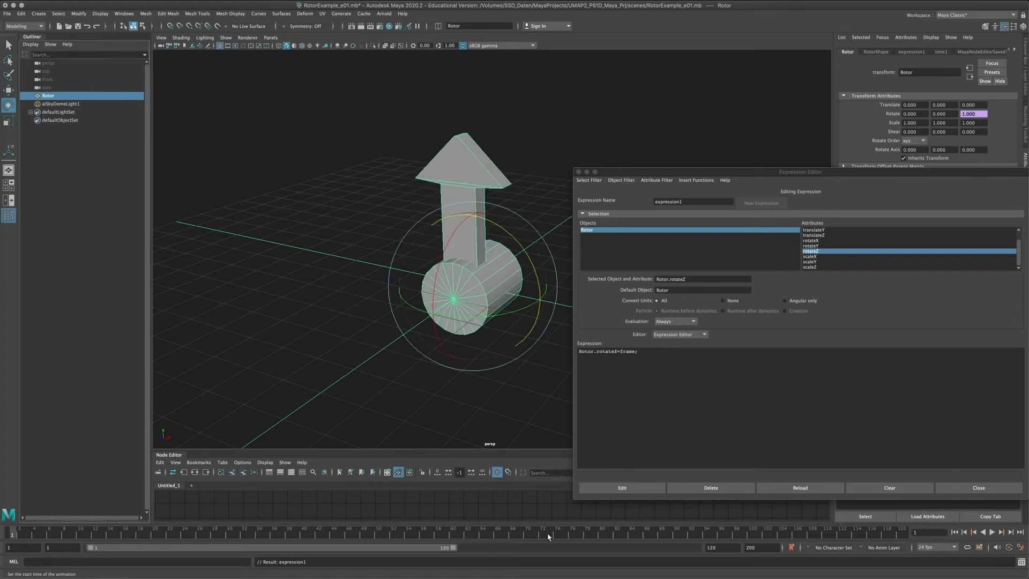
pyautogui.click(991, 532)
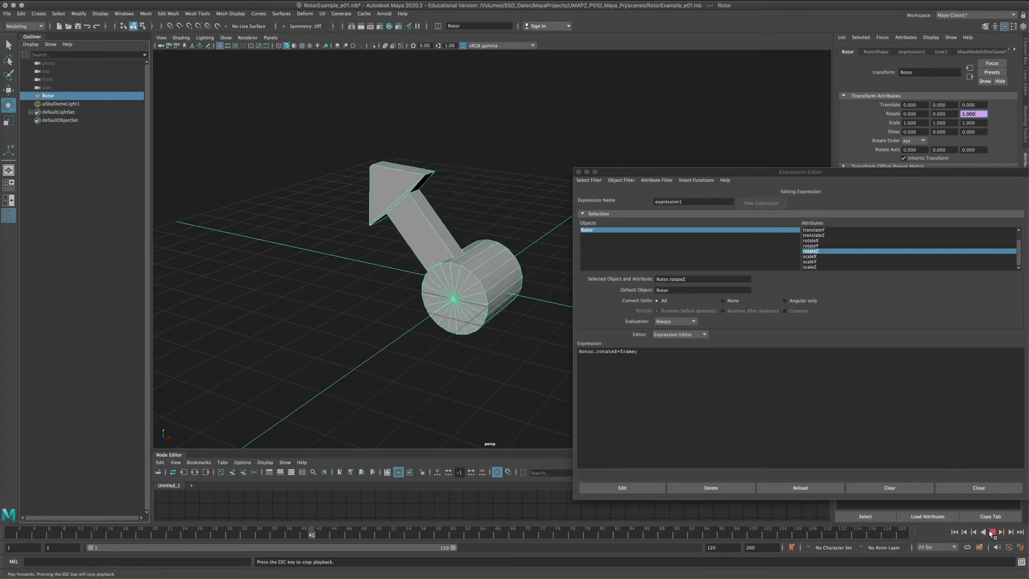
pyautogui.press('Escape')
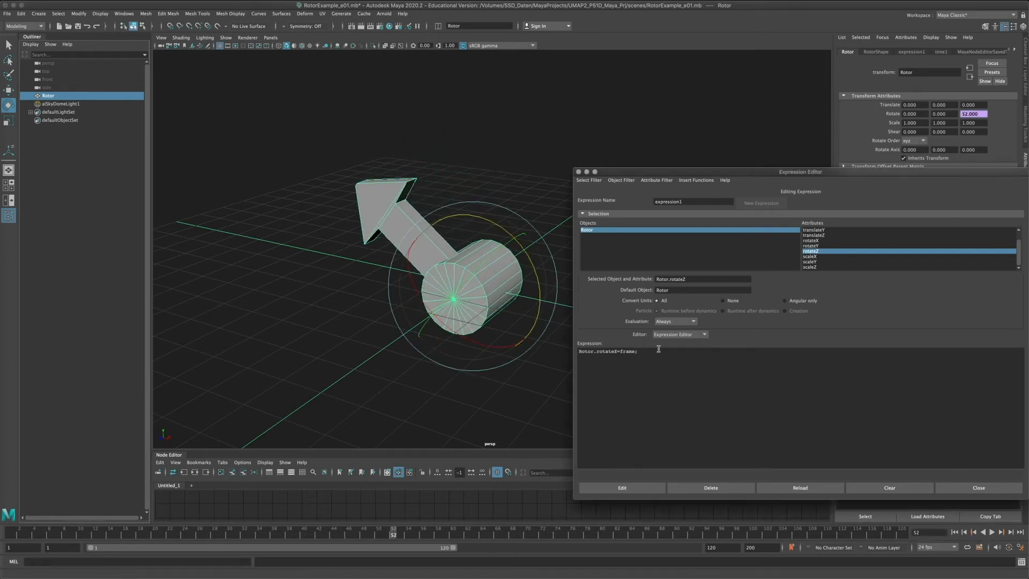
# Step: Change the expression to Rotor.rotateZ=frame*10; and play back and scrub the faster rotation
pyautogui.click(623, 486)
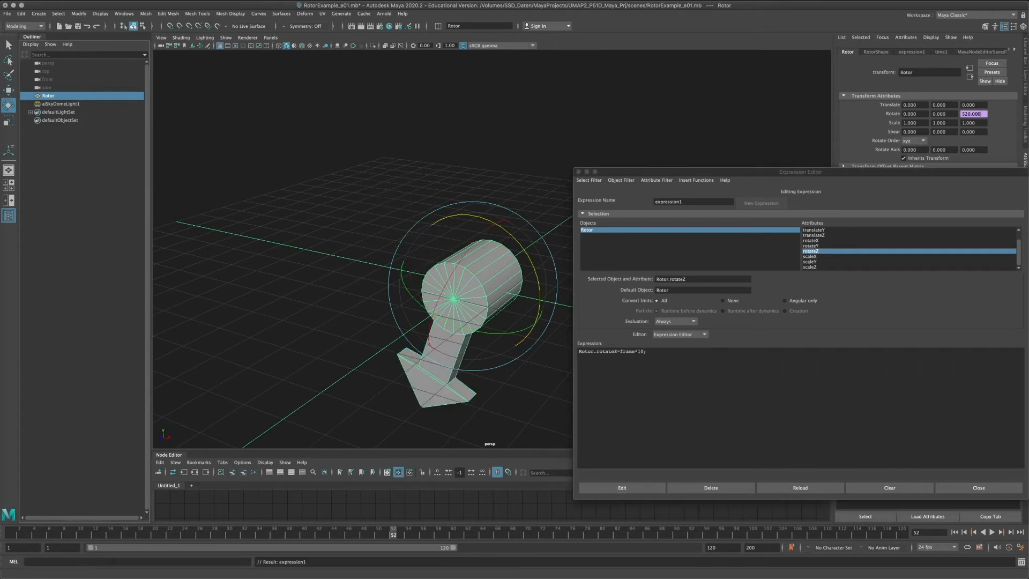
pyautogui.click(12, 533)
pyautogui.click(992, 532)
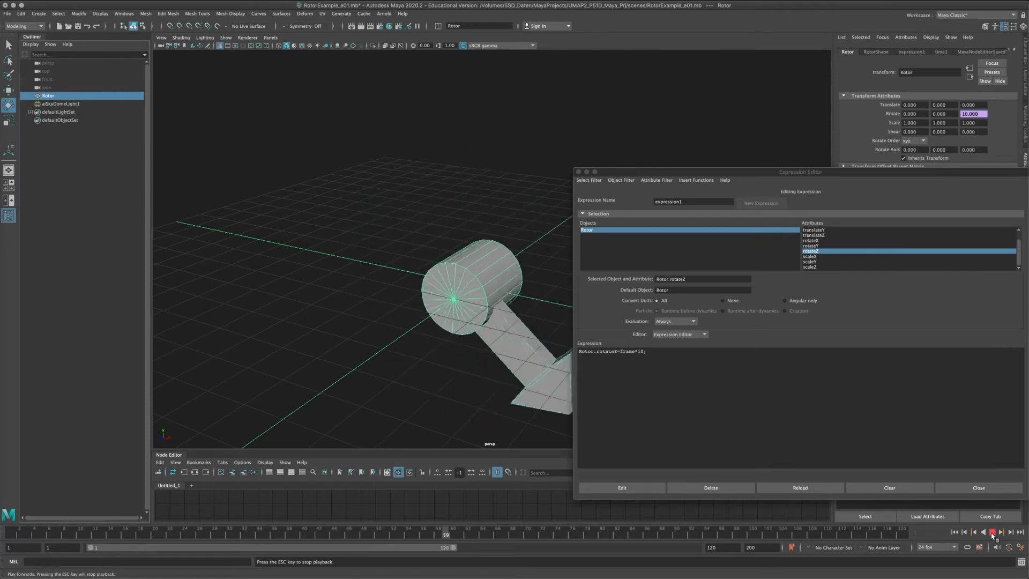
pyautogui.click(991, 532)
pyautogui.moveTo(293, 535); pyautogui.dragTo(54, 542)
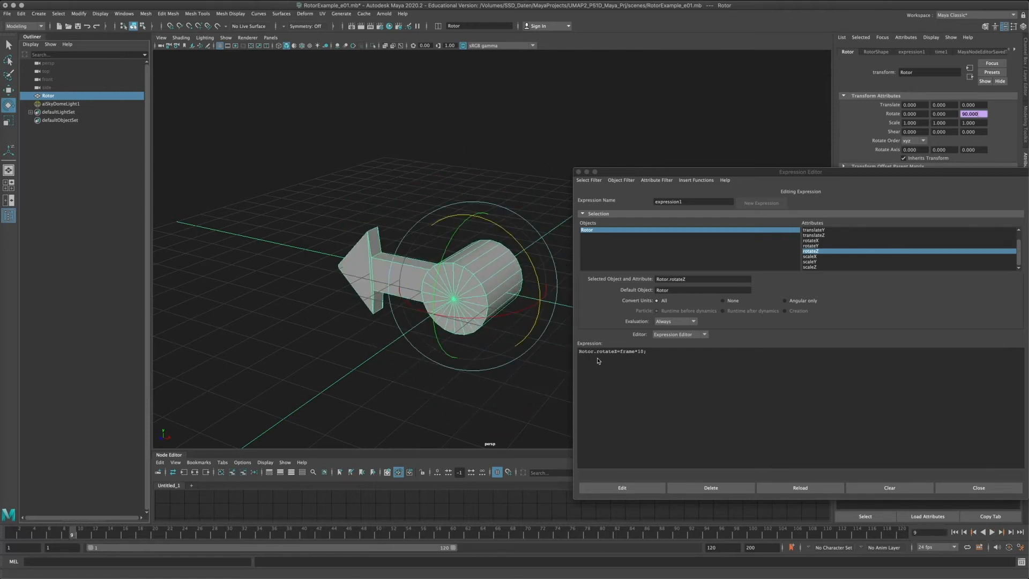
# Step: Change the expression's multiplier to 360, apply the edit and return to frame 1
pyautogui.moveTo(636, 350); pyautogui.dragTo(644, 350)
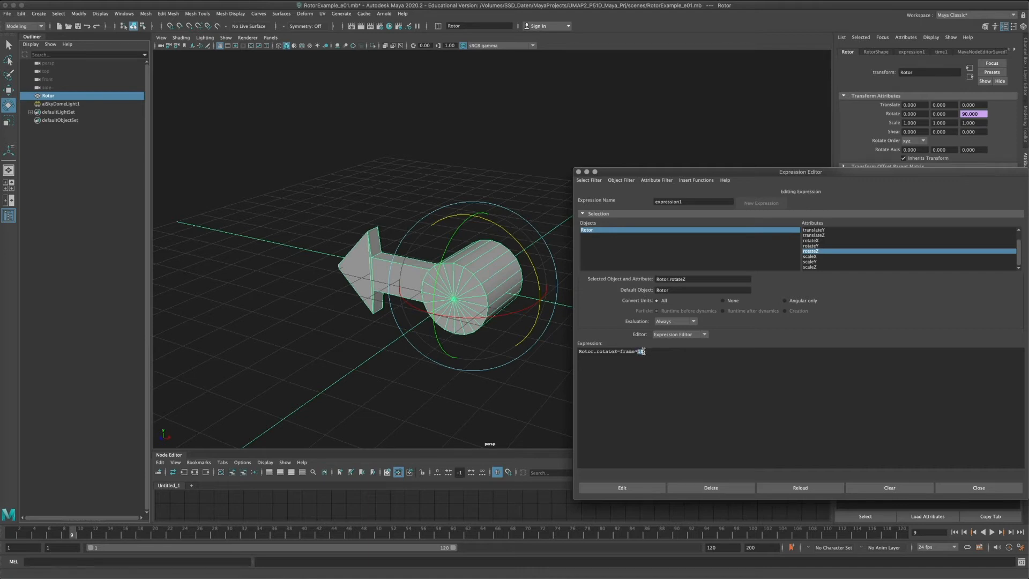
pyautogui.write('360')
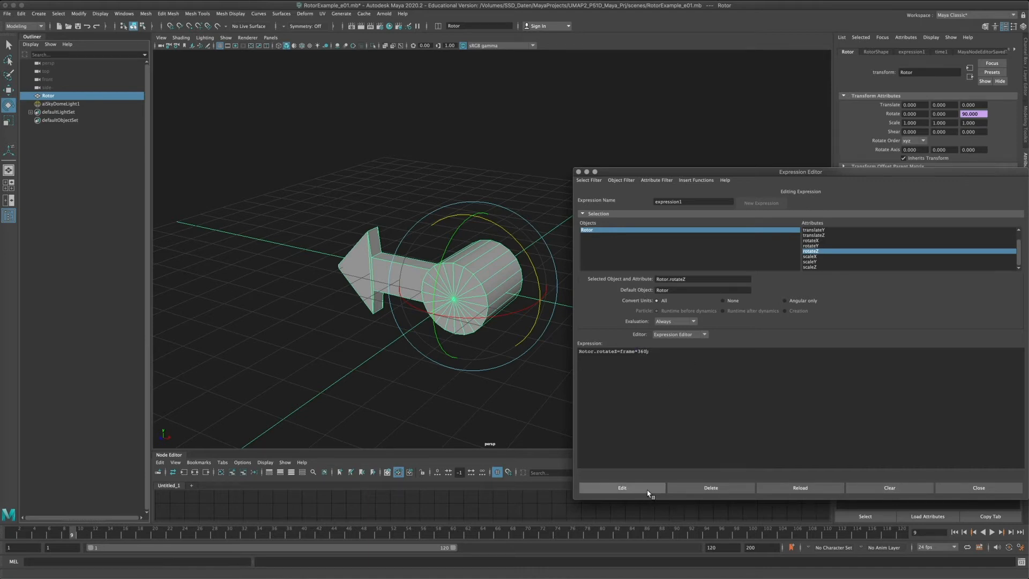
pyautogui.click(647, 489)
pyautogui.click(10, 535)
pyautogui.moveTo(10, 538)
pyautogui.mouseDown()
pyautogui.moveTo(82, 537)
pyautogui.moveTo(12, 538)
pyautogui.mouseUp()
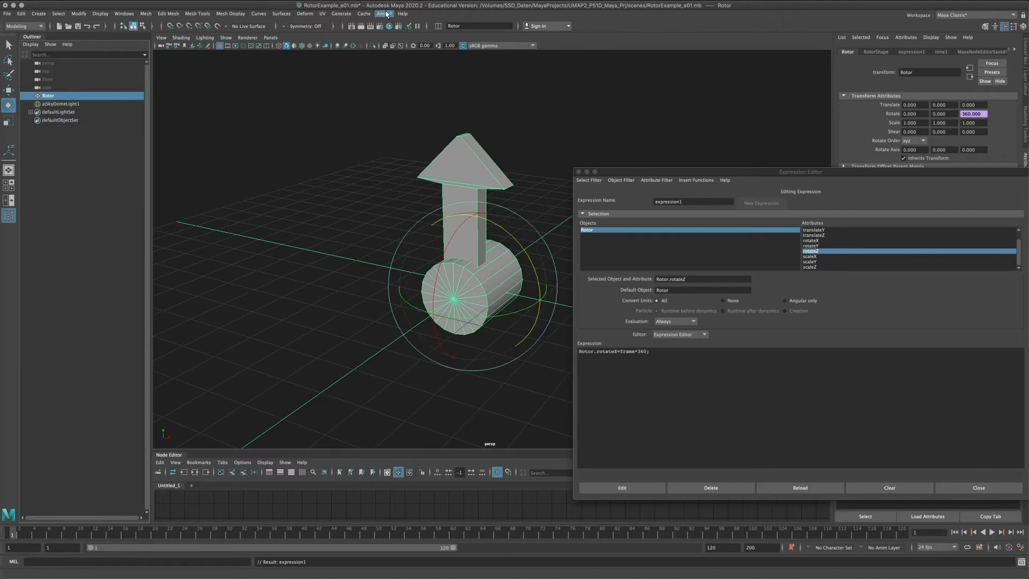
# Step: Render the rotor in the Arnold RenderView to check the 360-degree-per-frame motion blur, and close the render window
pyautogui.click(384, 13)
pyautogui.click(410, 27)
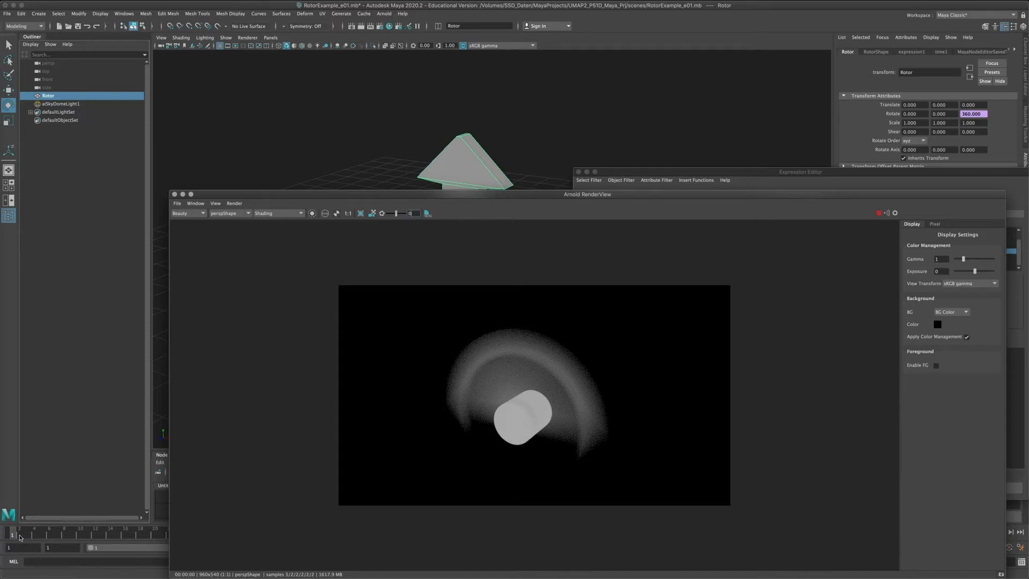
pyautogui.click(175, 194)
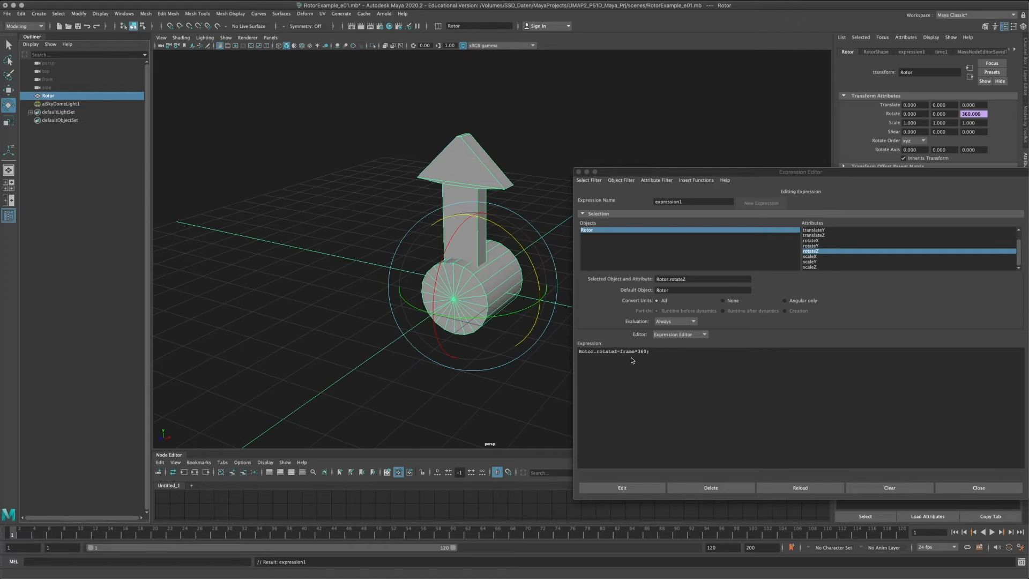
# Step: Change the expression to Rotor.rotateZ=frame*720;, apply the edit and return to frame 1
pyautogui.moveTo(637, 351); pyautogui.dragTo(646, 352)
pyautogui.write('7')
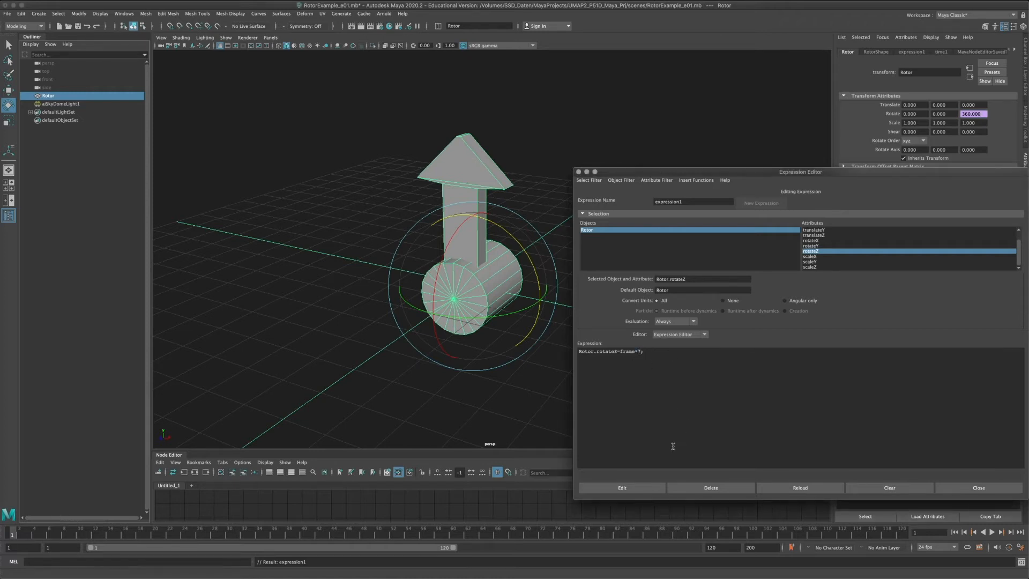
pyautogui.write('20')
pyautogui.click(638, 491)
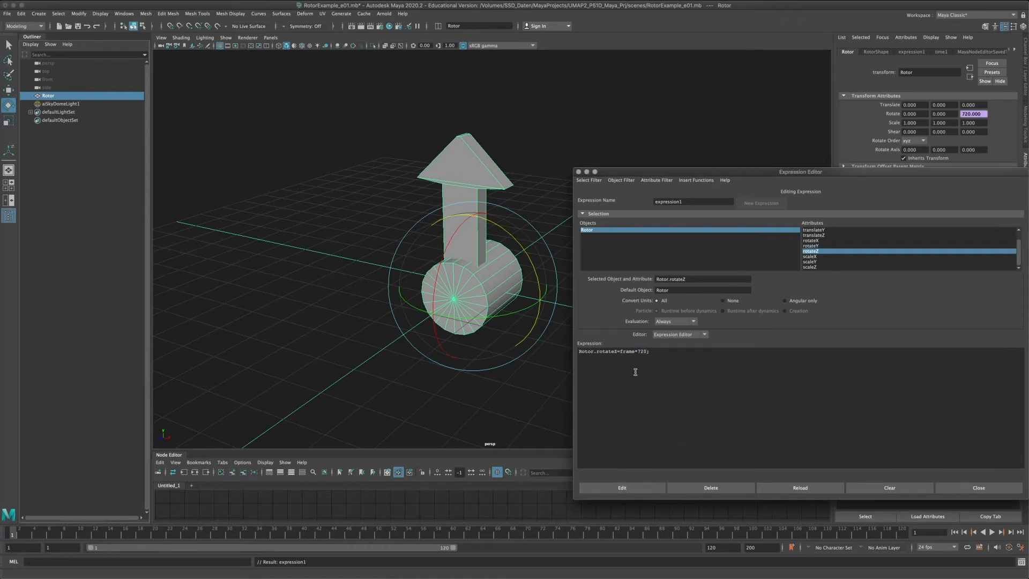
pyautogui.click(19, 533)
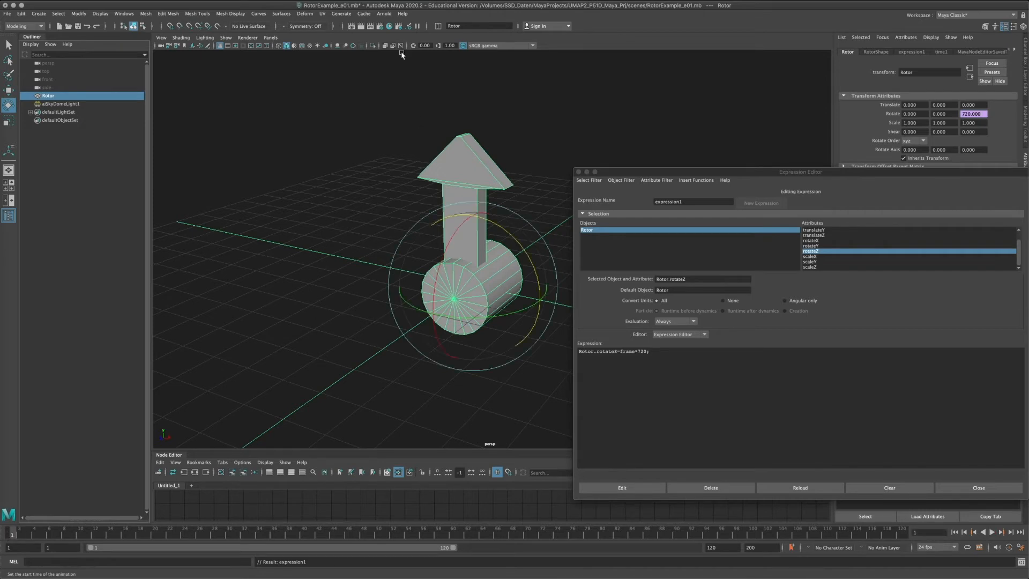
# Step: Render the rotor in Arnold to examine the motion blur of the 720 expression, and close the render window
pyautogui.click(383, 13)
pyautogui.click(399, 31)
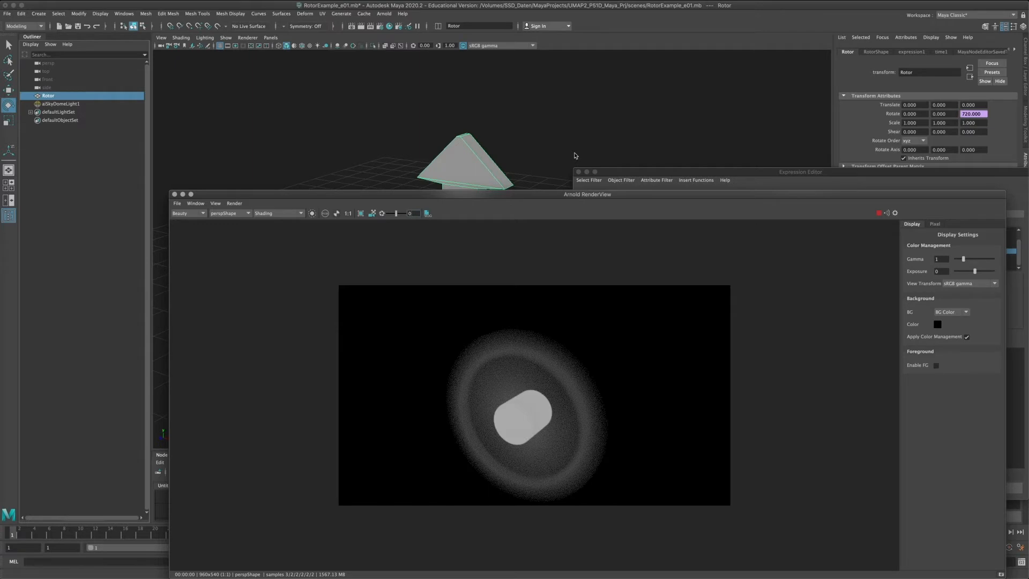
pyautogui.moveTo(575, 194); pyautogui.dragTo(597, 406)
pyautogui.click(635, 359)
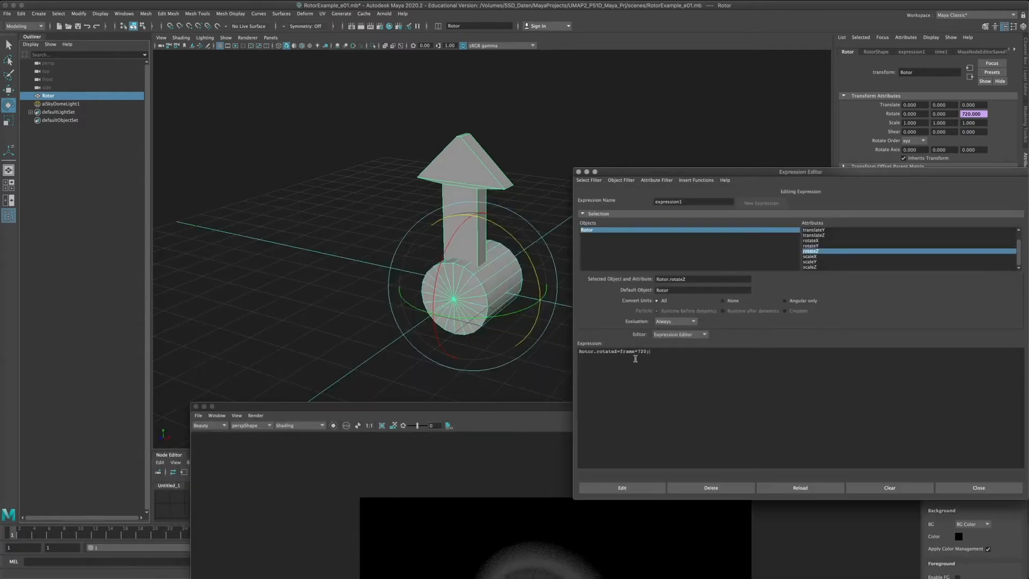
pyautogui.click(196, 407)
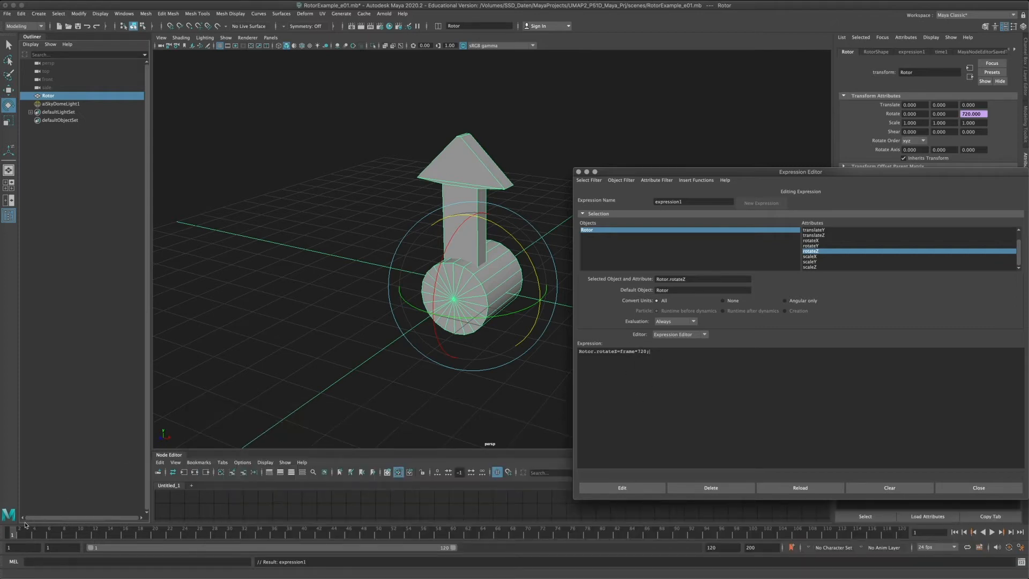
# Step: Play the animation from frame 1, stop and replay it, and move to frame 24 to check the rotation
pyautogui.click(15, 539)
pyautogui.hotkey('alt', 'v')
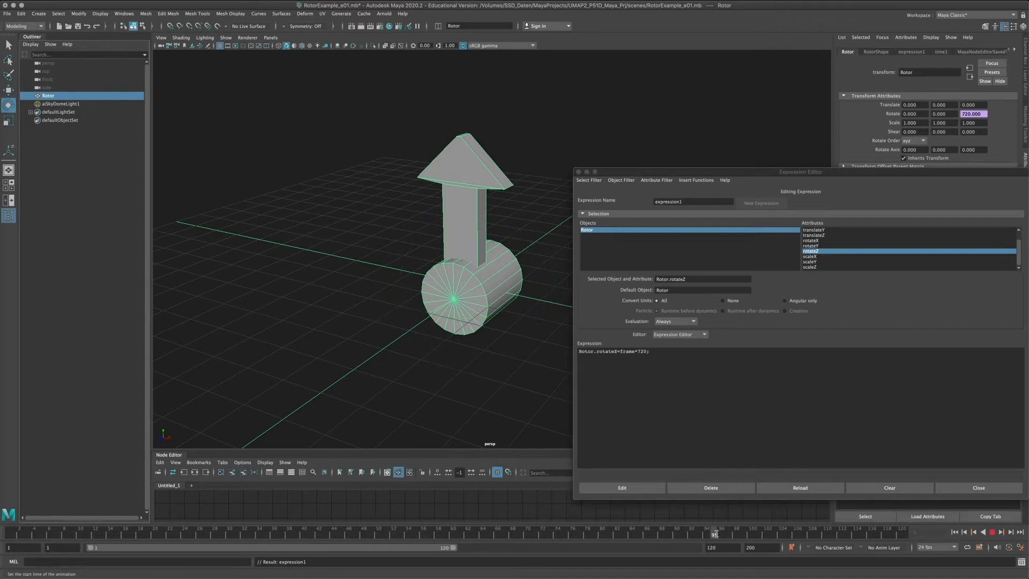
pyautogui.moveTo(923, 537); pyautogui.dragTo(16, 537)
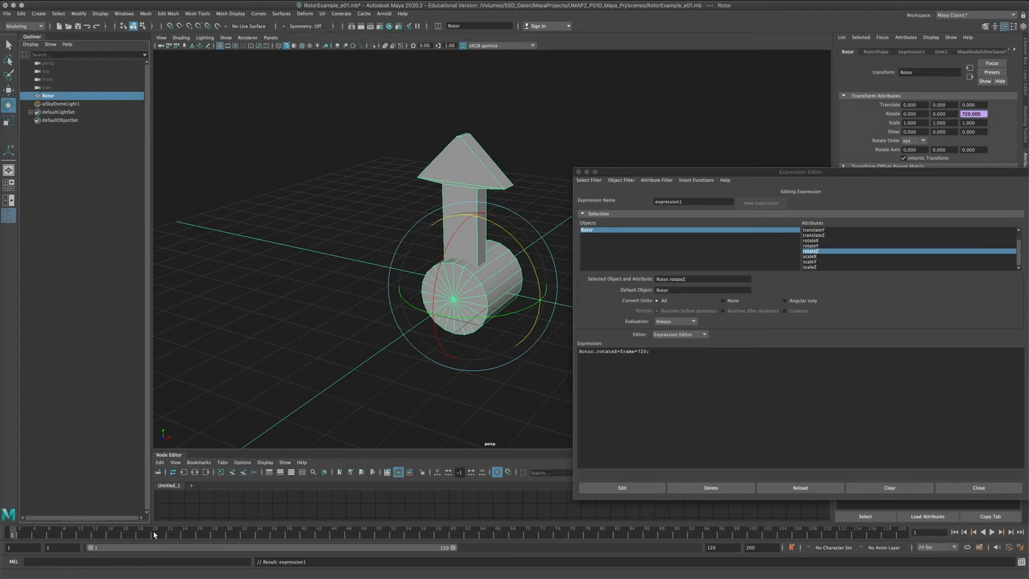
pyautogui.hotkey('alt', 'v')
pyautogui.click(187, 537)
pyautogui.tripleClick(592, 351)
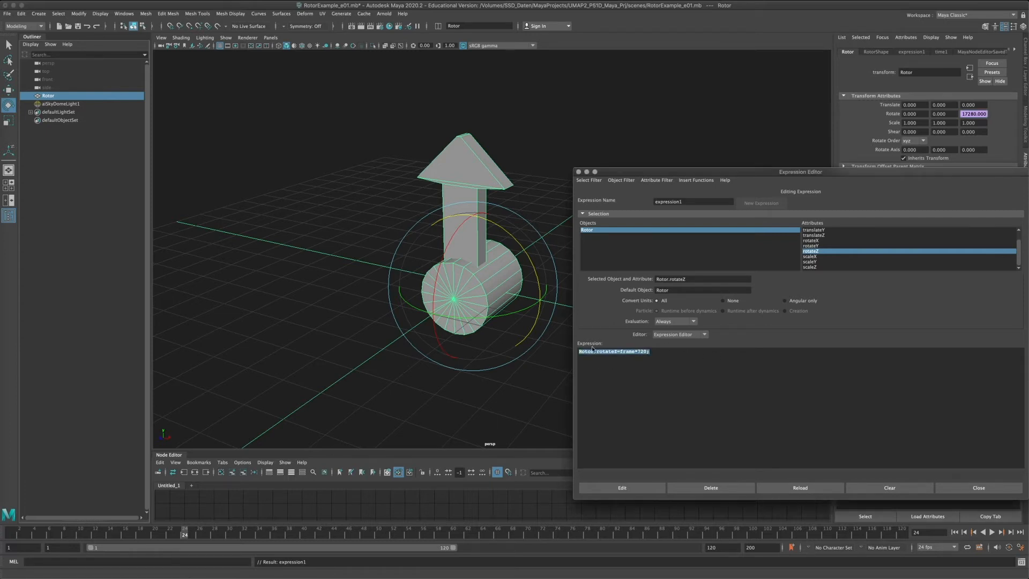
pyautogui.click(686, 353)
pyautogui.moveTo(657, 351); pyautogui.dragTo(470, 346)
pyautogui.click(688, 354)
pyautogui.moveTo(625, 352); pyautogui.dragTo(554, 353)
pyautogui.click(578, 345)
pyautogui.moveTo(660, 351); pyautogui.dragTo(569, 352)
pyautogui.click(678, 349)
# Step: Remove the frame*720 part and rewrite the expression's start as Rotor.rotateZ+=, moving the Expression Editor clear of the Attribute Editor
pyautogui.moveTo(697, 175)
pyautogui.mouseDown()
pyautogui.moveTo(653, 175)
pyautogui.moveTo(640, 162)
pyautogui.moveTo(679, 184)
pyautogui.mouseUp()
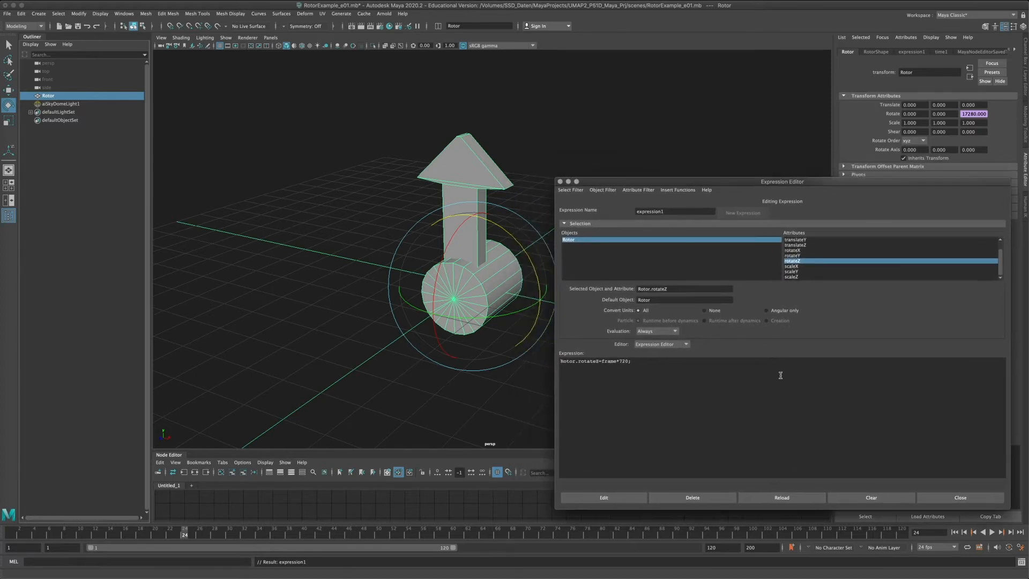
pyautogui.click(639, 371)
pyautogui.moveTo(601, 361); pyautogui.dragTo(720, 362)
pyautogui.press('BackSpace')
pyautogui.moveTo(855, 184); pyautogui.dragTo(625, 157)
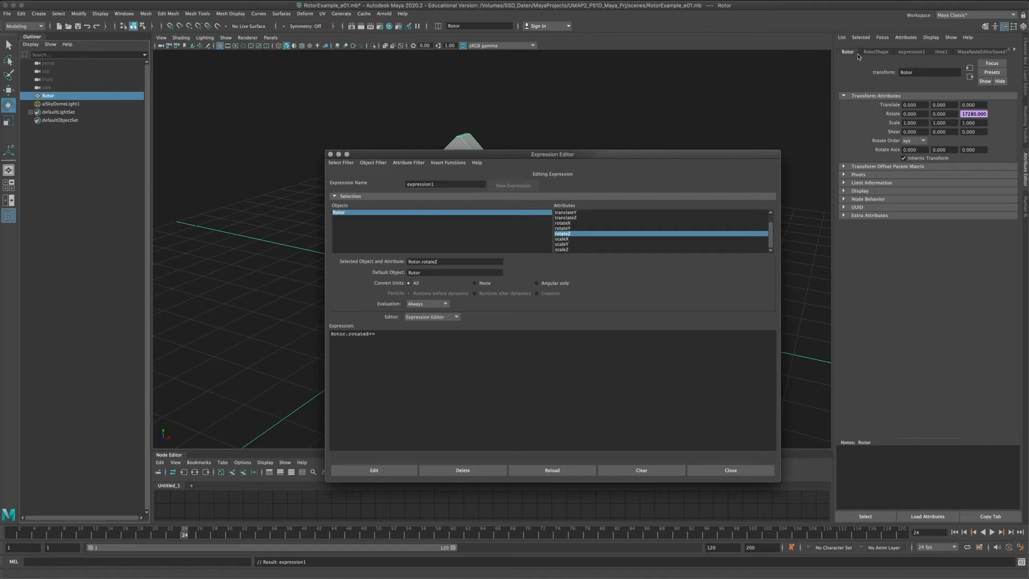
# Step: Add a keyable float attribute named RPM to the Rotor with minimum 0 and maximum 100
pyautogui.click(905, 38)
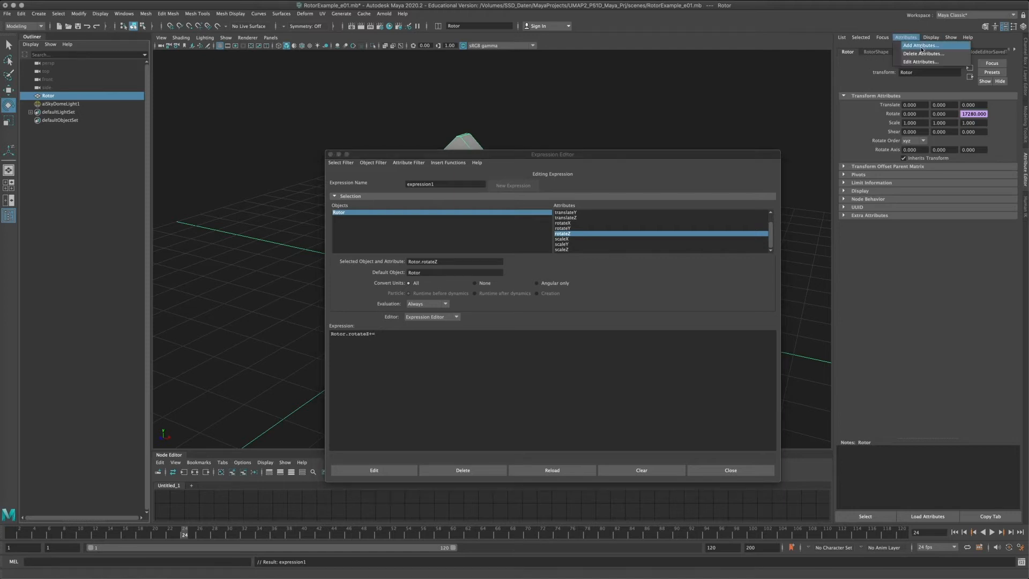
pyautogui.click(920, 46)
pyautogui.click(715, 174)
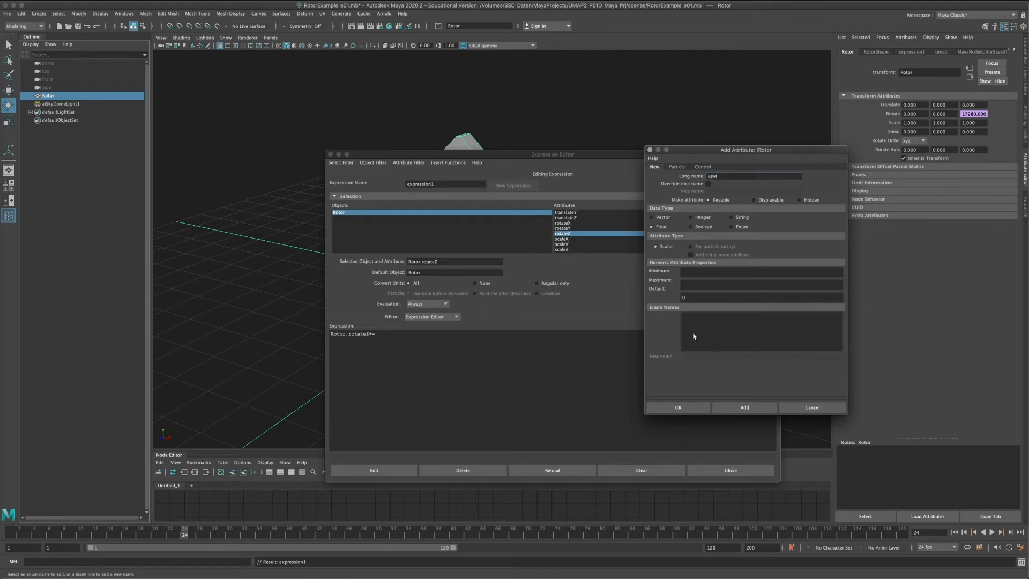
pyautogui.click(694, 273)
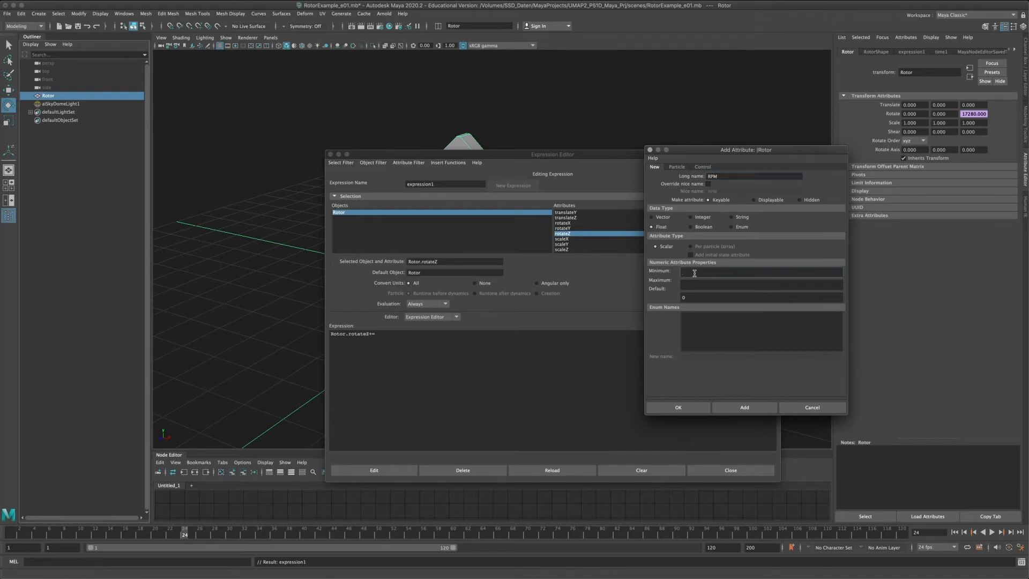
pyautogui.write('0')
pyautogui.click(702, 285)
pyautogui.write('100')
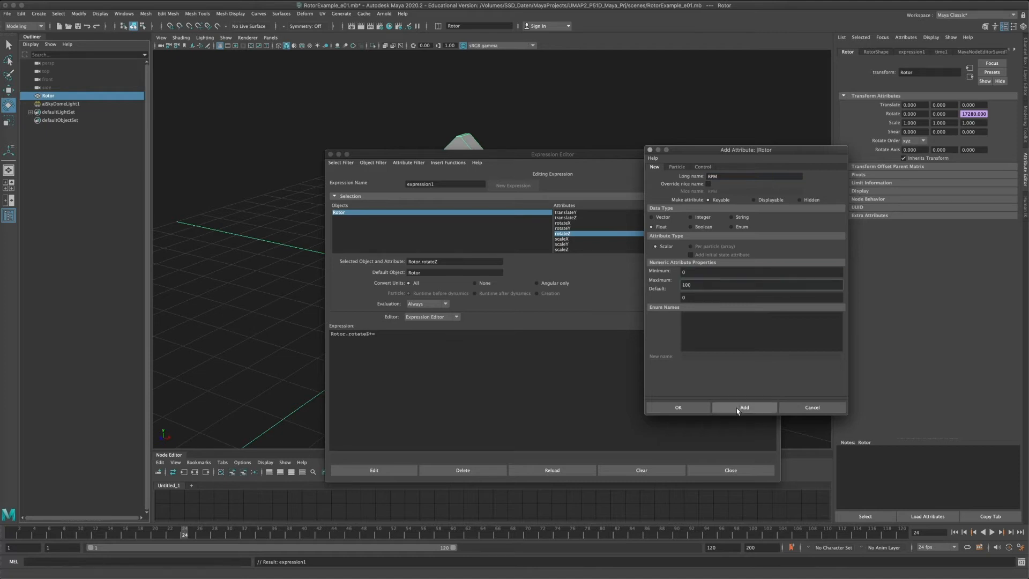
pyautogui.click(733, 411)
pyautogui.click(729, 411)
pyautogui.click(651, 150)
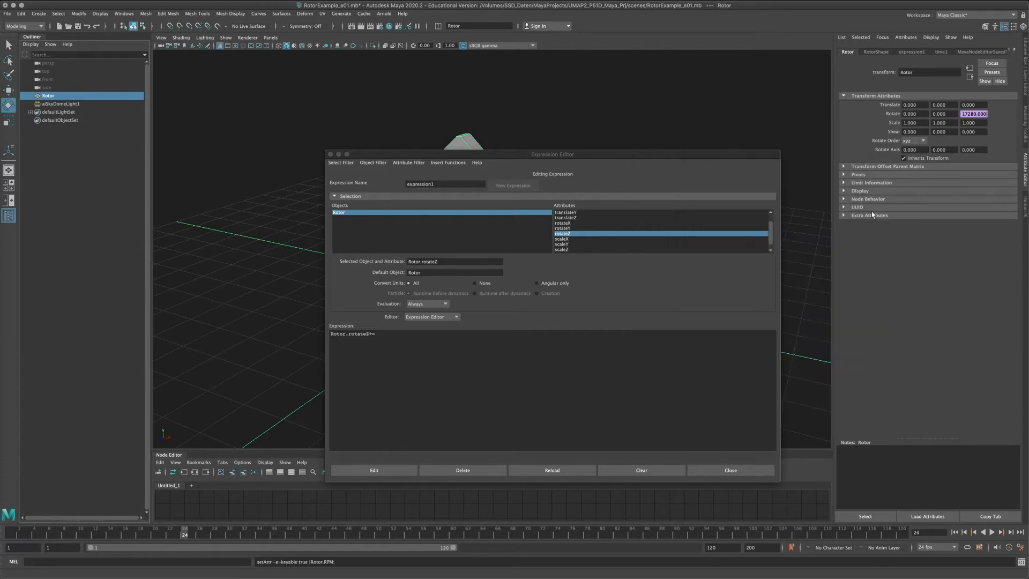
# Step: Complete the expression as Rotor.rotateZ+=Rotor.RPM; and apply the edit
pyautogui.click(406, 336)
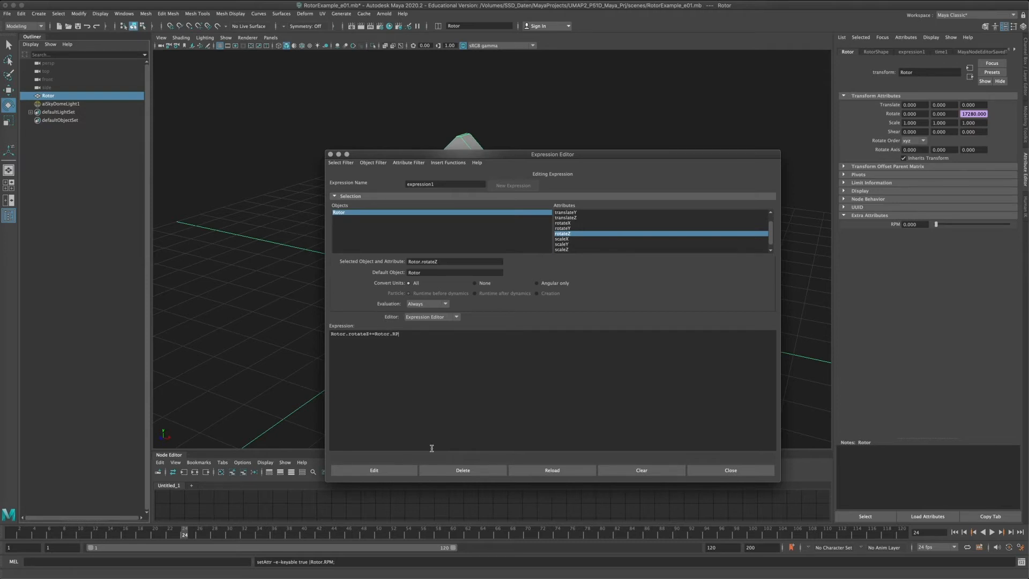
pyautogui.write('M;')
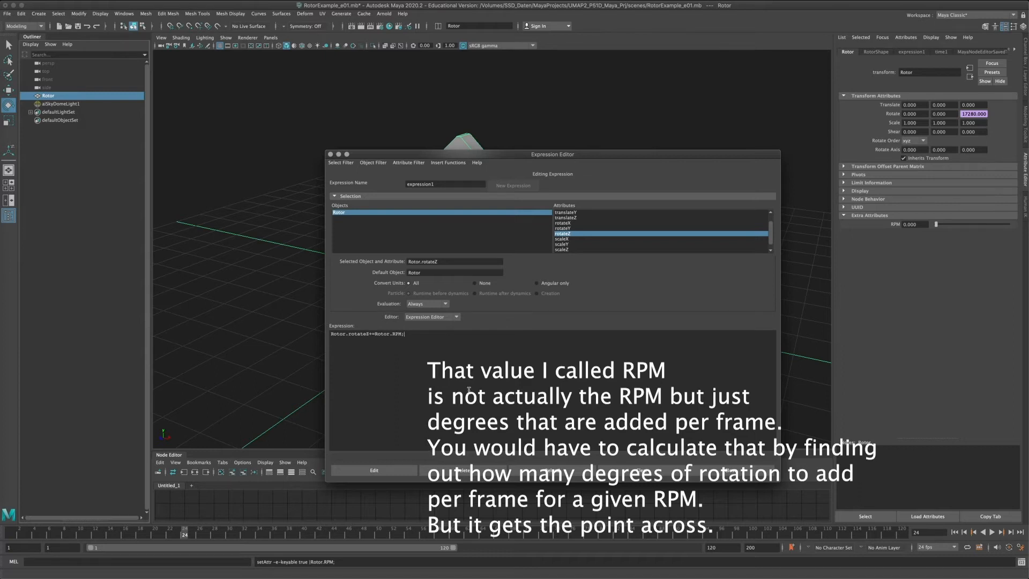
pyautogui.click(374, 469)
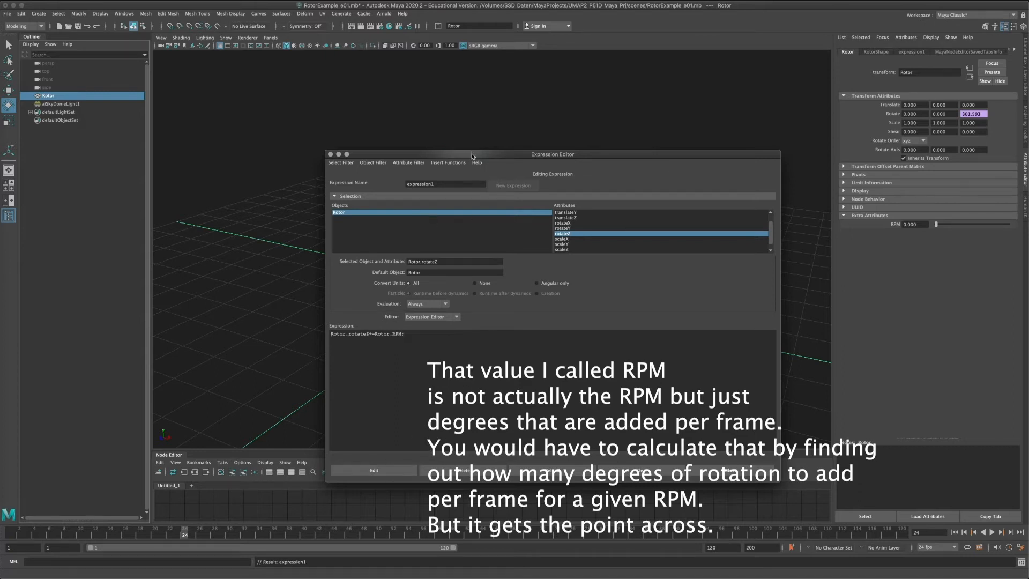
# Step: Uncover the rotor in the viewport and play the animation from the start to check the RPM expression
pyautogui.moveTo(471, 155); pyautogui.dragTo(624, 338)
pyautogui.hotkey('alt', 'shift', 'v')
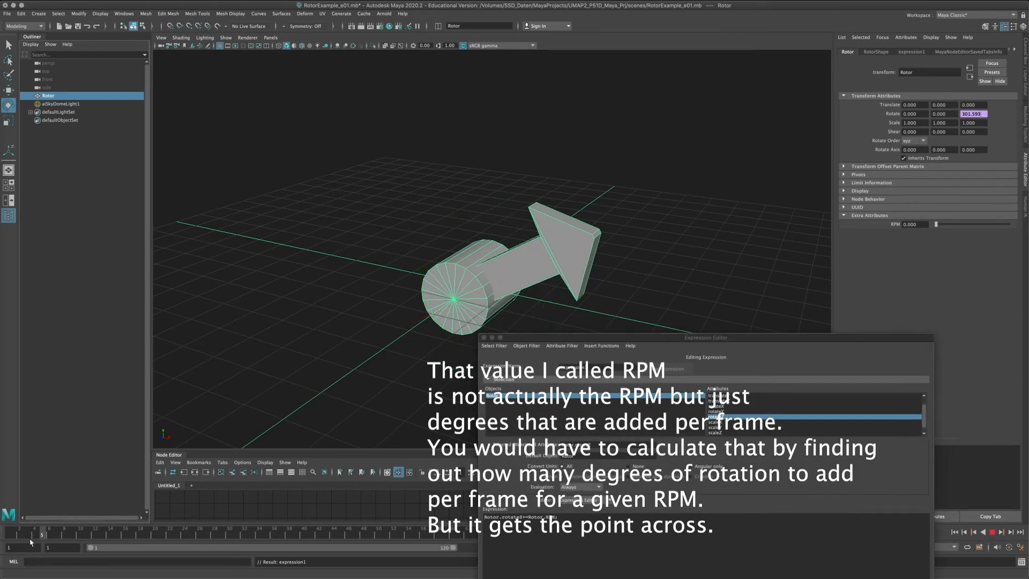
pyautogui.moveTo(705, 345); pyautogui.dragTo(696, 279)
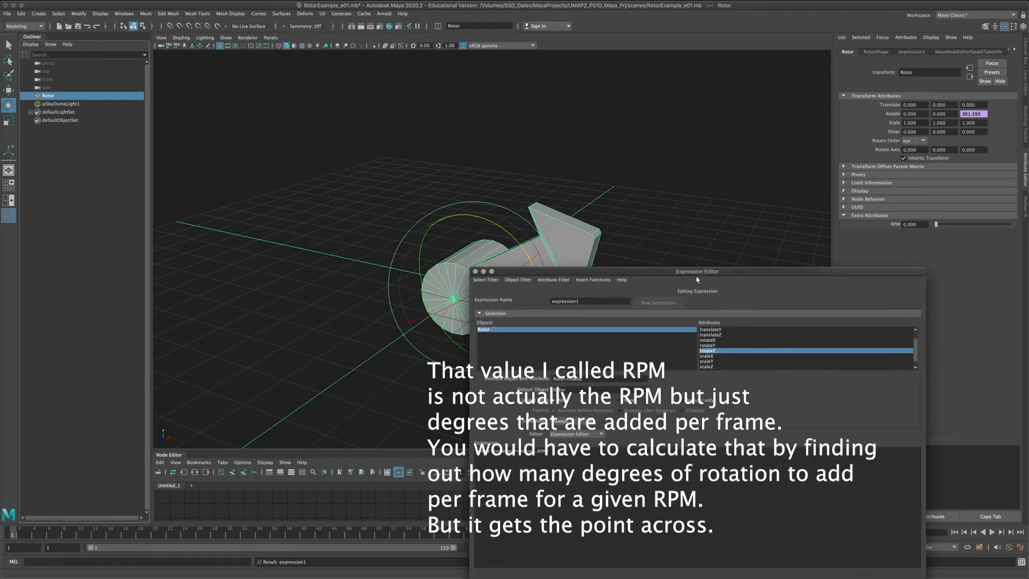
# Step: Set the Rotor's RPM attribute to 1, 10 and finally 100 to test the rotation it adds
pyautogui.click(913, 224)
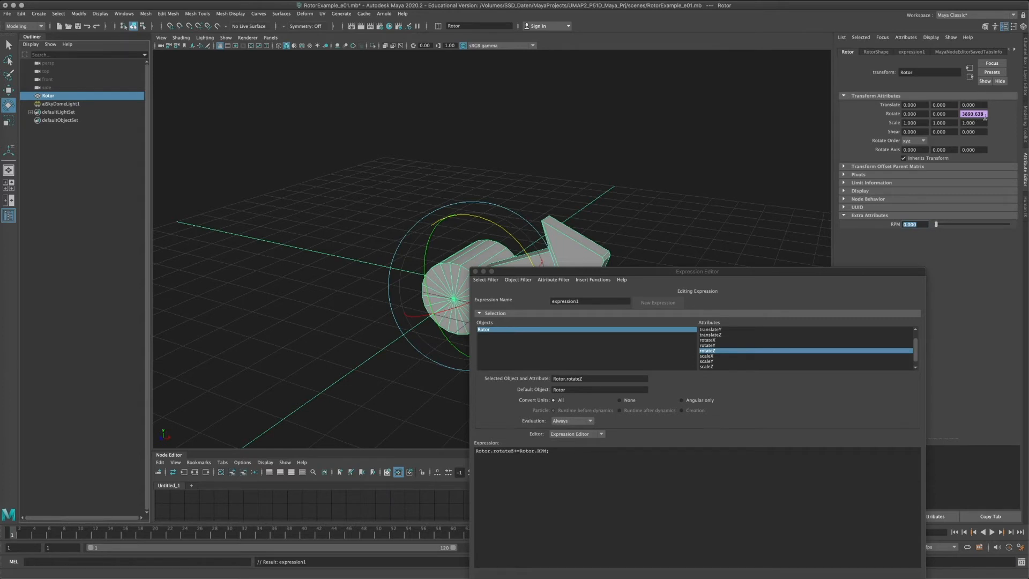
pyautogui.write('1')
pyautogui.press('Return')
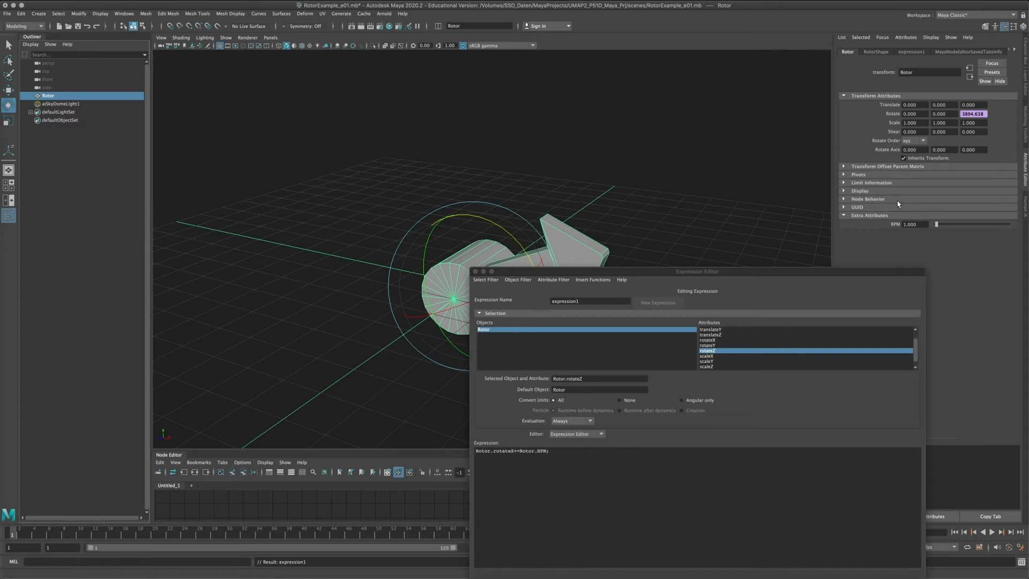
pyautogui.click(916, 224)
pyautogui.write('10')
pyautogui.press('Return')
pyautogui.click(919, 224)
pyautogui.write('100')
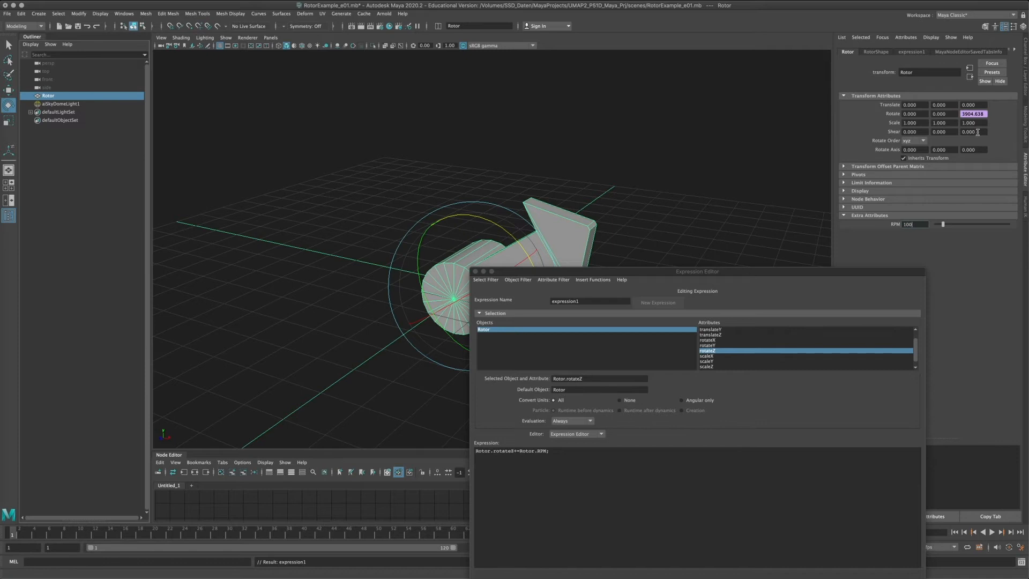
pyautogui.press('Return')
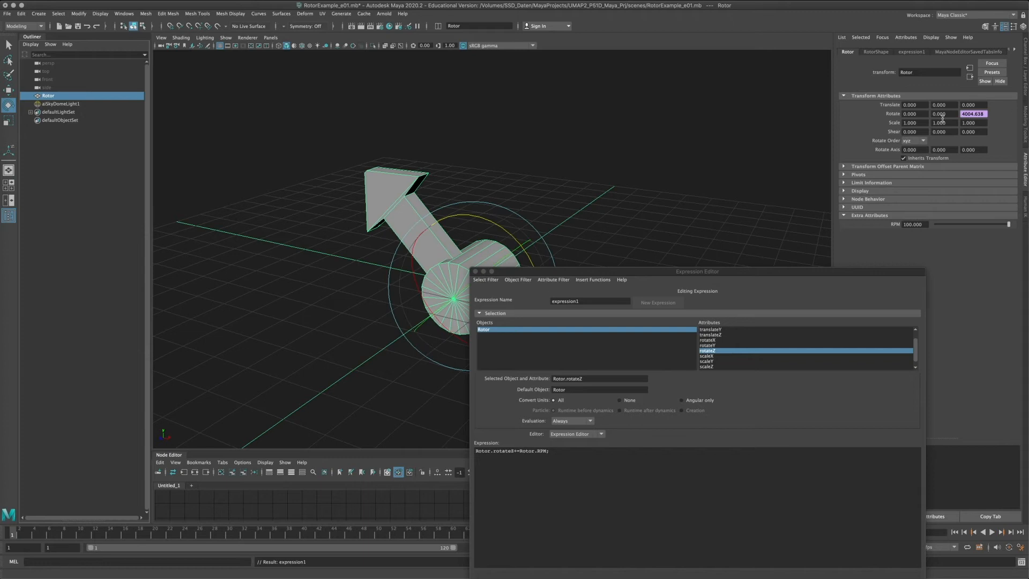
# Step: Play and scrub the animation with RPM at 100 to examine how the rotation accumulates
pyautogui.click(581, 454)
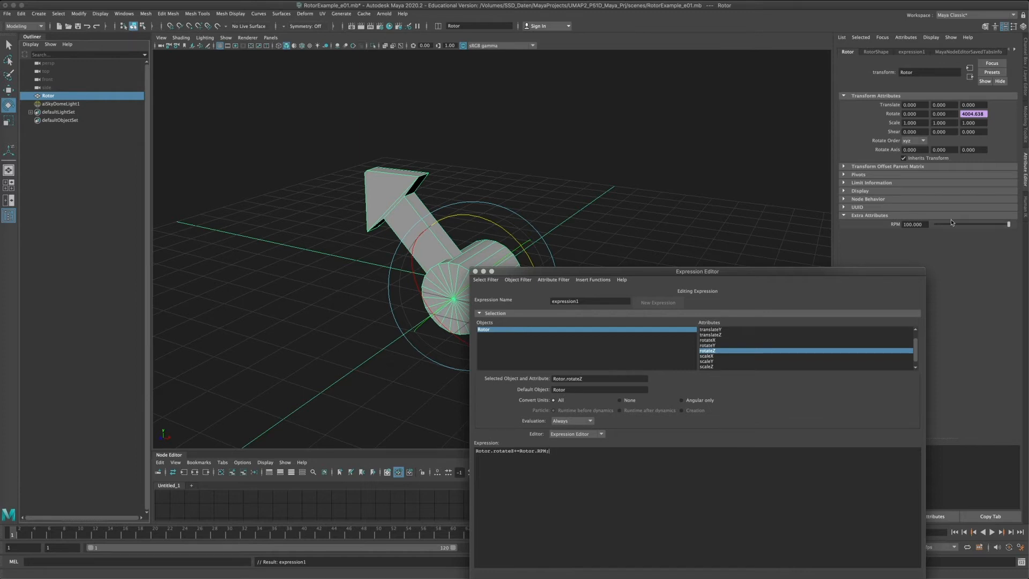
pyautogui.click(26, 533)
pyautogui.hotkey('alt', 'v')
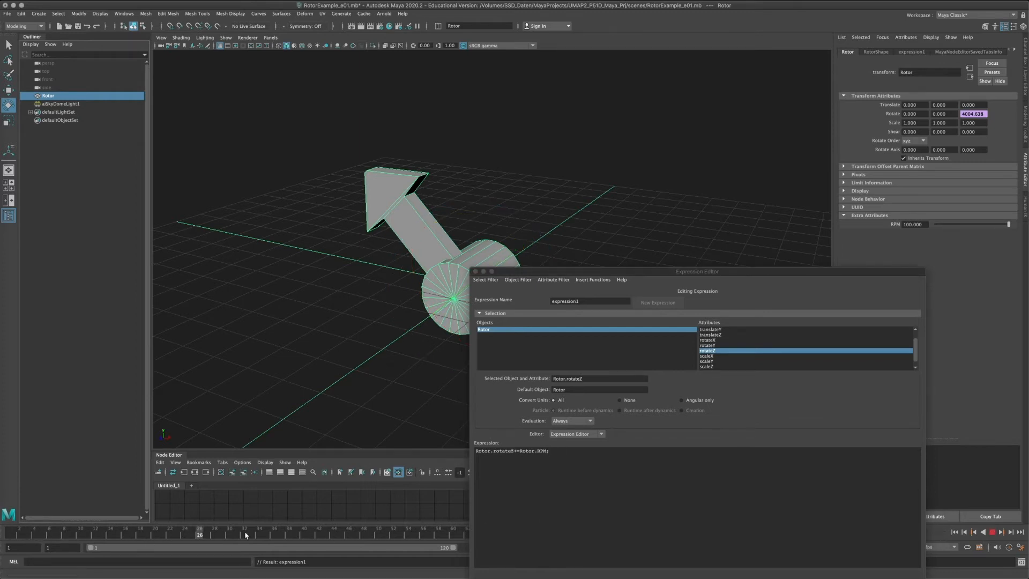
pyautogui.moveTo(246, 534)
pyautogui.mouseDown()
pyautogui.moveTo(92, 535)
pyautogui.moveTo(117, 534)
pyautogui.mouseUp()
pyautogui.hotkey('alt', 'v')
# Step: Add the line if (frame==0) Rotor.rotateZ=0; below the RPM expression and apply the edit
pyautogui.moveTo(691, 271); pyautogui.dragTo(700, 163)
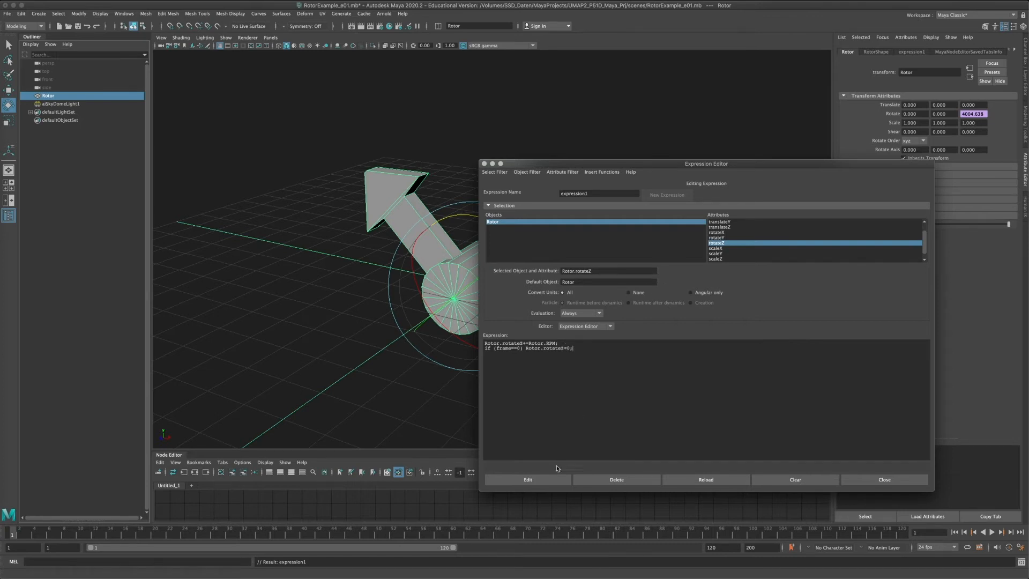
pyautogui.click(550, 482)
# Step: Play back the animation to test the reset condition, stop it and reposition the Expression Editor
pyautogui.click(90, 532)
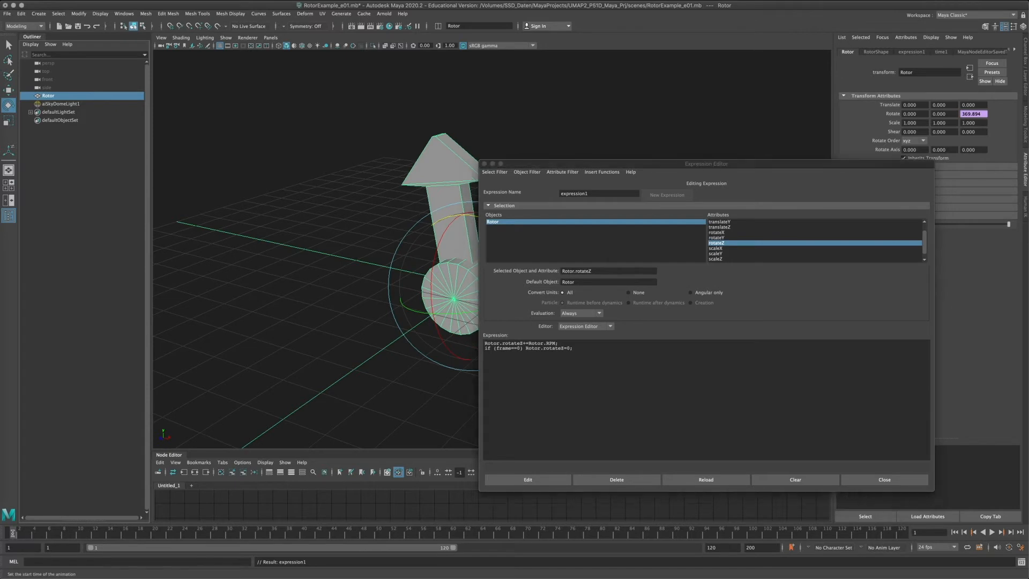
pyautogui.hotkey('alt', 'v')
pyautogui.press('Escape')
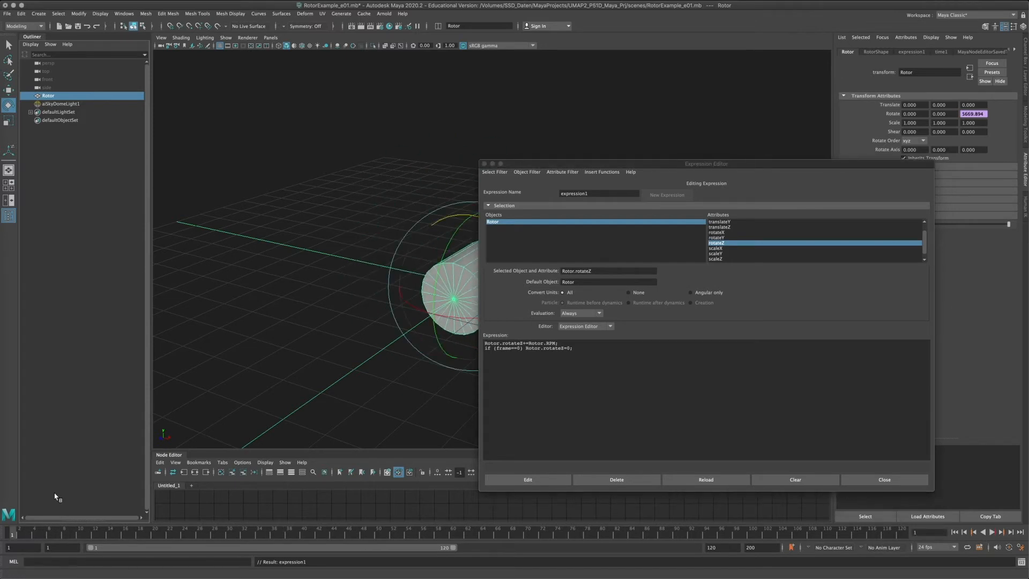
pyautogui.moveTo(541, 164)
pyautogui.mouseDown()
pyautogui.moveTo(538, 215)
pyautogui.moveTo(560, 289)
pyautogui.moveTo(504, 312)
pyautogui.moveTo(529, 483)
pyautogui.moveTo(500, 144)
pyautogui.mouseUp()
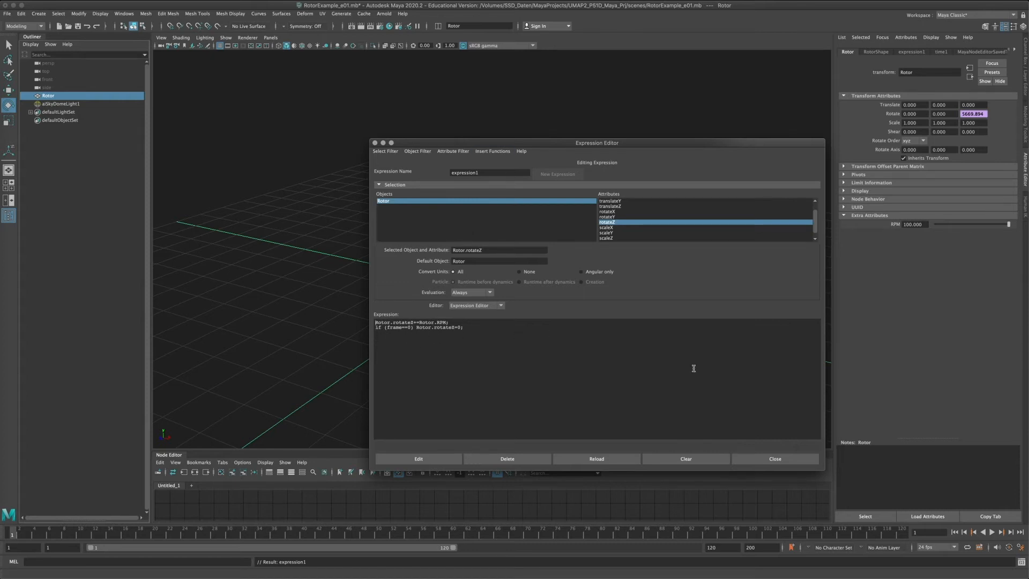
# Step: Set the animation end time and the playback range end to frame 100
pyautogui.doubleClick(751, 550)
pyautogui.write('100')
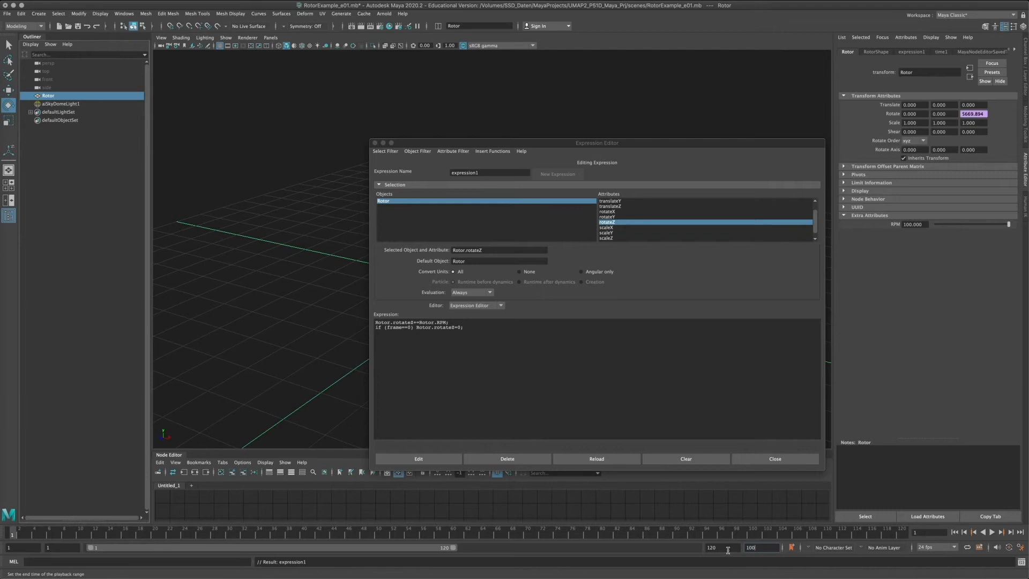
pyautogui.click(727, 550)
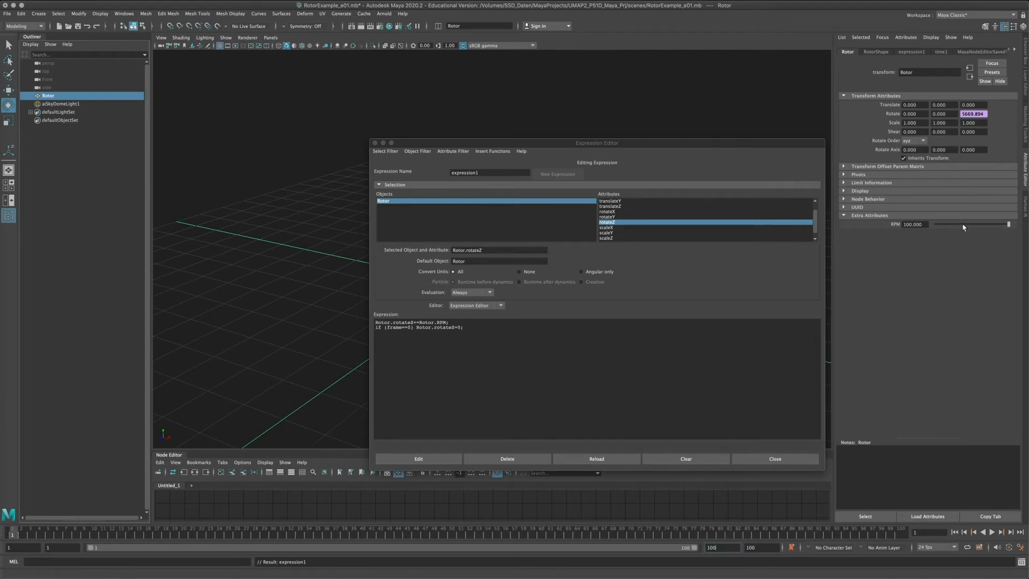
# Step: Move the Expression Editor off the Rotor, set the animation start time to 0 and go to frame 0
pyautogui.moveTo(436, 143); pyautogui.dragTo(686, 258)
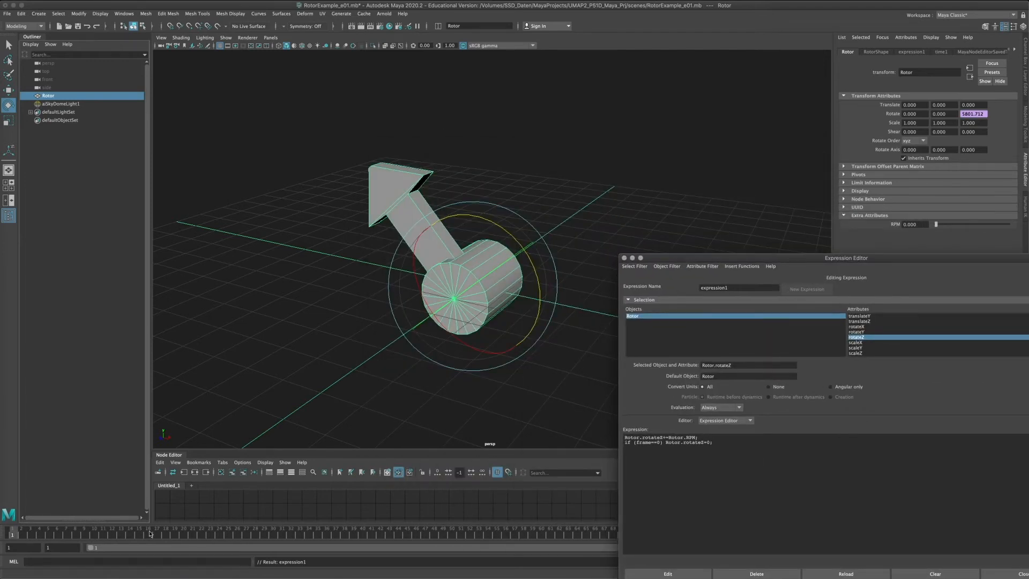
pyautogui.doubleClick(25, 547)
pyautogui.write('0')
pyautogui.press('Return')
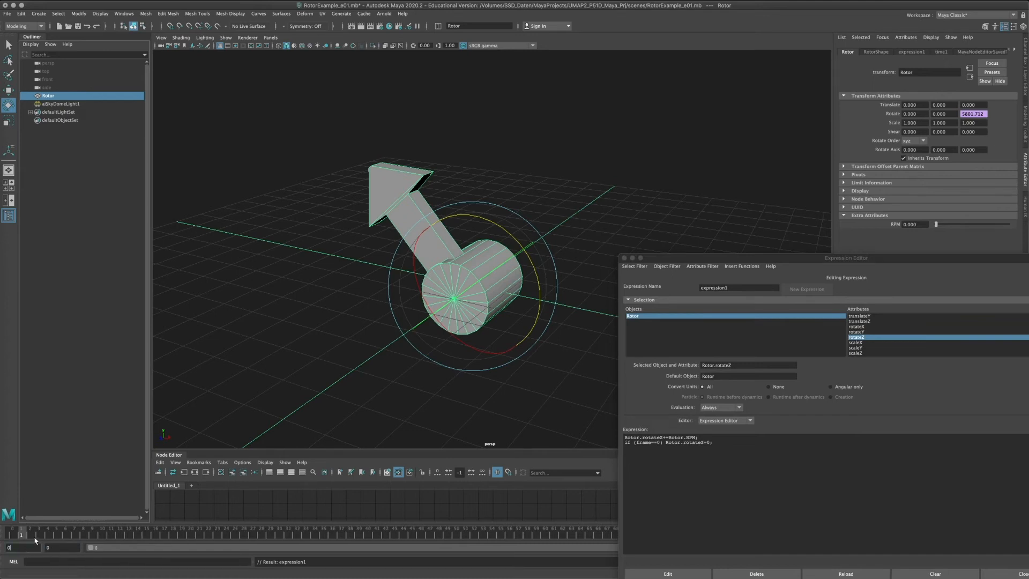
pyautogui.click(13, 534)
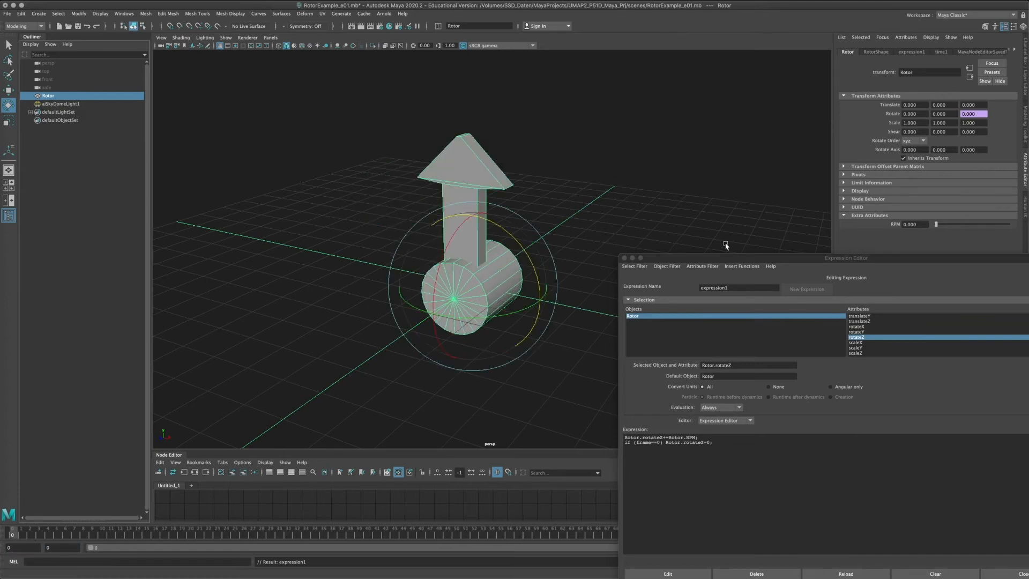
# Step: Start playback with the Expression Editor out of the way and extend the animation end time and playback range end to frame 800
pyautogui.moveTo(729, 257); pyautogui.dragTo(485, 540)
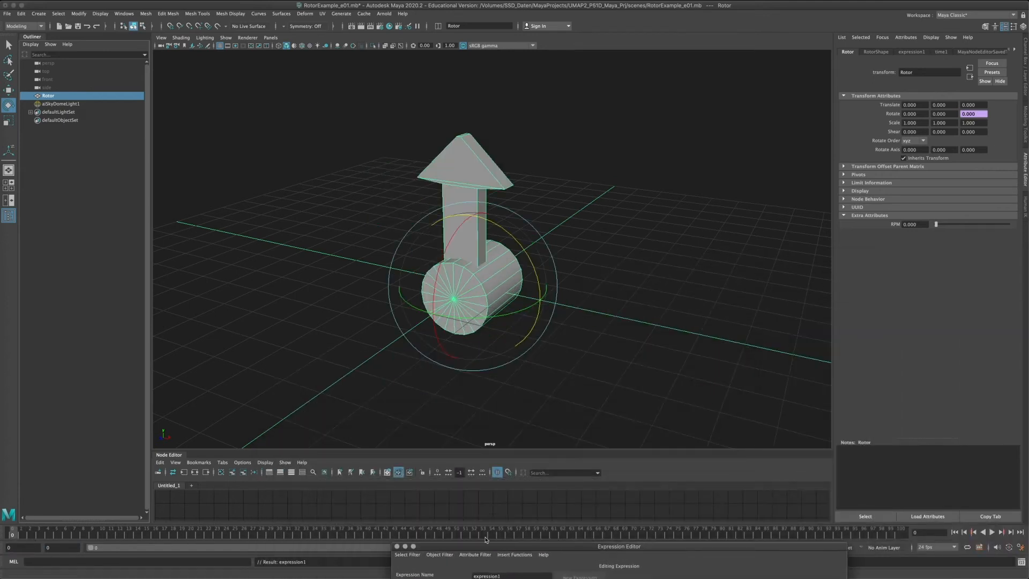
pyautogui.click(991, 532)
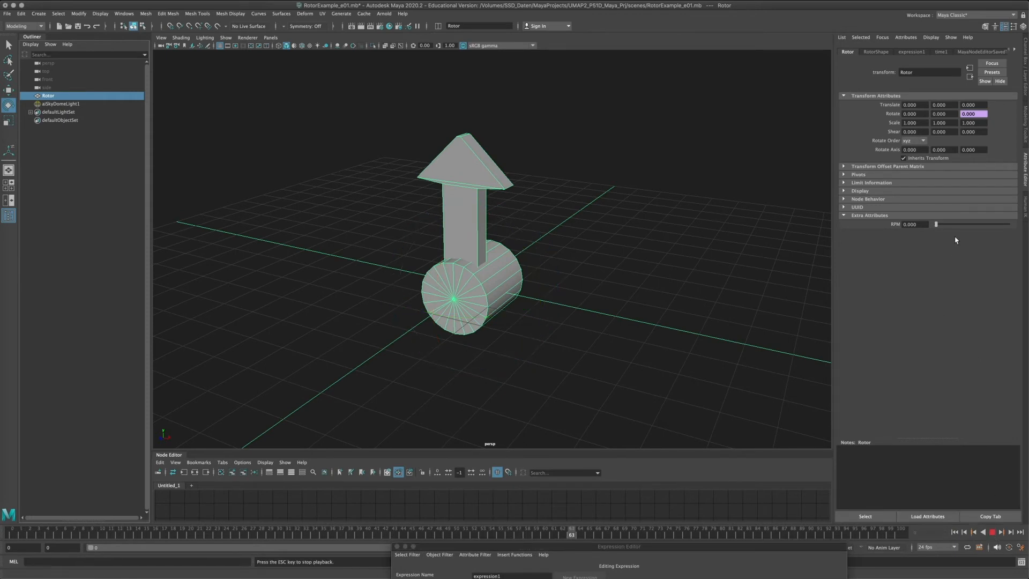
pyautogui.moveTo(750, 546); pyautogui.dragTo(681, 572)
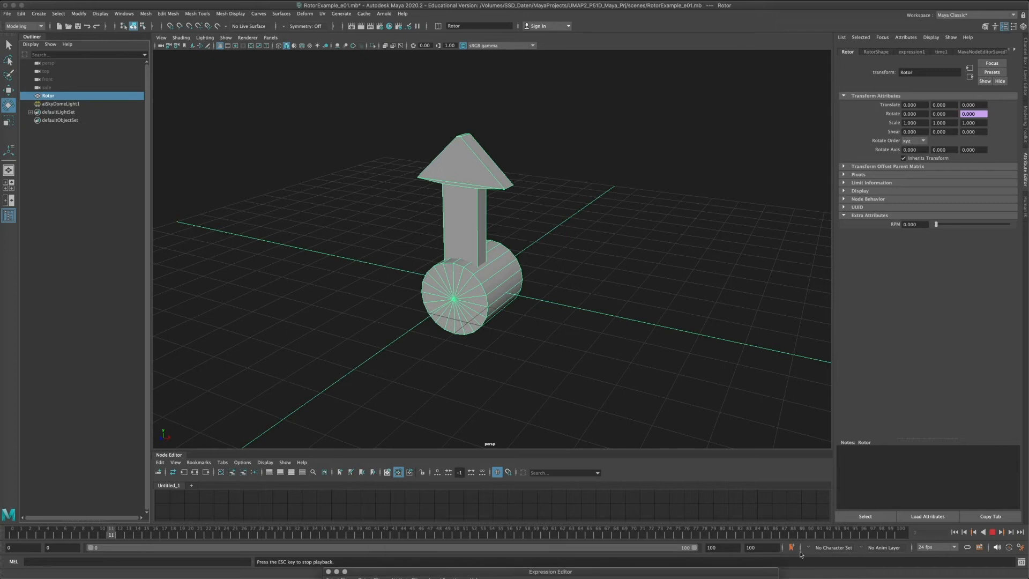
pyautogui.doubleClick(764, 549)
pyautogui.write('800')
pyautogui.doubleClick(724, 547)
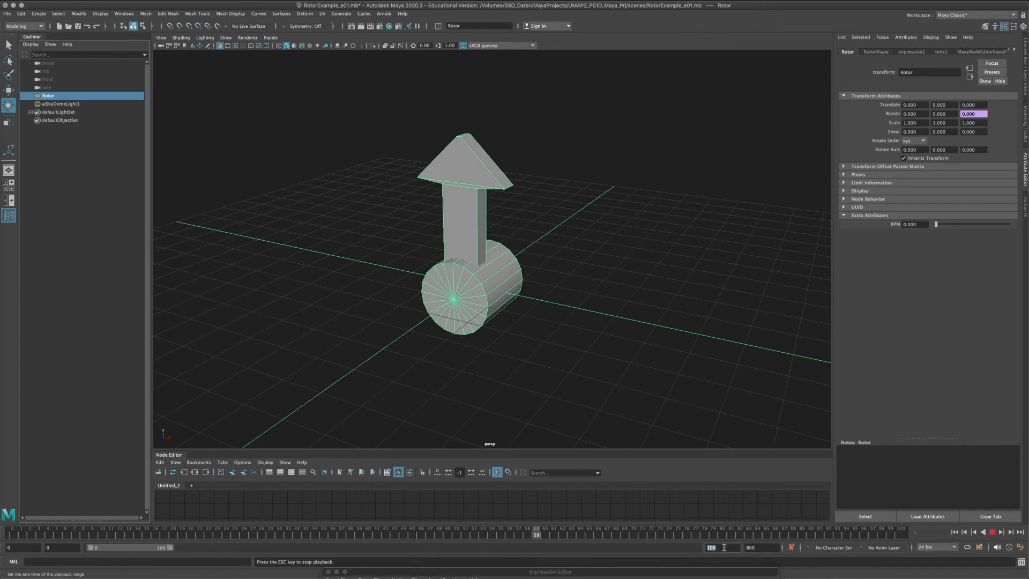
pyautogui.write('800')
pyautogui.press('Return')
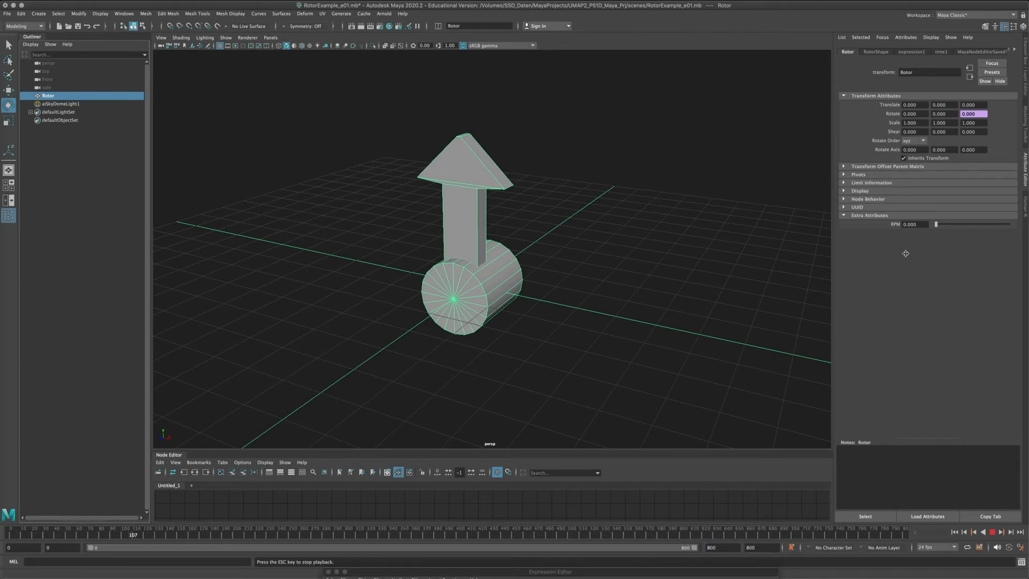
# Step: Vary the Rotor's RPM during playback to test the speed changes, return it to 0, stop playback and examine the accumulated Z rotation
pyautogui.moveTo(935, 224)
pyautogui.mouseDown()
pyautogui.moveTo(1007, 227)
pyautogui.moveTo(930, 227)
pyautogui.mouseUp()
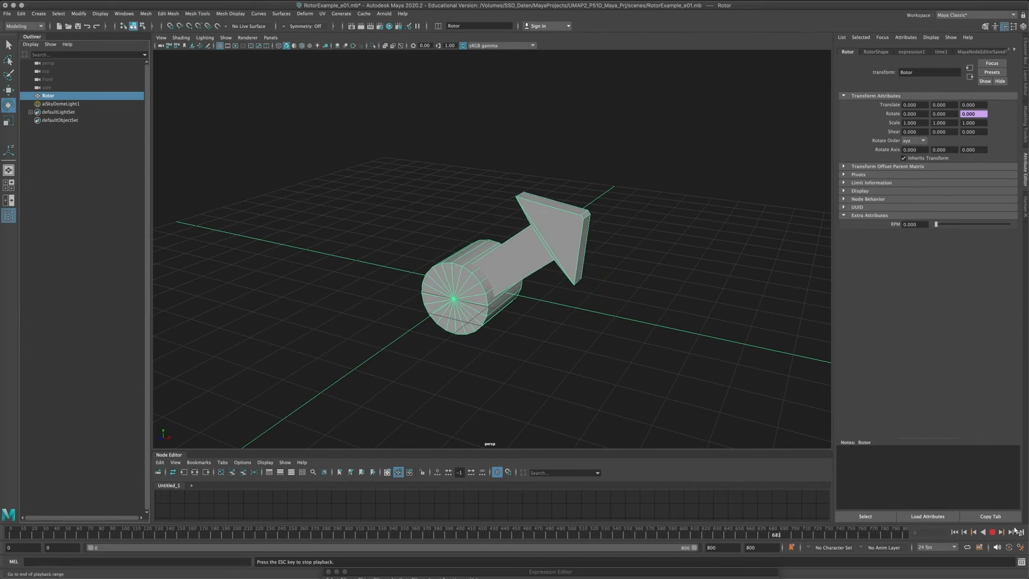
pyautogui.click(992, 531)
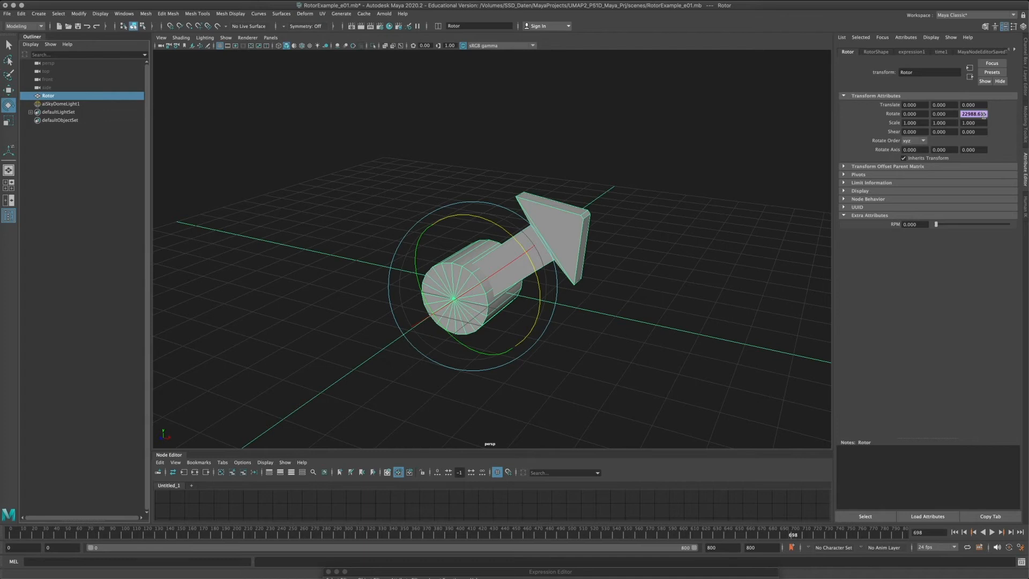
pyautogui.click(986, 113)
# Step: Return to the start of the playback range and save the scene as RotorExample_e01.mb
pyautogui.hotkey('alt', 'shift', 'v')
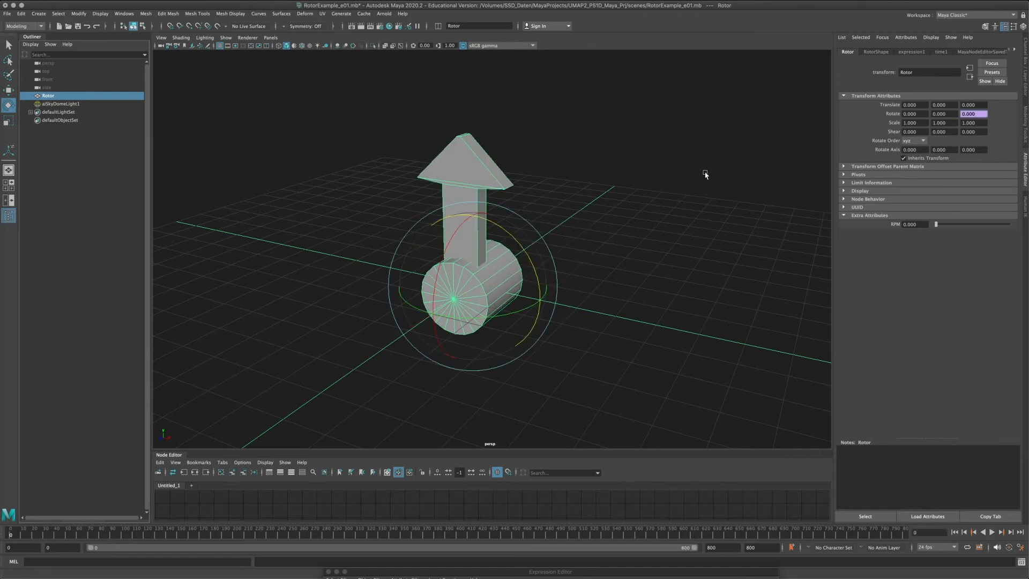
pyautogui.click(7, 13)
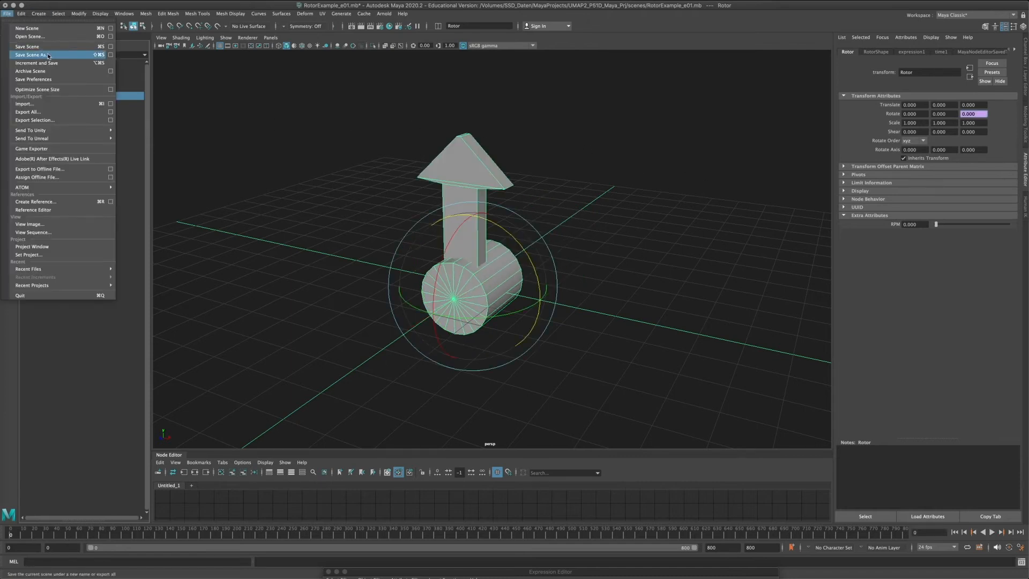
pyautogui.click(32, 55)
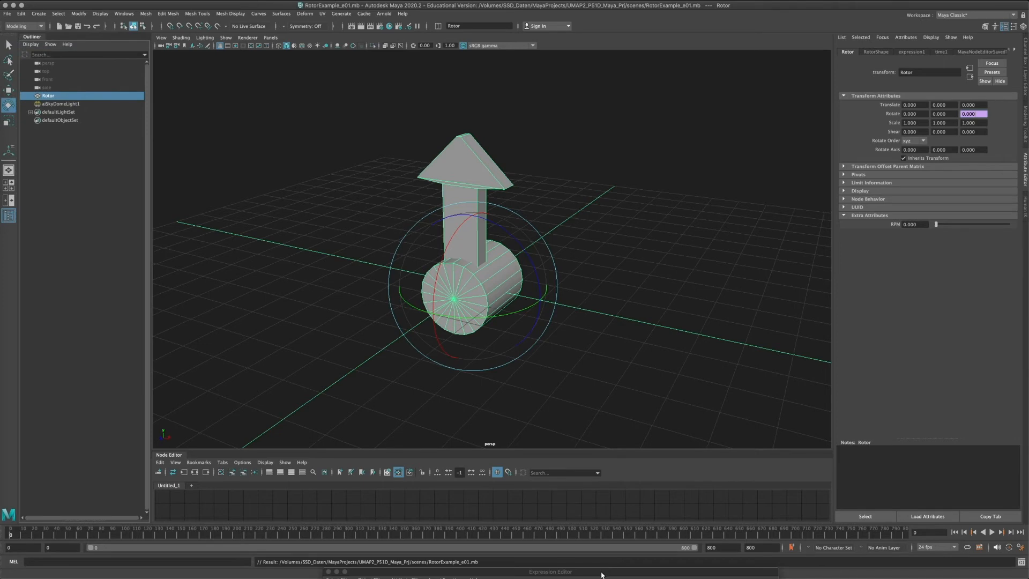
# Step: Bring the Expression Editor back into view, resize it and review the Rotor's RPM expression with its frame 0 reset
pyautogui.moveTo(601, 575); pyautogui.dragTo(749, 175)
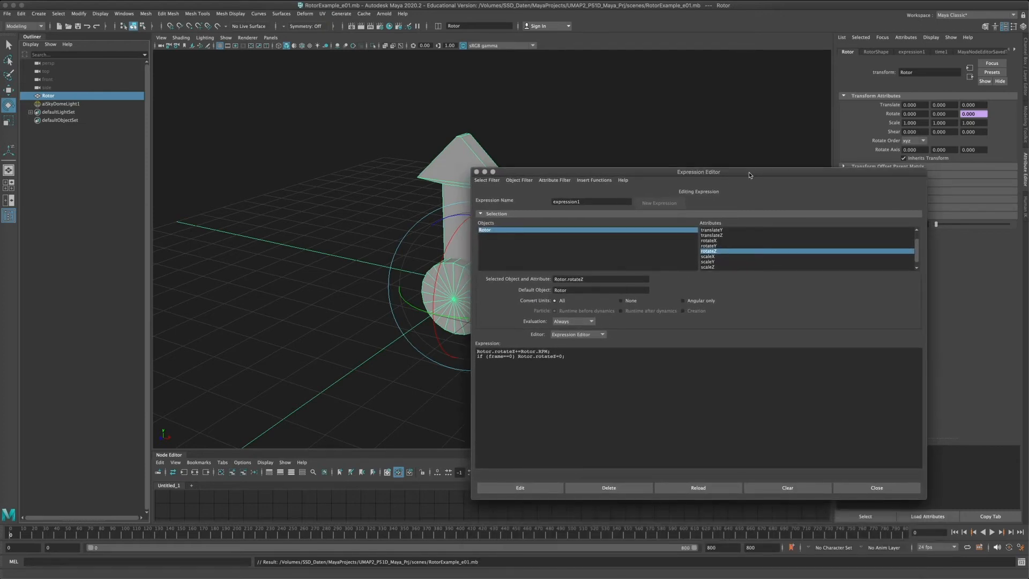
pyautogui.moveTo(749, 176); pyautogui.dragTo(687, 174)
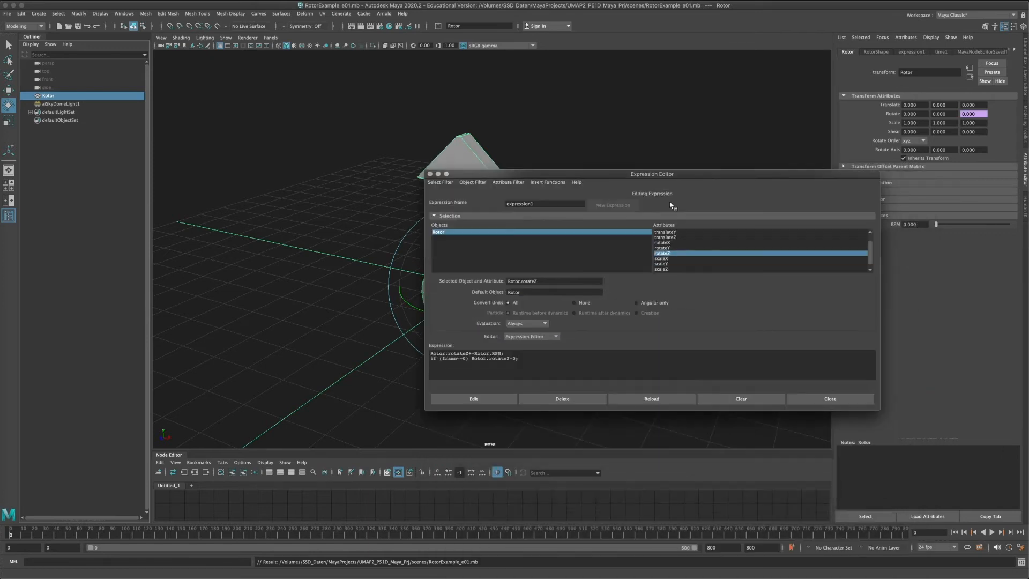
pyautogui.moveTo(879, 410); pyautogui.dragTo(879, 448)
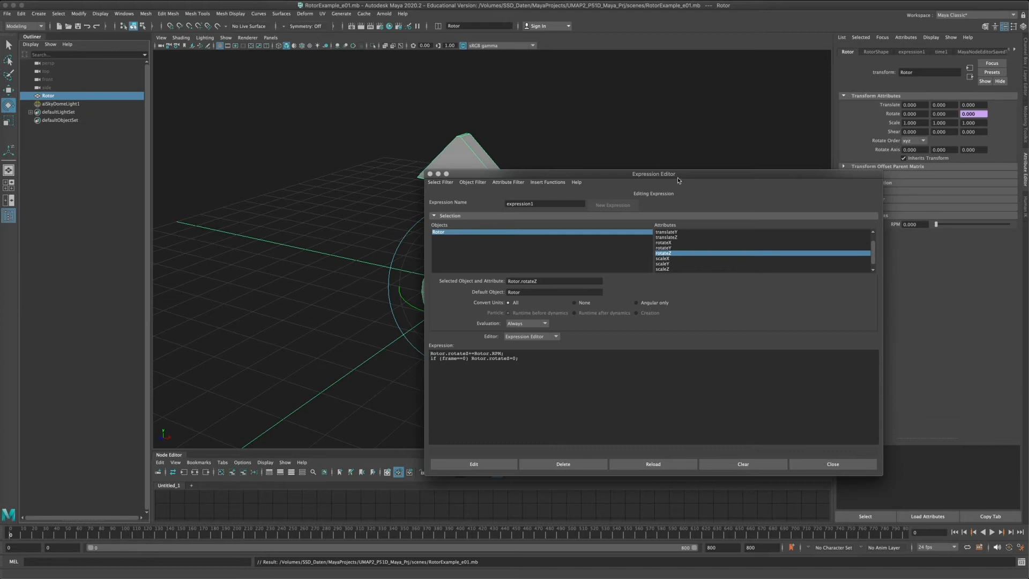
pyautogui.moveTo(677, 175); pyautogui.dragTo(702, 235)
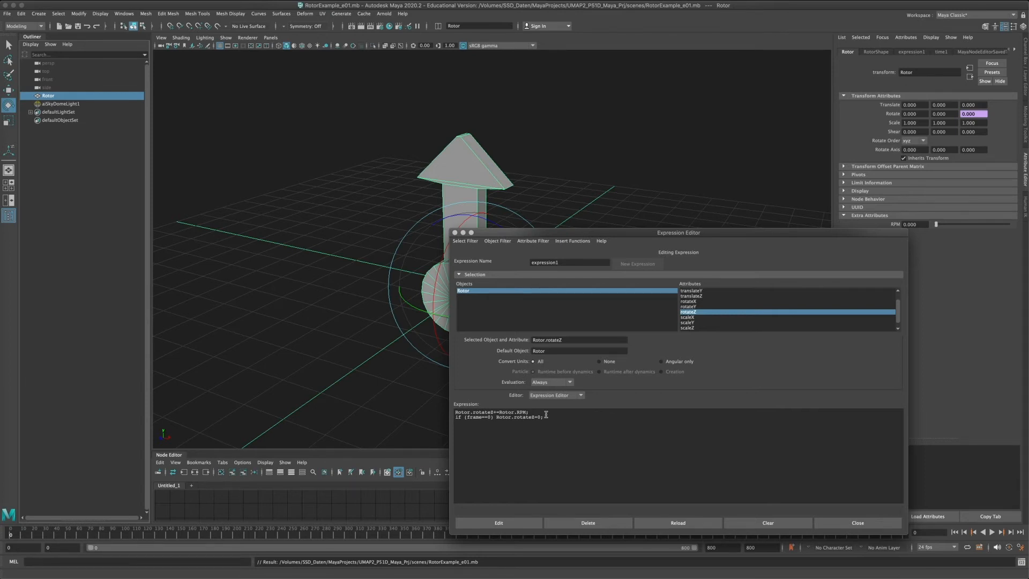
pyautogui.moveTo(836, 237); pyautogui.dragTo(811, 237)
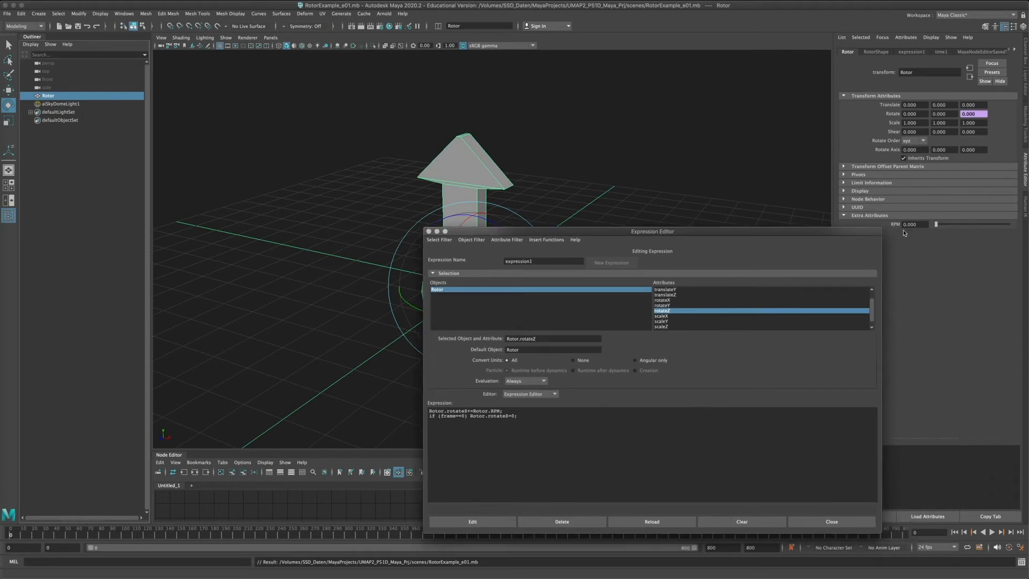
# Step: Set the Rotor's RPM to 1 and move the Expression Editor away from the model
pyautogui.click(916, 224)
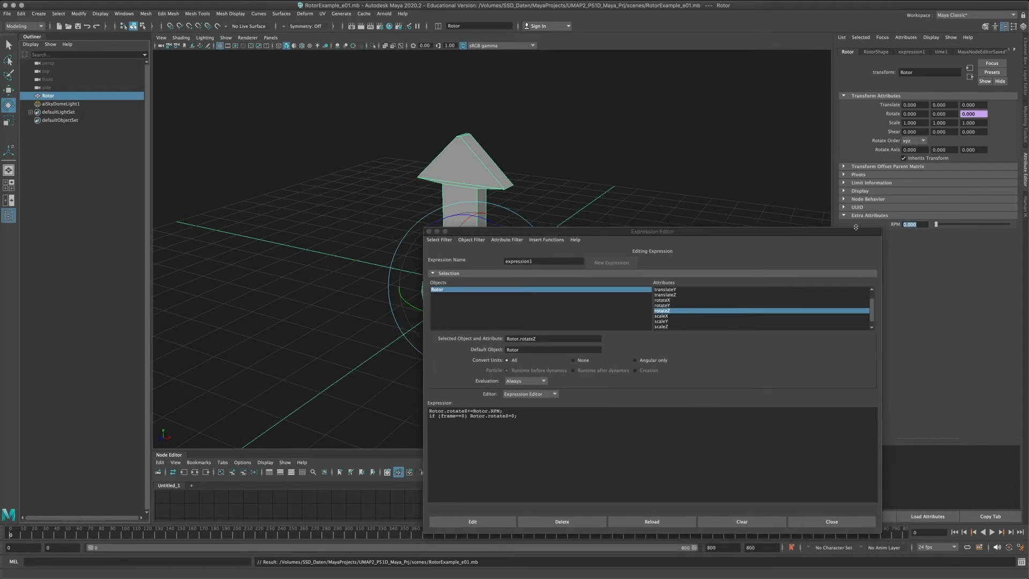
pyautogui.write('1')
pyautogui.press('Return')
pyautogui.moveTo(642, 235); pyautogui.dragTo(668, 546)
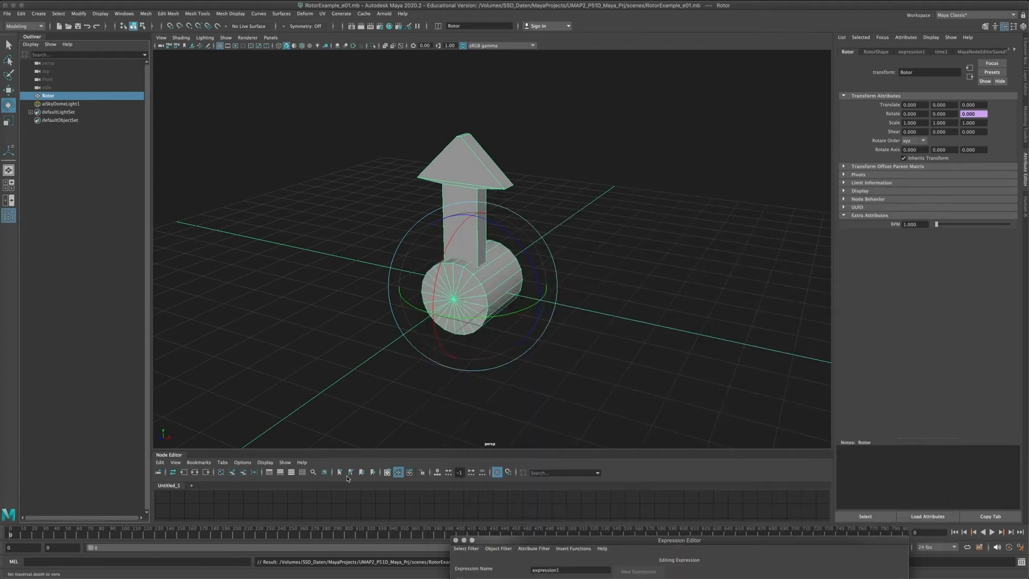
# Step: Step forward frame by frame to frame 15 to examine how Rotate Z increases with RPM at 1
pyautogui.click(1002, 536)
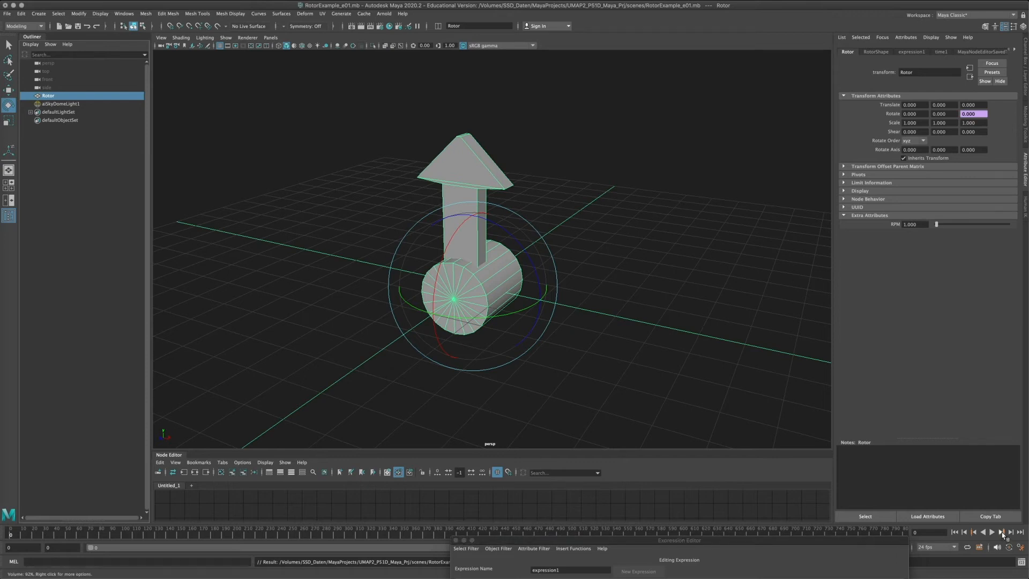
pyautogui.click(1010, 532)
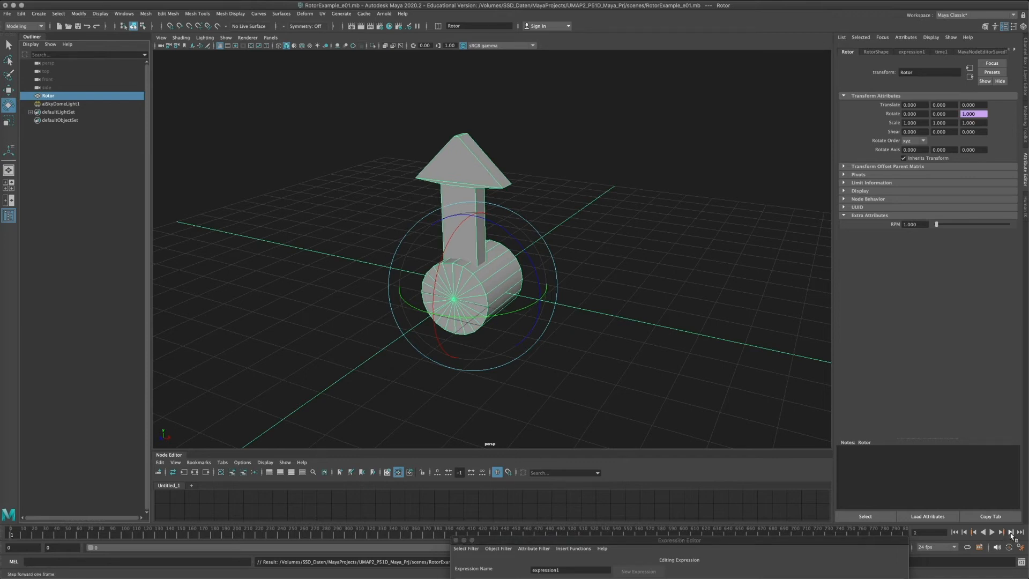
pyautogui.click(1011, 532)
pyautogui.click(1010, 532)
pyautogui.click(1011, 532)
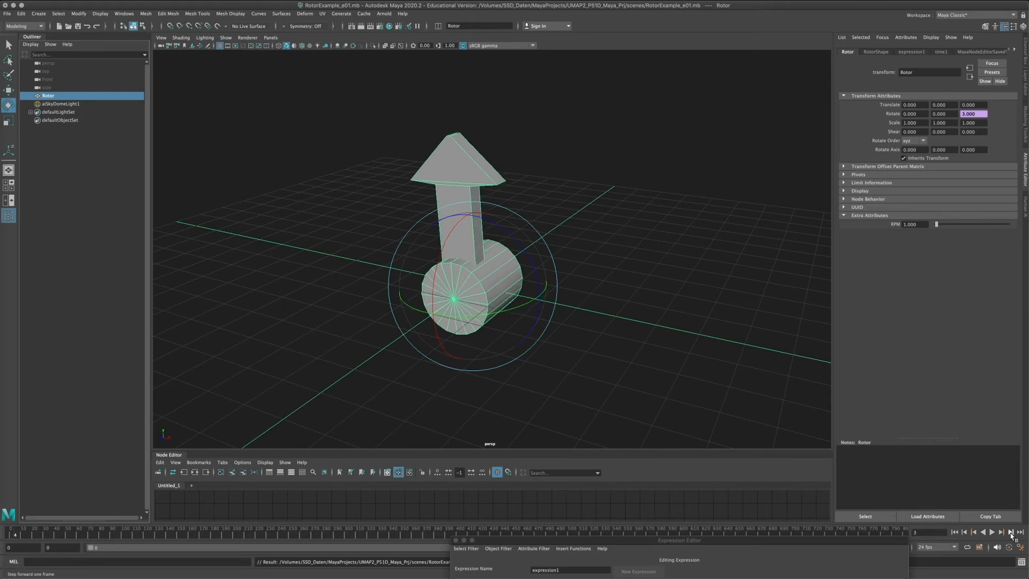
pyautogui.click(1010, 532)
pyautogui.click(1010, 532)
pyautogui.click(1010, 532)
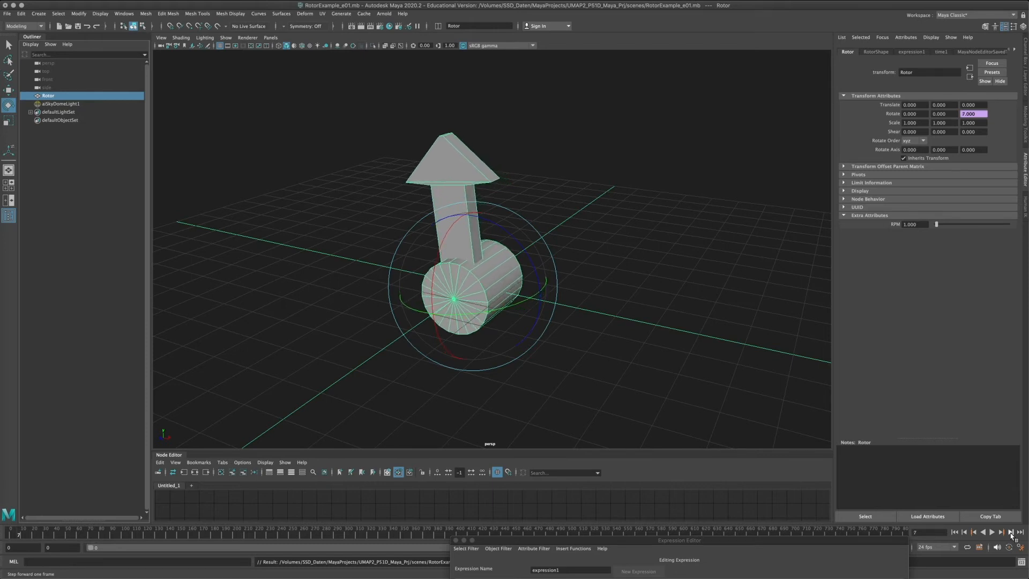
pyautogui.click(1010, 532)
pyautogui.click(1010, 532)
pyautogui.click(1011, 532)
pyautogui.click(1010, 532)
pyautogui.click(1010, 532)
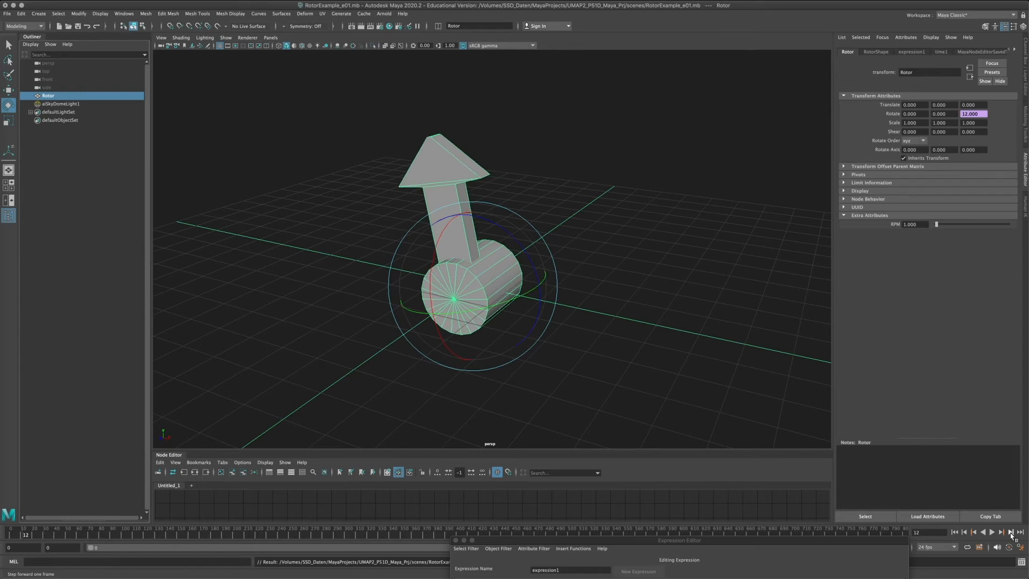
pyautogui.click(1010, 532)
pyautogui.click(1011, 532)
pyautogui.click(1011, 532)
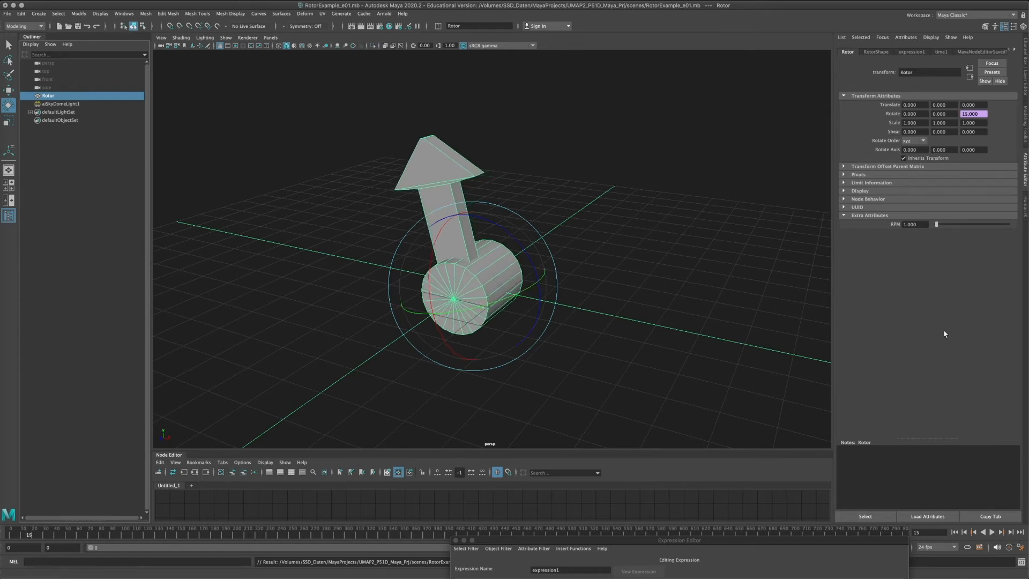
# Step: Set the Rotor's RPM to 4 and return the animation to frame 0
pyautogui.doubleClick(919, 225)
pyautogui.write('4')
pyautogui.press('Return')
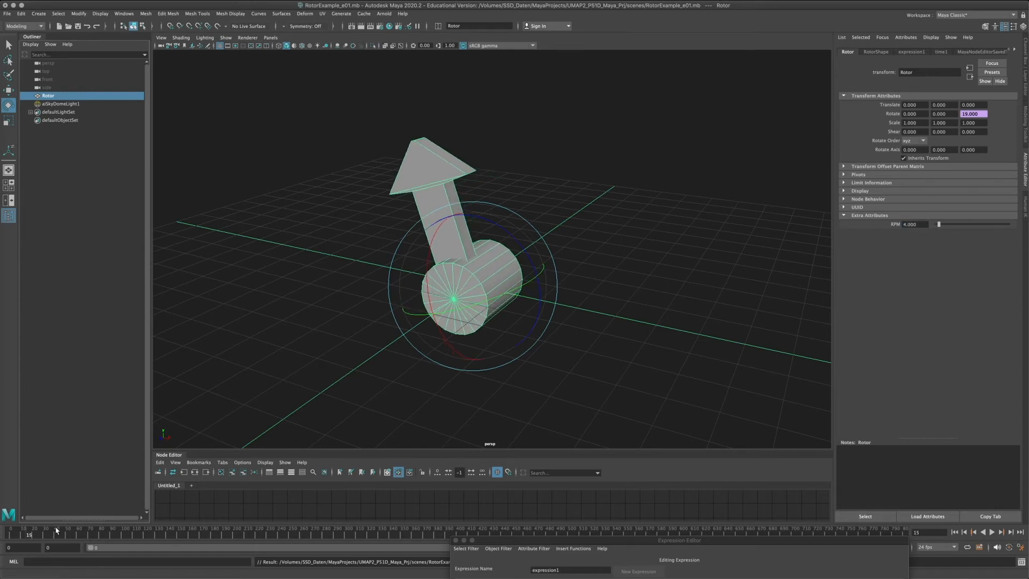
pyautogui.hotkey('alt', 'v')
pyautogui.hotkey('alt', 'v')
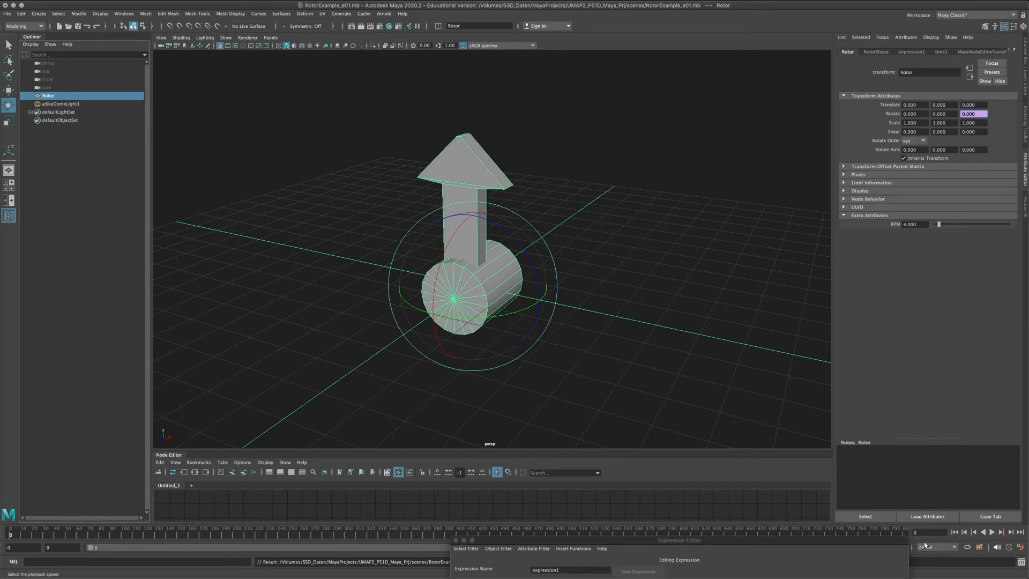
# Step: Step forward frame by frame to frame 14 to examine how Rotate Z increases with RPM at 4
pyautogui.click(1010, 532)
pyautogui.click(1011, 532)
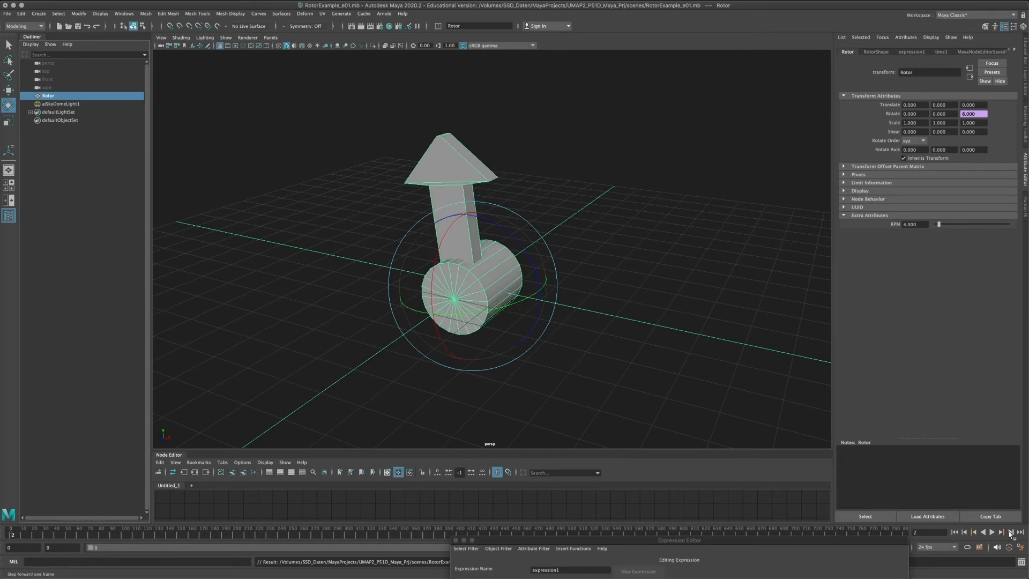
pyautogui.click(1010, 532)
pyautogui.click(1011, 532)
pyautogui.click(1010, 532)
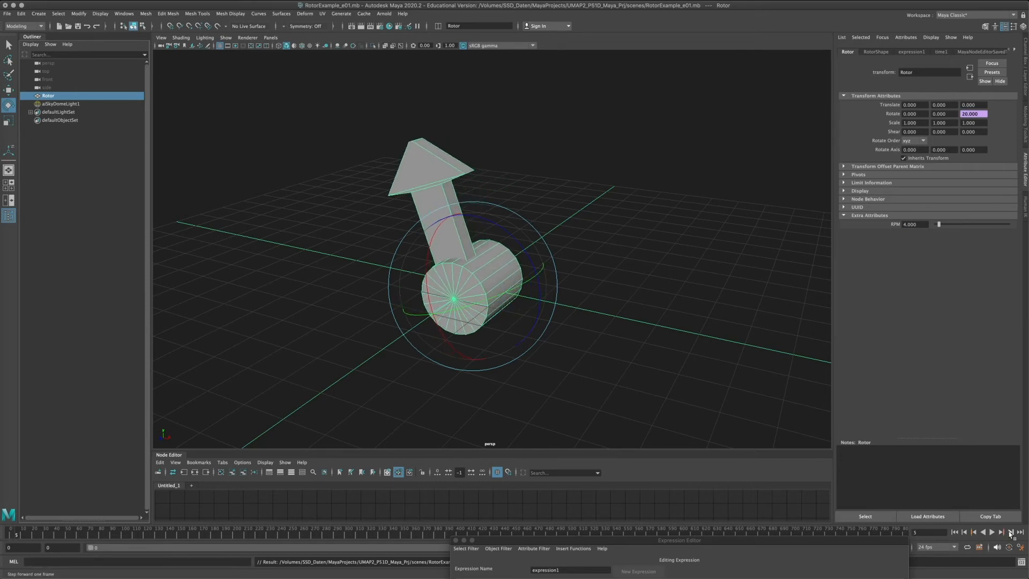
pyautogui.click(1010, 532)
pyautogui.click(1010, 532)
pyautogui.click(1011, 532)
pyautogui.click(1010, 532)
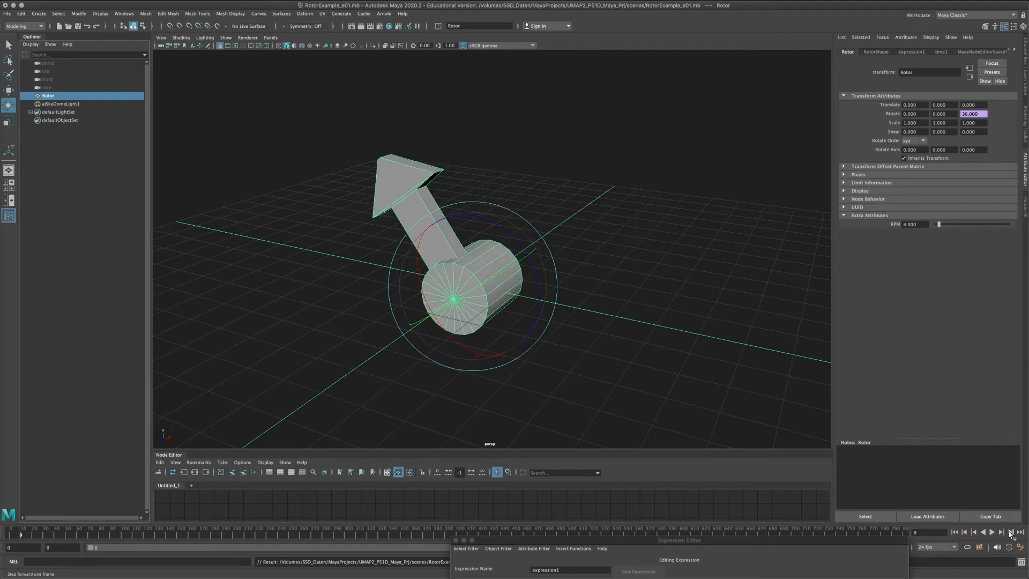
pyautogui.click(1010, 531)
pyautogui.click(1010, 532)
pyautogui.click(1011, 532)
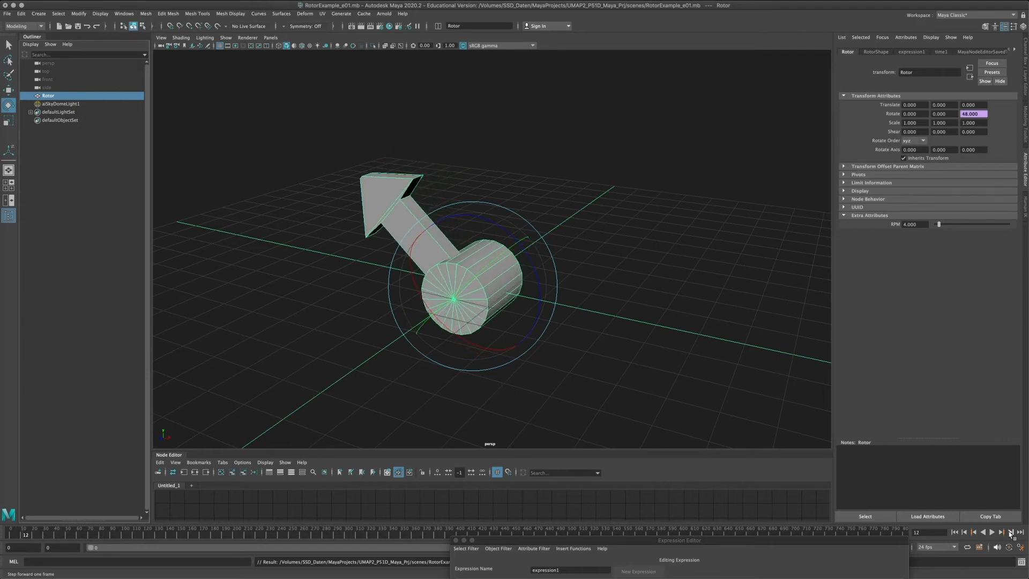
pyautogui.click(1010, 532)
pyautogui.click(1010, 532)
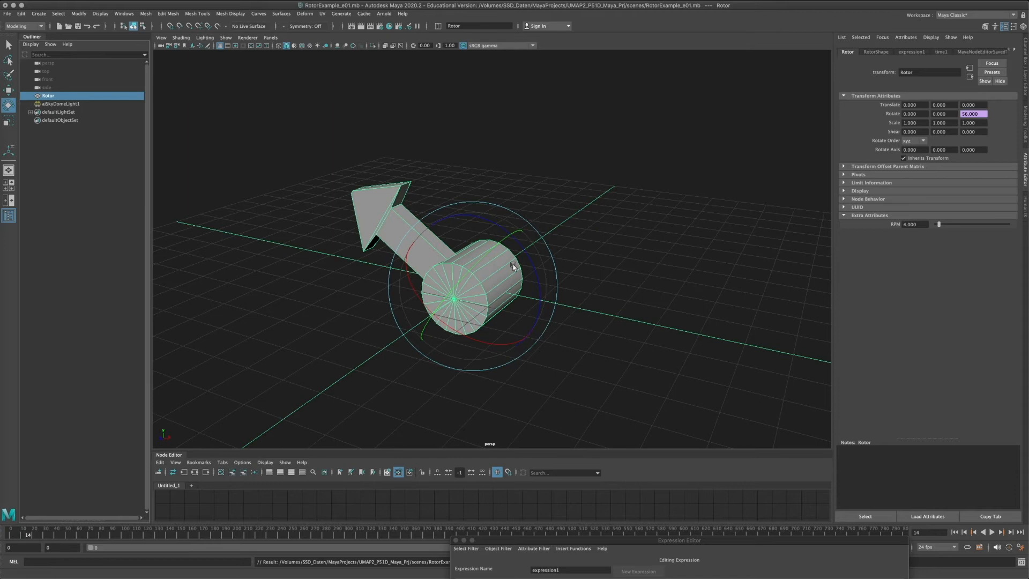
# Step: Save the scene and play the animation from the start with RPM at 4
pyautogui.click(7, 13)
pyautogui.click(33, 50)
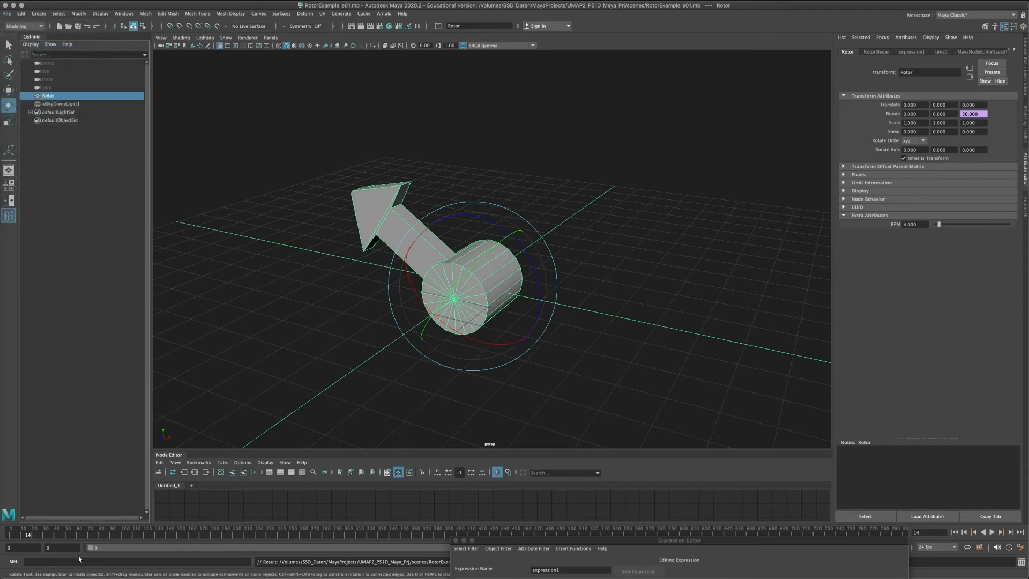
pyautogui.click(955, 532)
pyautogui.click(991, 532)
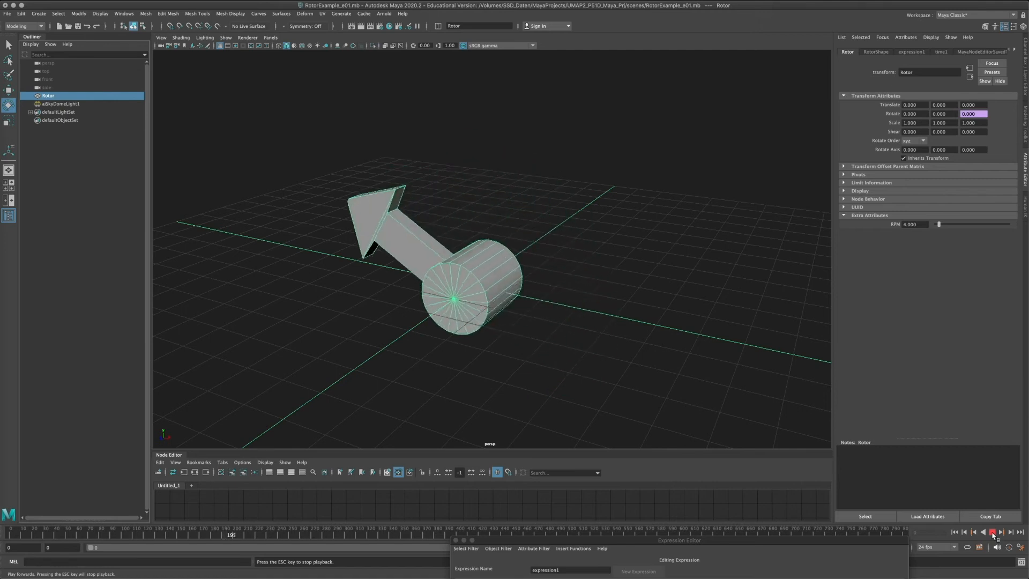
# Step: Stop playback, return to frame 0, and step forward to frame 6 to examine how Rotate Z increases
pyautogui.click(992, 532)
pyautogui.moveTo(55, 531); pyautogui.dragTo(10, 530)
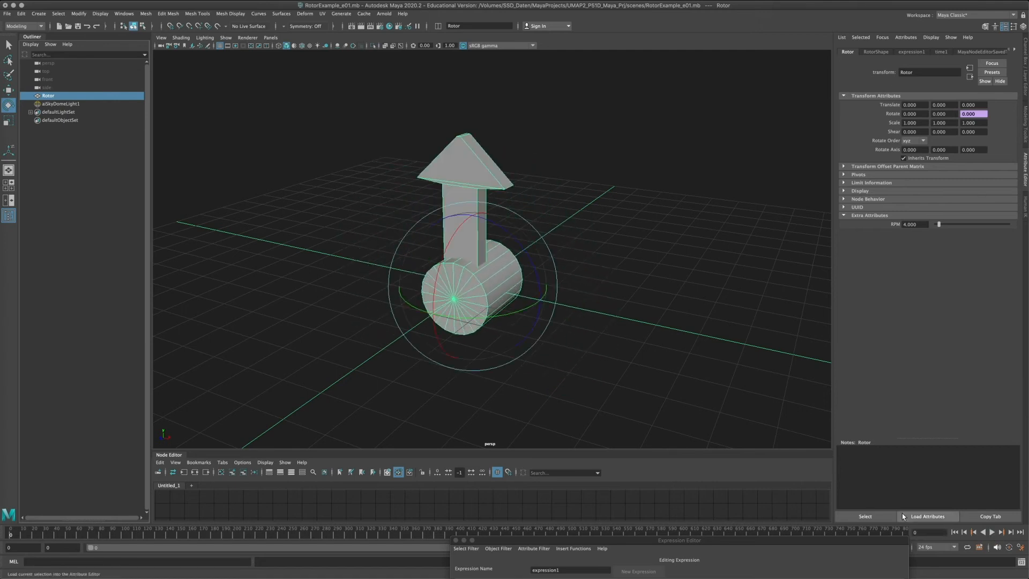
pyautogui.click(1010, 532)
pyautogui.click(1010, 532)
pyautogui.click(1010, 532)
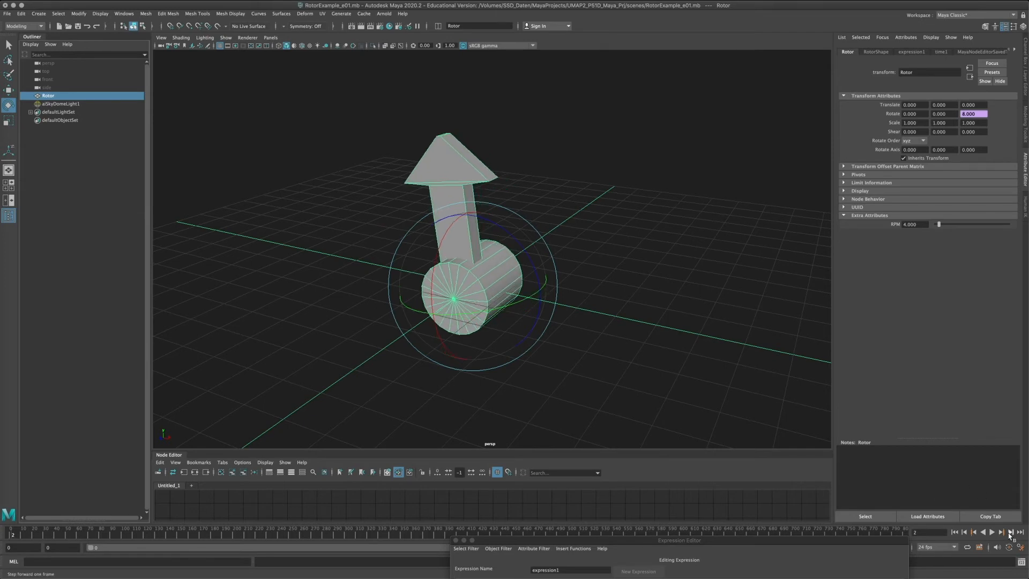
pyautogui.click(1010, 532)
pyautogui.click(1010, 532)
pyautogui.click(1010, 532)
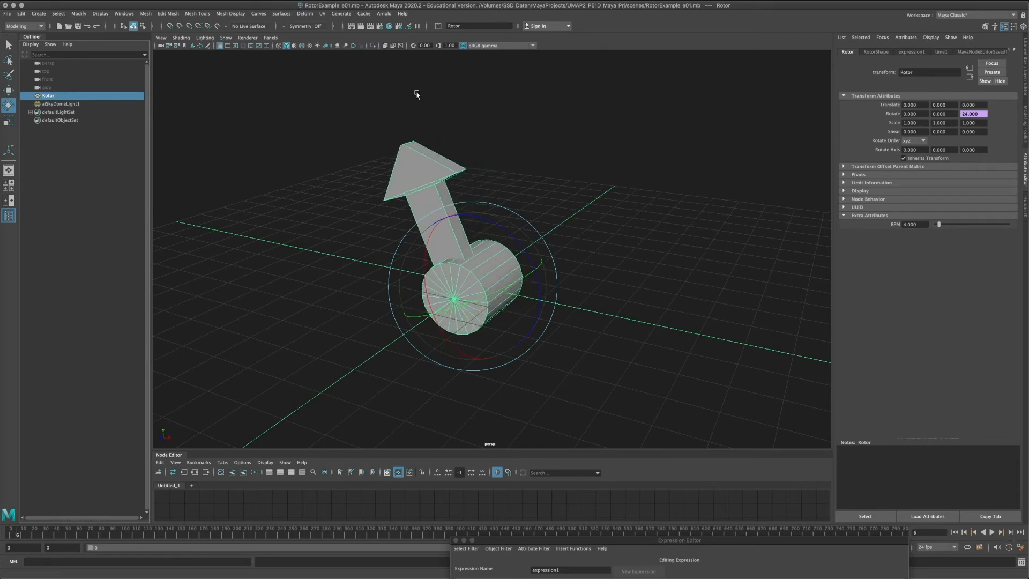
# Step: Open the Arnold render settings to check the motion blur options, and render frame 6 in the Arnold RenderView
pyautogui.click(380, 26)
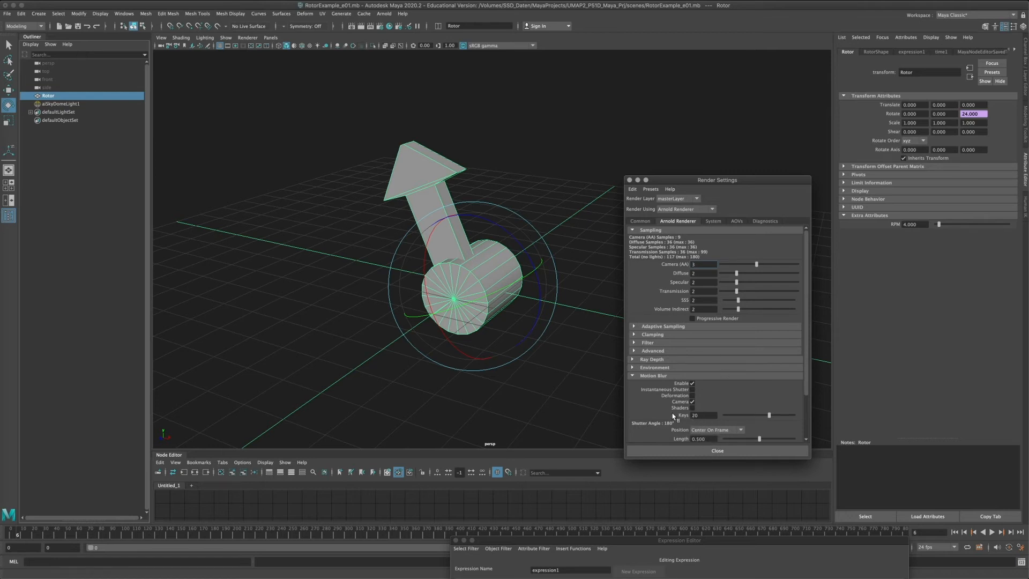
pyautogui.moveTo(691, 186); pyautogui.dragTo(813, 88)
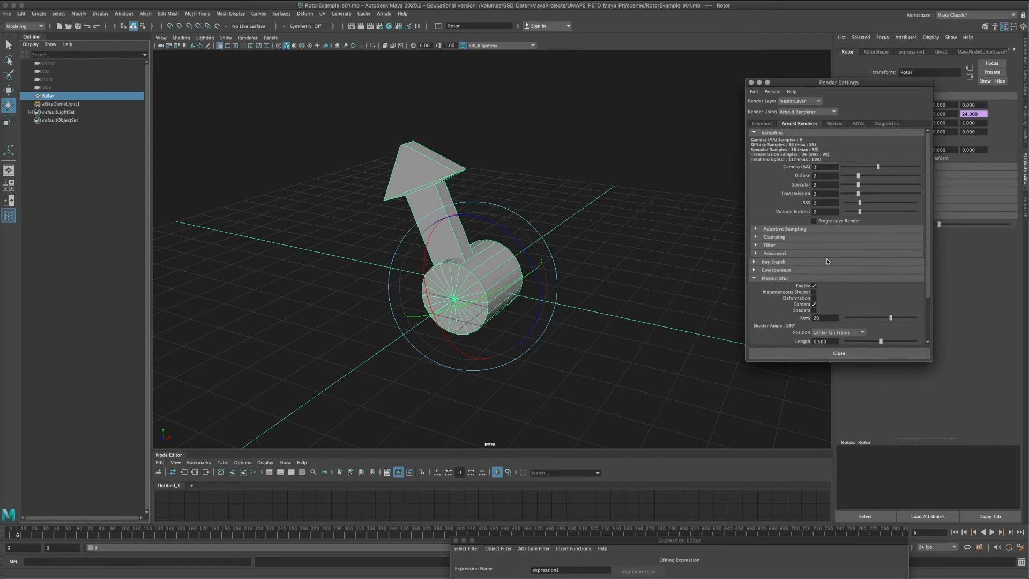
pyautogui.click(384, 13)
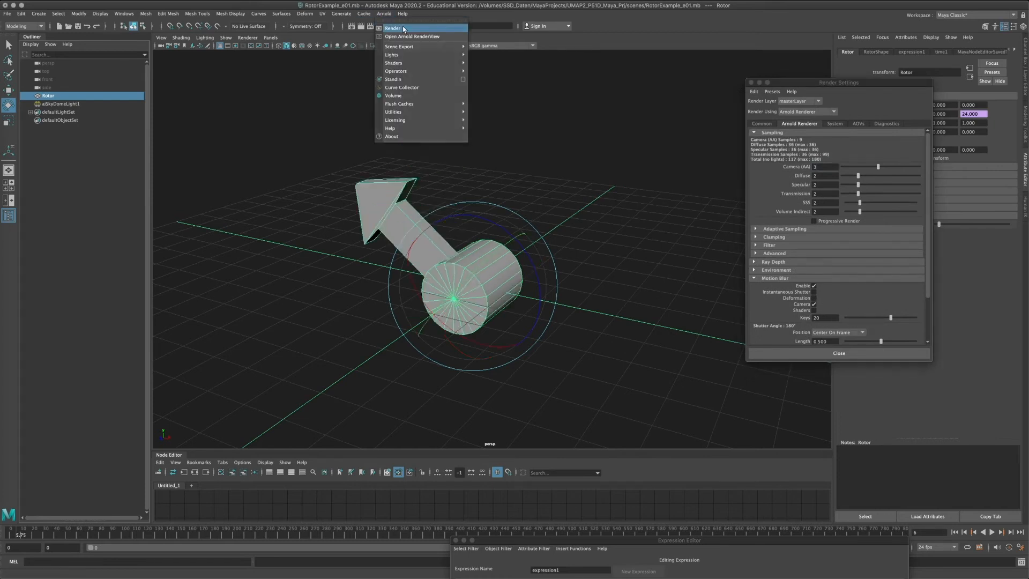
pyautogui.click(404, 28)
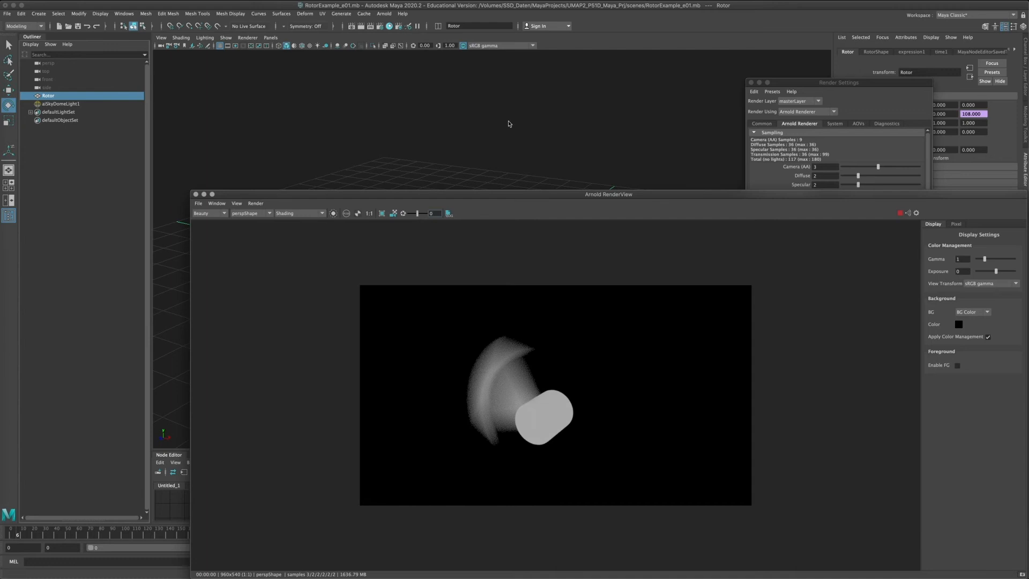
pyautogui.moveTo(491, 195); pyautogui.dragTo(718, 131)
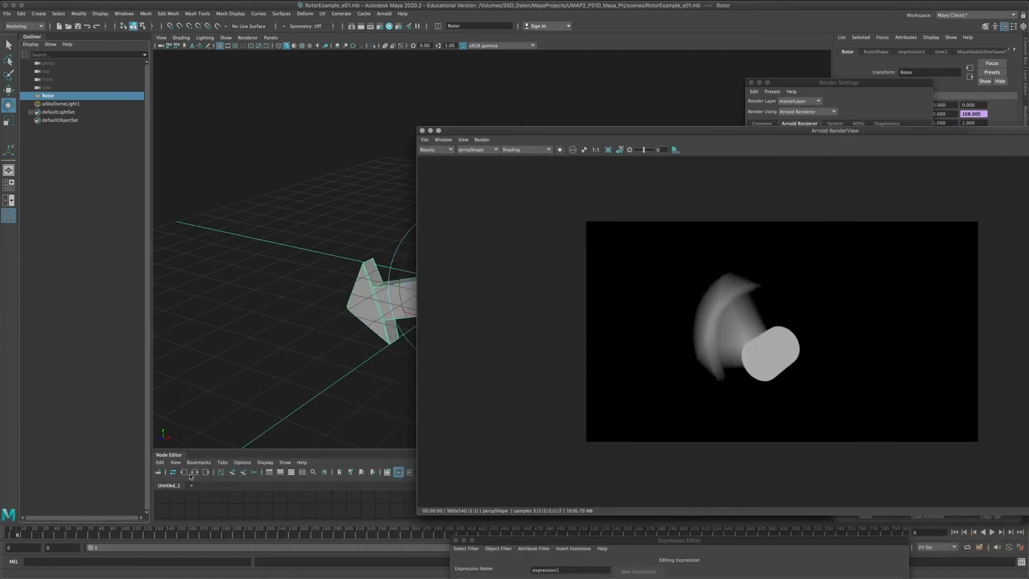
# Step: Go to frames 10 and 15 to examine the Rotor's motion blur in the Arnold RenderView
pyautogui.click(24, 533)
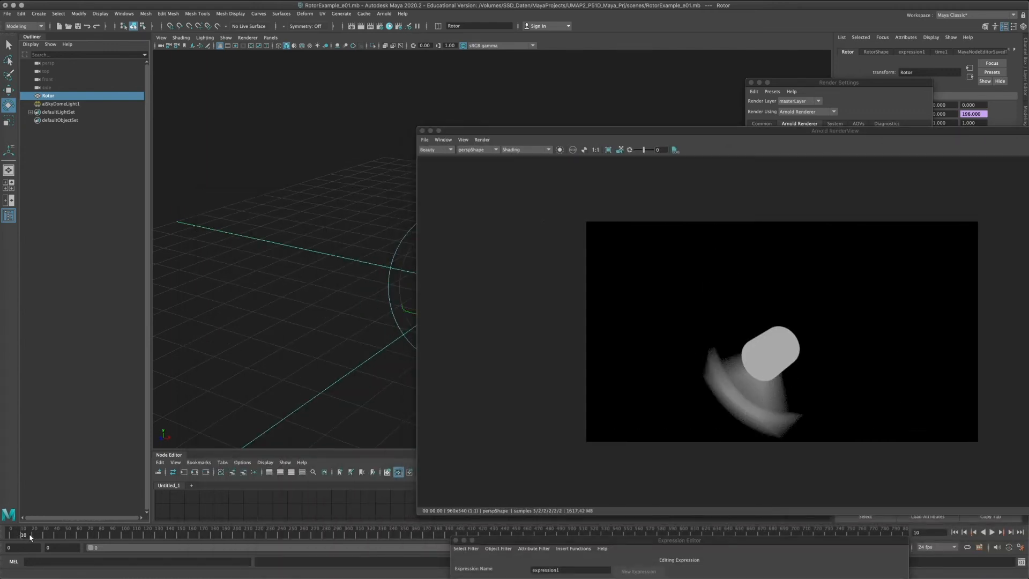
pyautogui.click(29, 534)
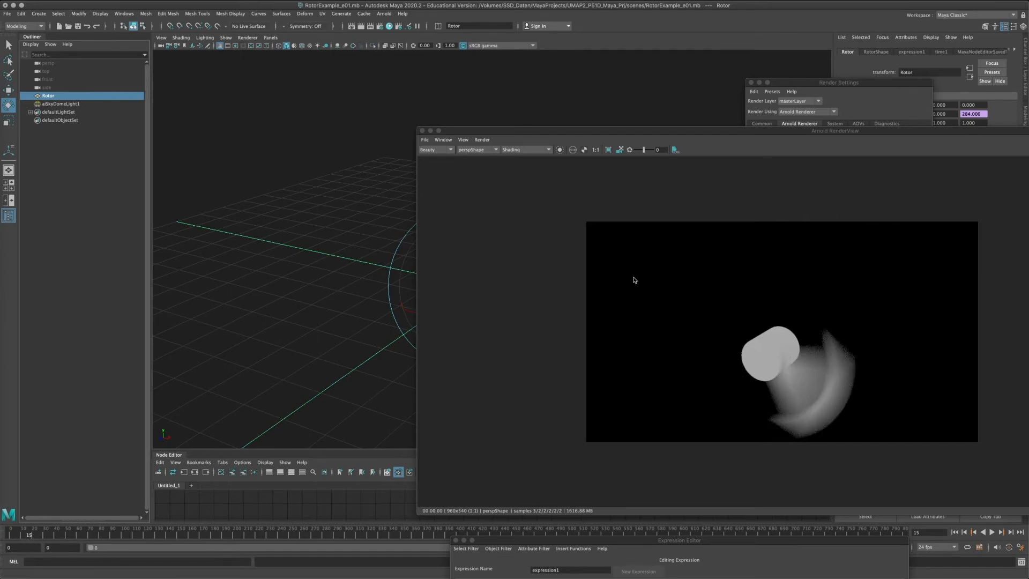
pyautogui.moveTo(865, 137); pyautogui.dragTo(544, 115)
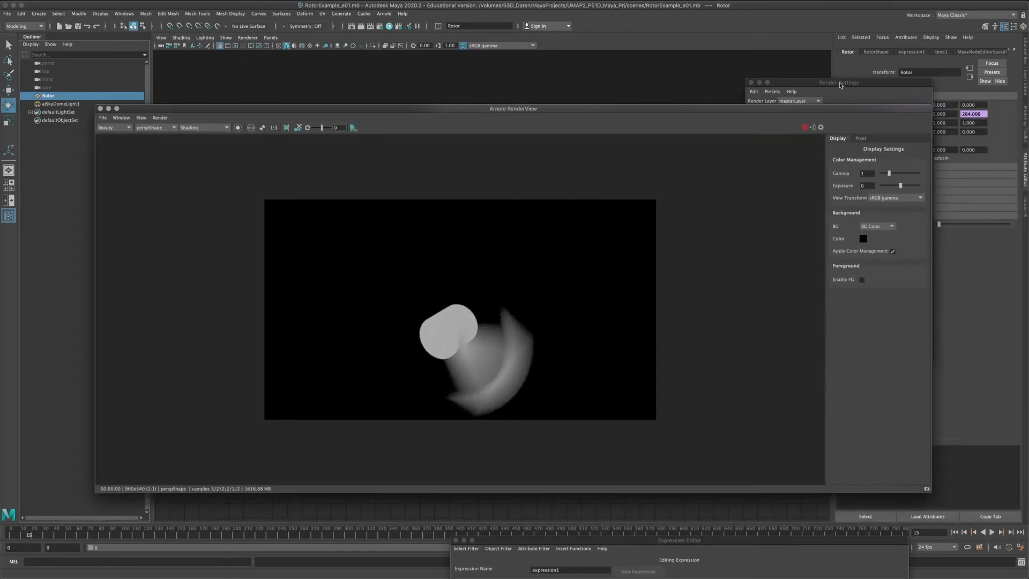
# Step: Save the scene and set the Arnold motion blur keys to 100 to render the Rotor with more samples
pyautogui.click(10, 15)
pyautogui.click(28, 45)
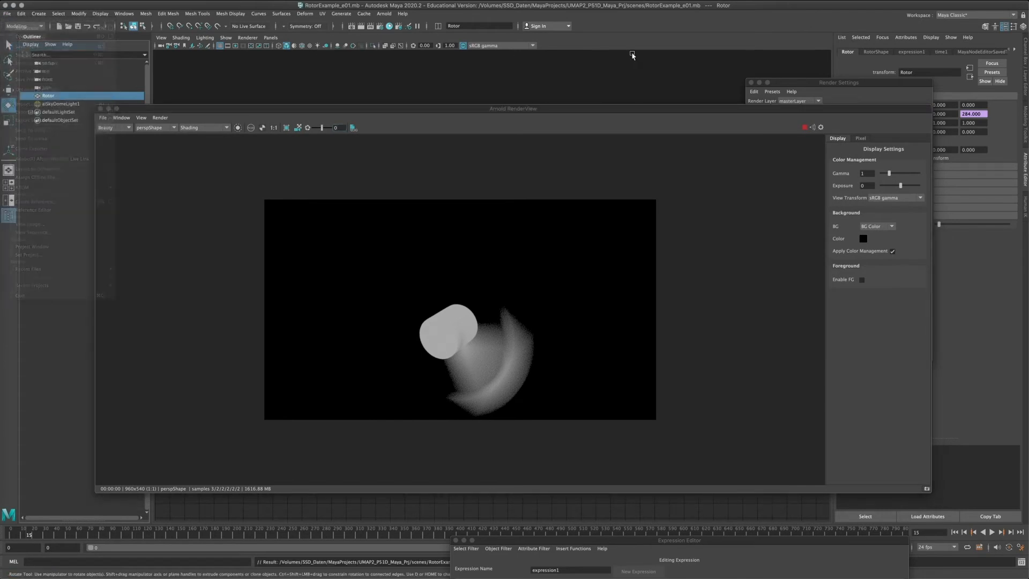
pyautogui.click(777, 83)
pyautogui.click(827, 317)
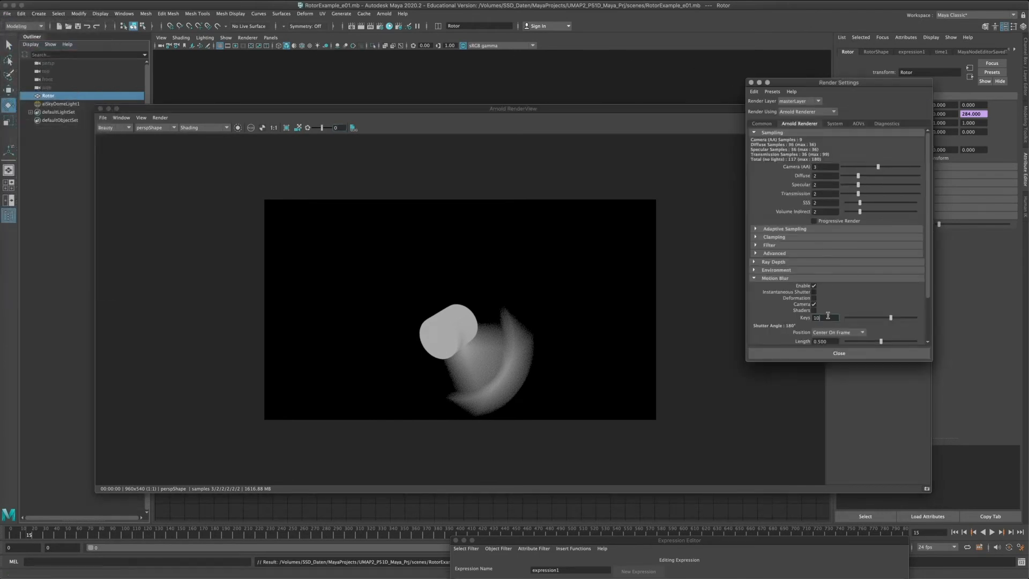
pyautogui.press('Return')
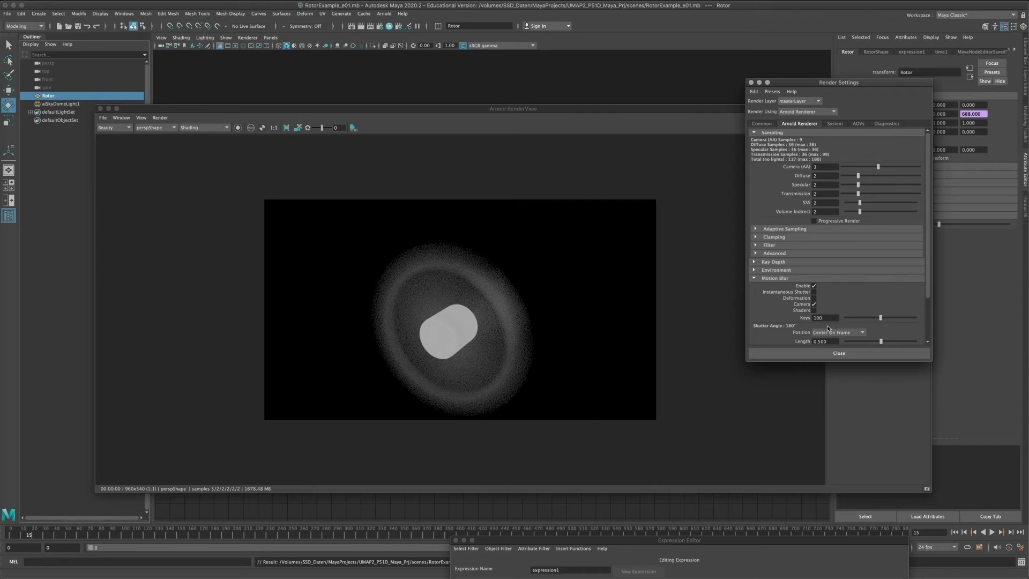
pyautogui.moveTo(871, 83); pyautogui.dragTo(785, 129)
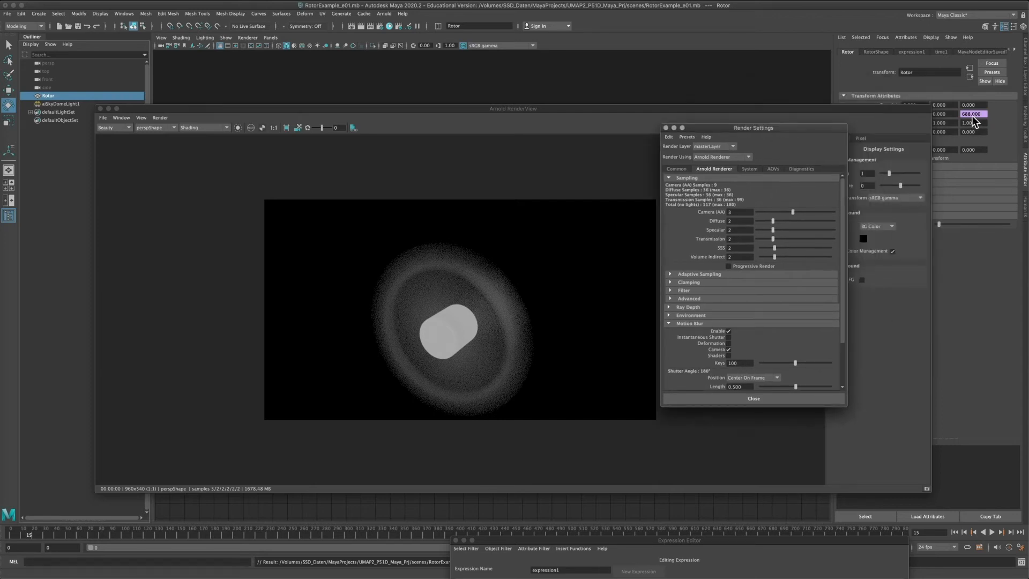
# Step: Bring up the Expression Editor, close the Arnold RenderView, and return the animation to frame 0
pyautogui.click(753, 398)
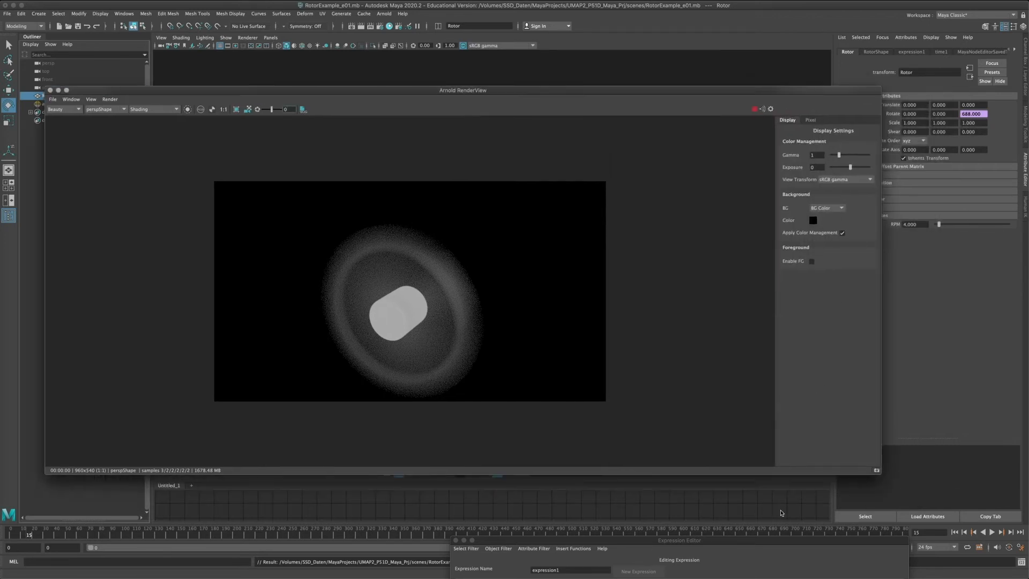
pyautogui.moveTo(731, 539); pyautogui.dragTo(813, 114)
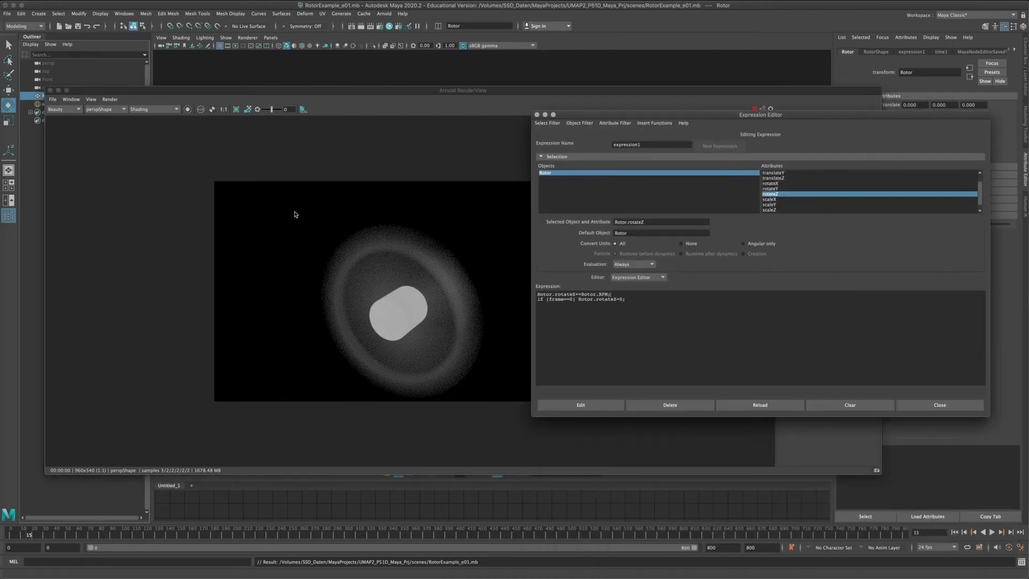
pyautogui.click(51, 90)
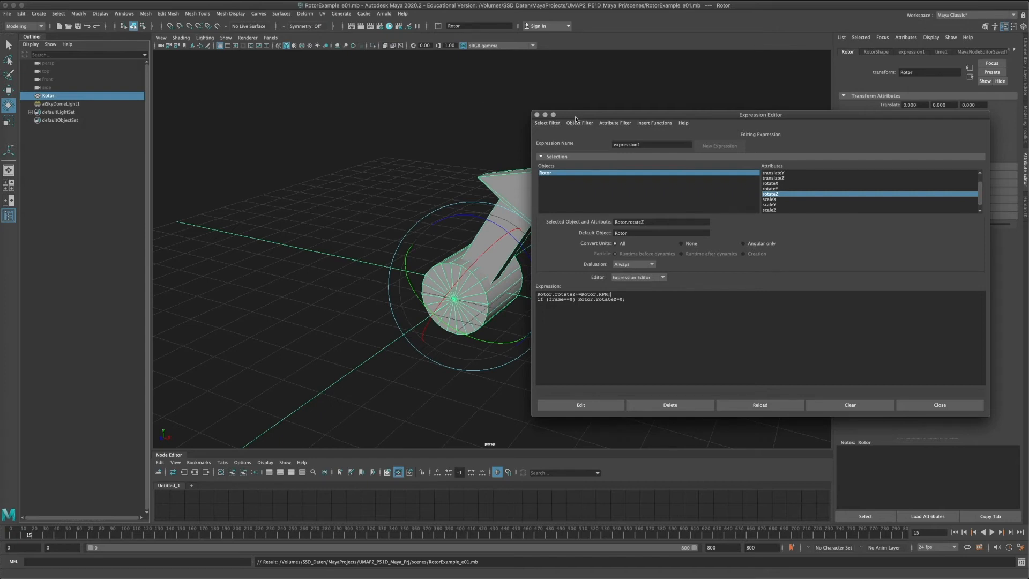
pyautogui.moveTo(577, 119); pyautogui.dragTo(599, 224)
pyautogui.moveTo(35, 538); pyautogui.dragTo(2, 539)
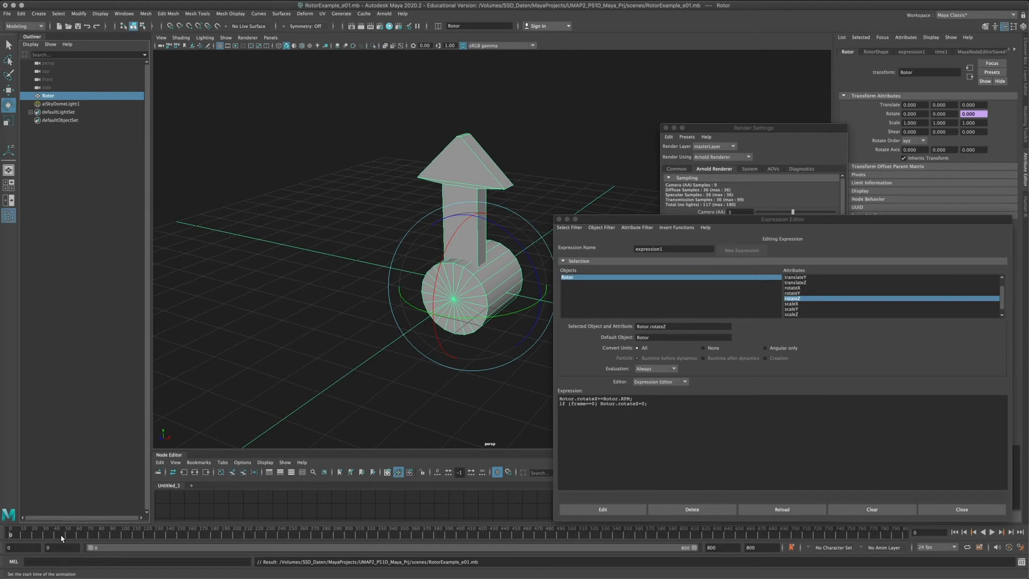
# Step: Compare the motion blur keys setting with the rotateZ expression and the Rotor's RPM attribute
pyautogui.click(712, 129)
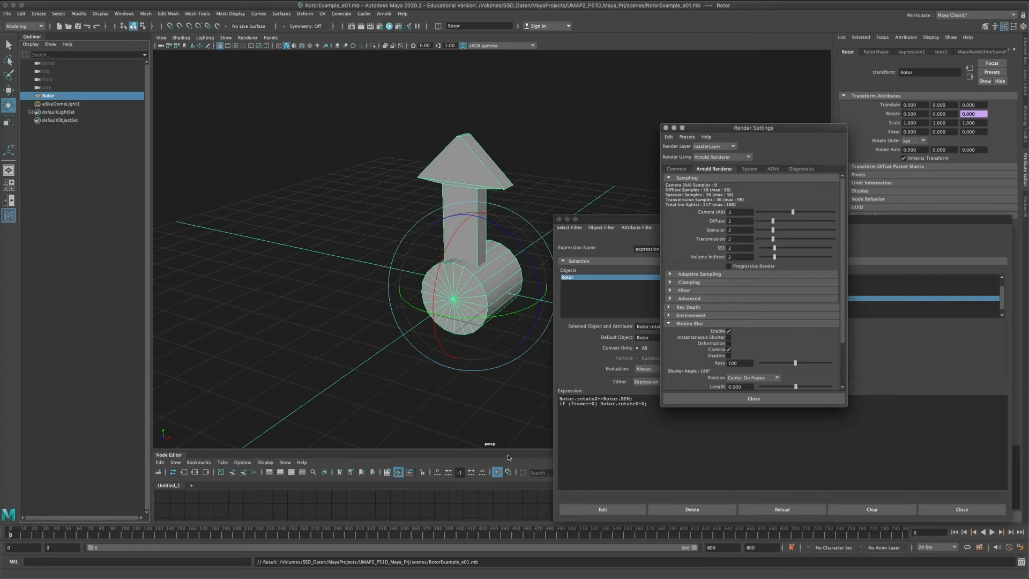
pyautogui.doubleClick(740, 364)
pyautogui.click(638, 400)
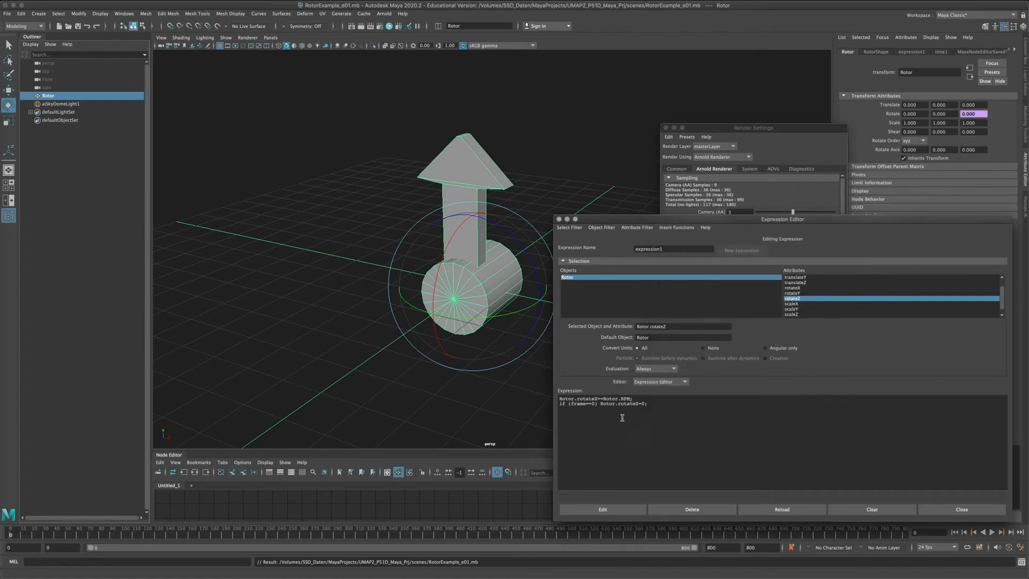
pyautogui.moveTo(892, 219); pyautogui.dragTo(649, 213)
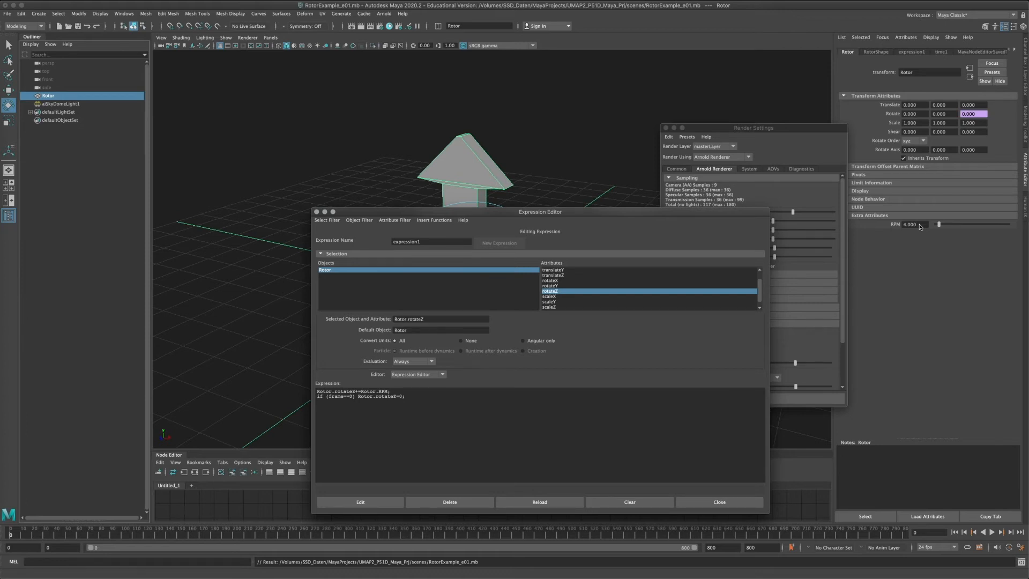
# Step: Try multiplying Rotor.RPM by frame % 3 in the rotateZ expression, and remove the added term
pyautogui.moveTo(646, 214); pyautogui.dragTo(730, 223)
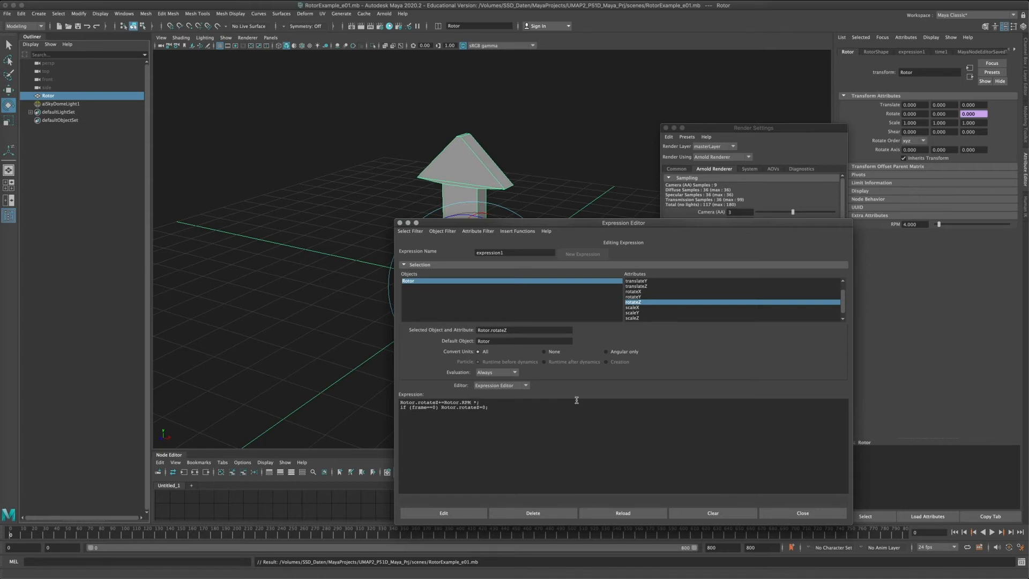
pyautogui.write('frame % 3')
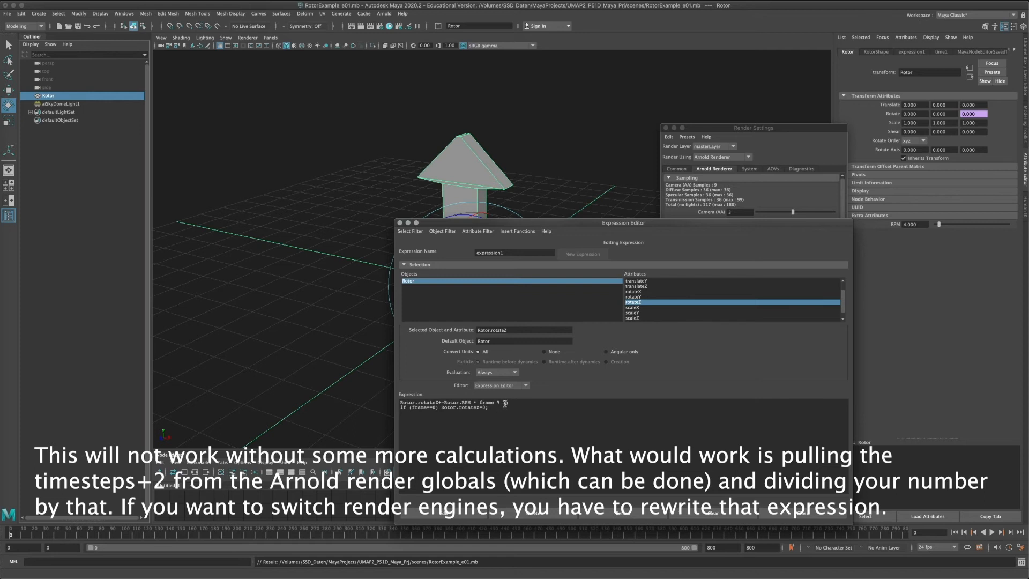
pyautogui.moveTo(504, 402); pyautogui.dragTo(480, 405)
pyautogui.click(445, 402)
pyautogui.moveTo(478, 402); pyautogui.dragTo(504, 402)
pyautogui.press('BackSpace')
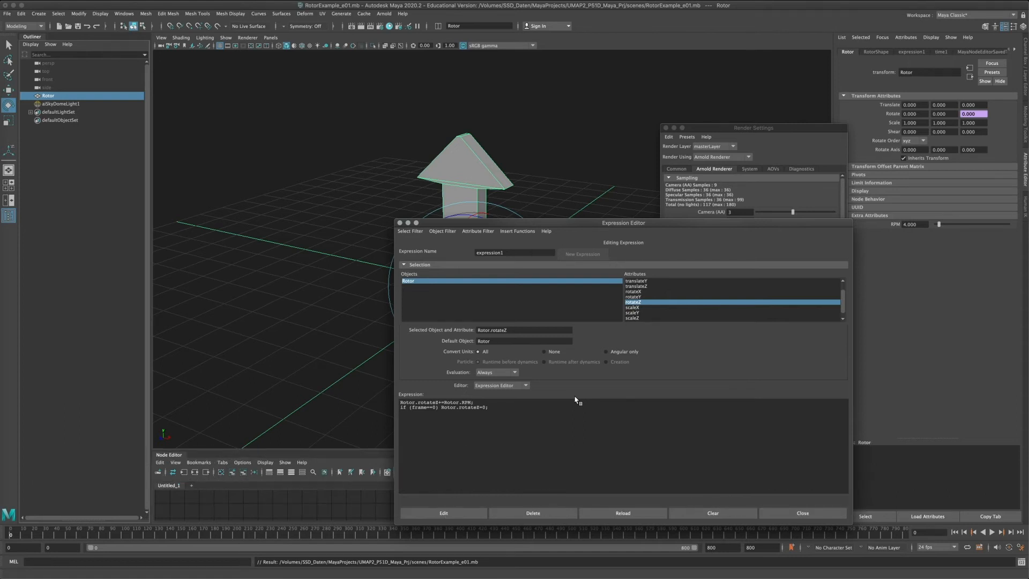
# Step: Jump straight to frame 301 to check Rotate Z, and close the Expression Editor and Render Settings windows
pyautogui.moveTo(449, 225); pyautogui.dragTo(579, 200)
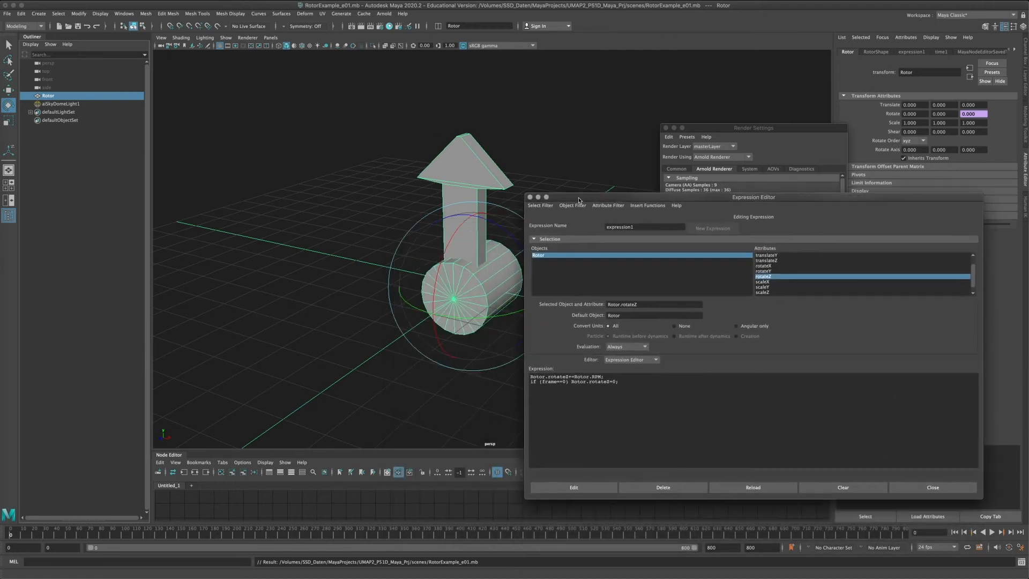
pyautogui.click(345, 535)
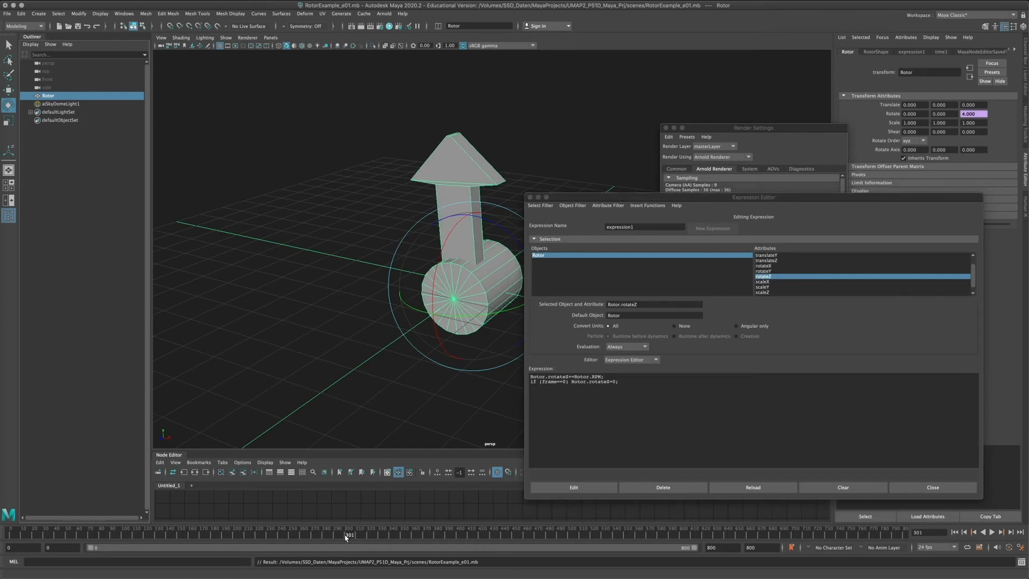
pyautogui.click(579, 197)
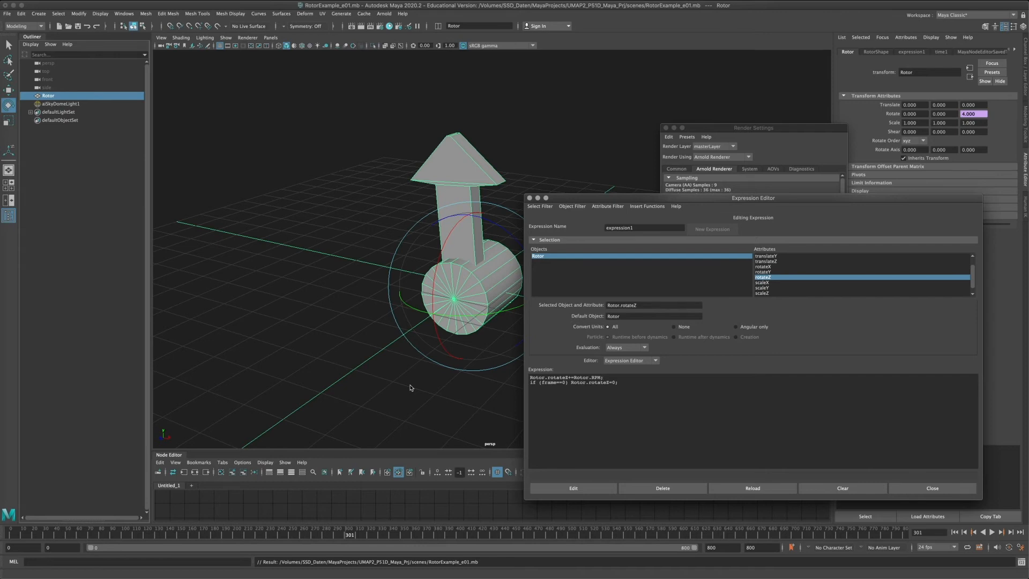
pyautogui.click(529, 198)
pyautogui.click(666, 129)
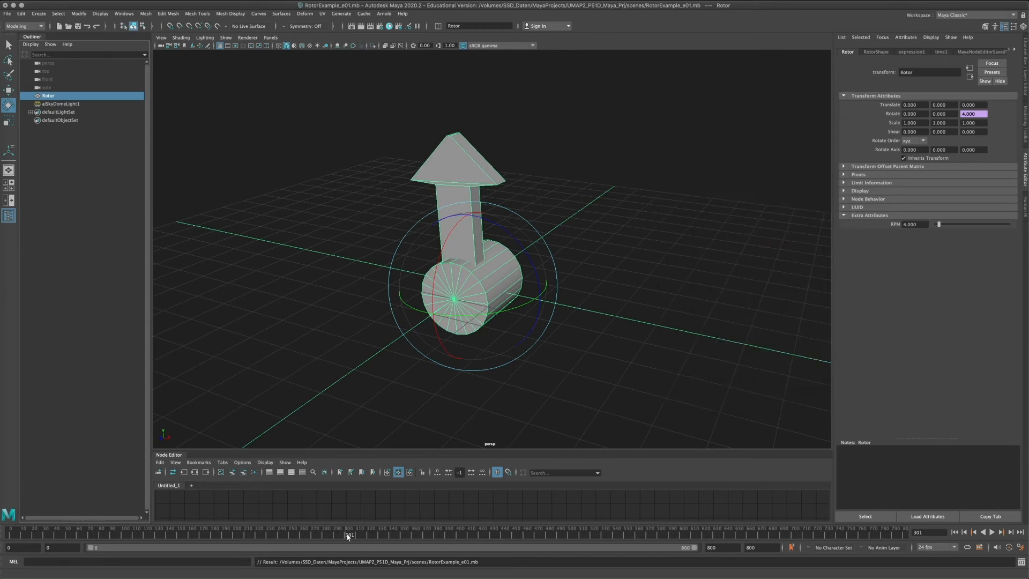
# Step: Return to frame 0 and play the animation up to frame 301 to examine the accumulated Rotate Z
pyautogui.moveTo(348, 535); pyautogui.dragTo(10, 534)
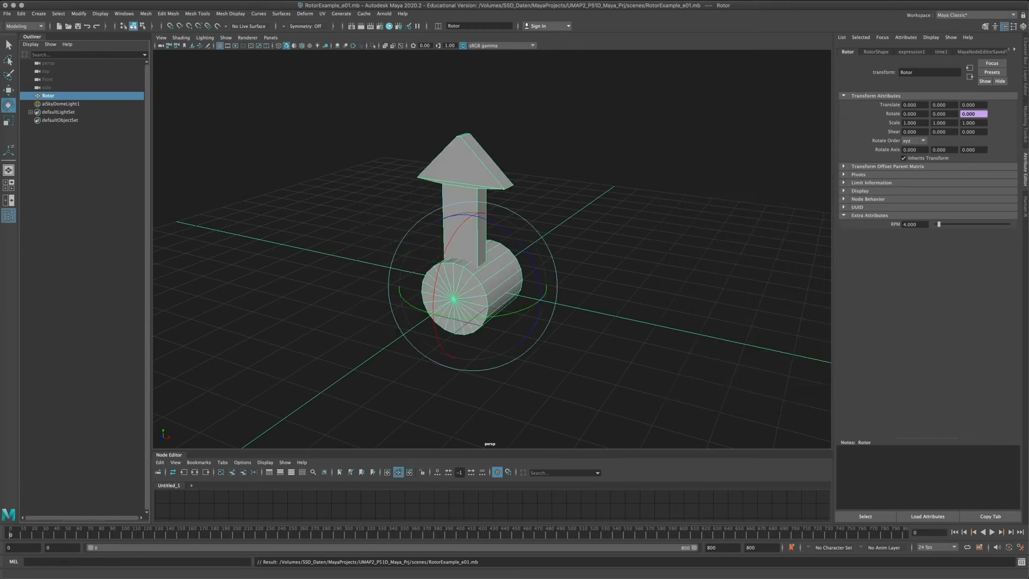
pyautogui.click(992, 532)
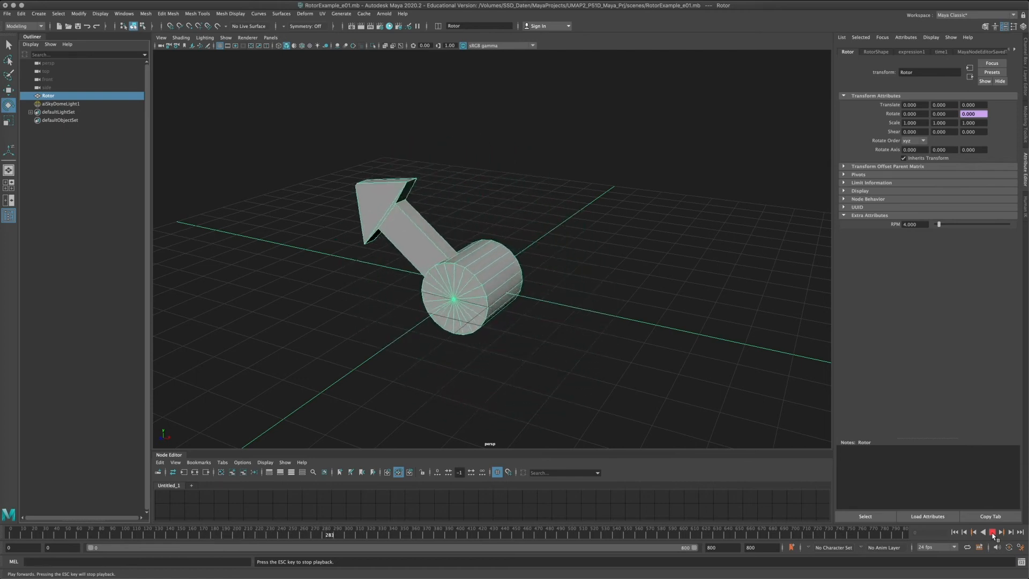
pyautogui.click(993, 532)
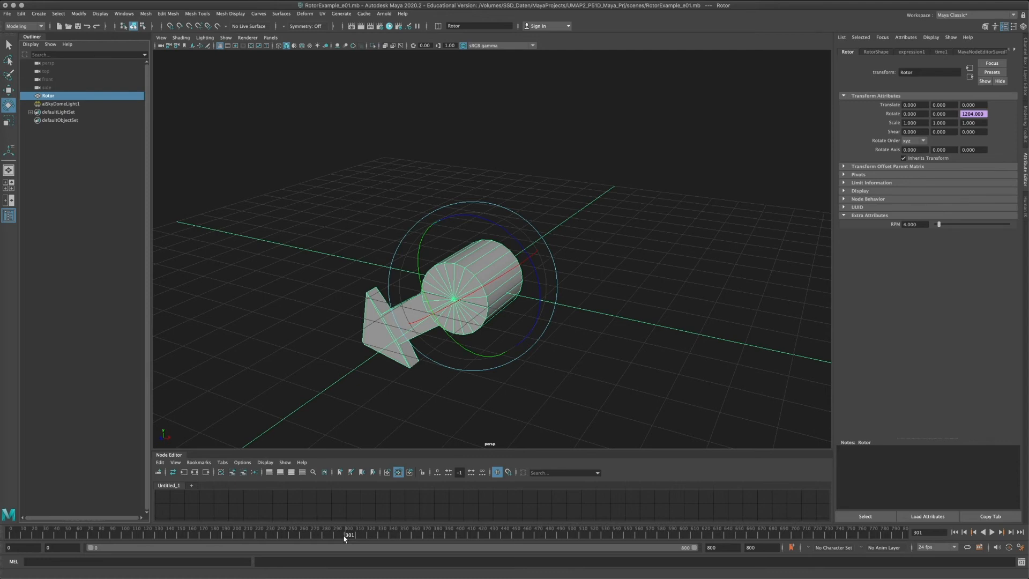
# Step: Return to frame 0, jump directly to frame 298, and play briefly to frame 299 to examine how Rotate Z accumulates
pyautogui.click(9, 534)
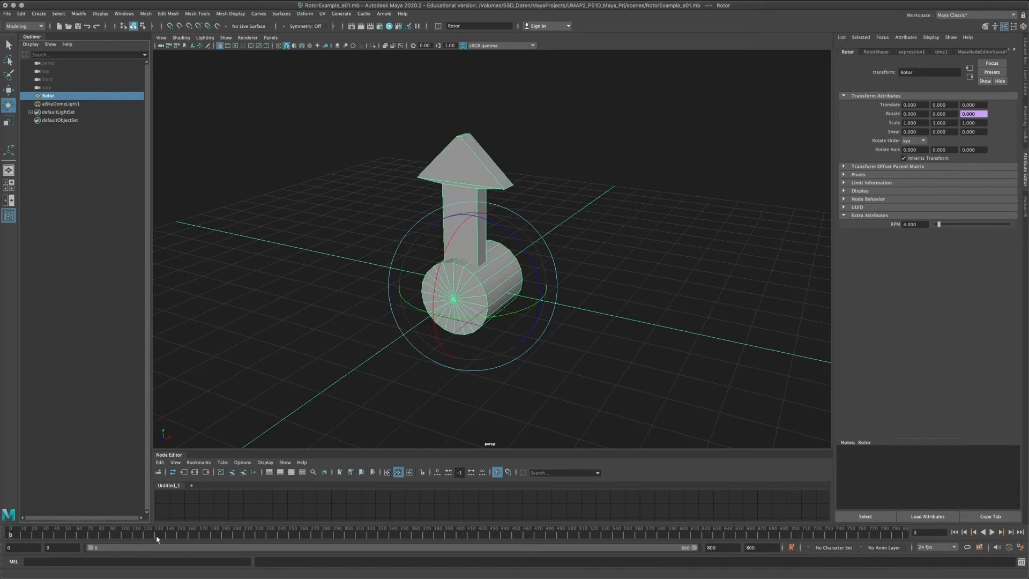
pyautogui.click(343, 536)
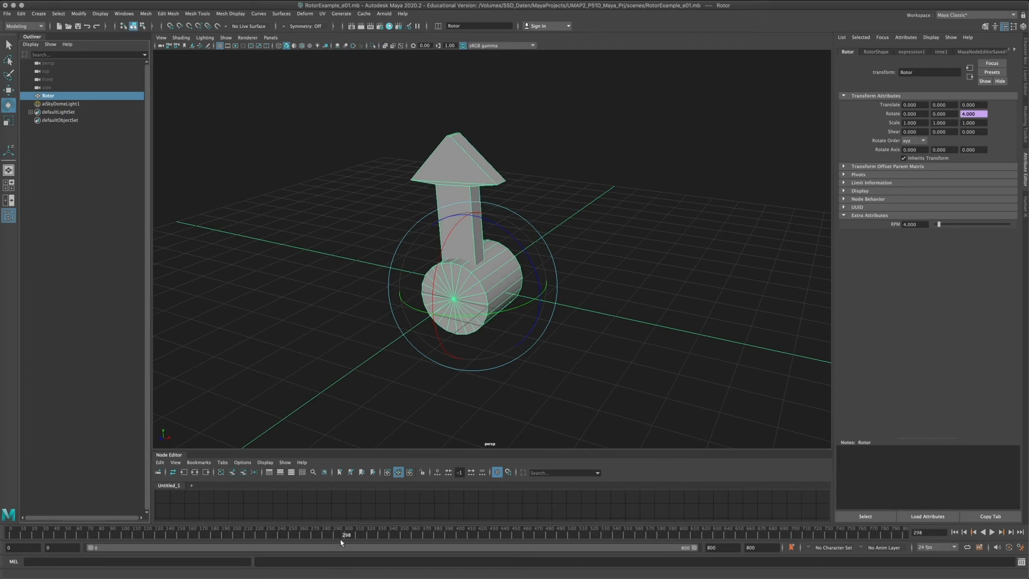
pyautogui.hotkey('alt', 'v')
pyautogui.hotkey('alt', 'v')
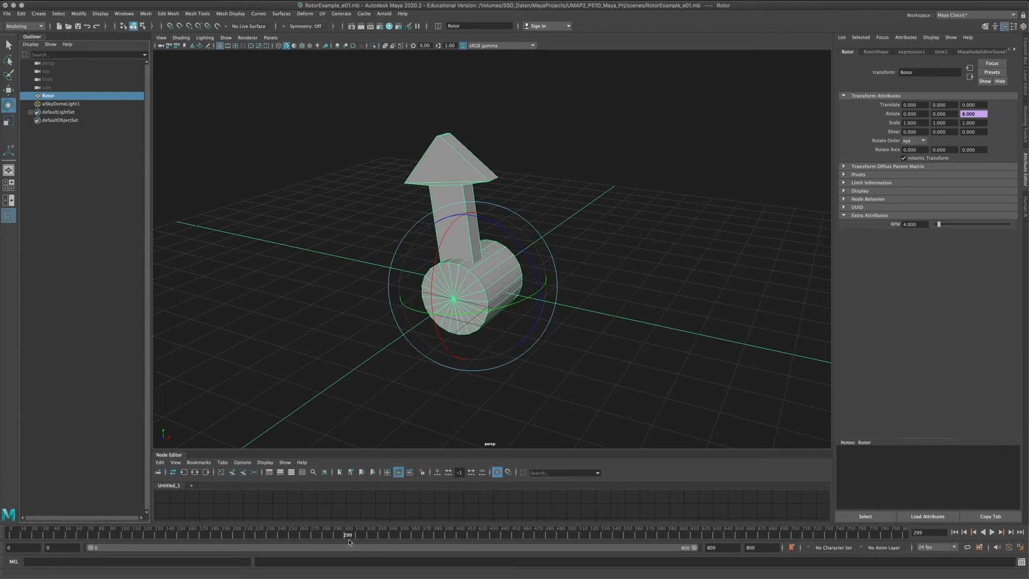
# Step: Advance frame by frame to frame 301, and review the Rotor's rotateZ expression in the Expression Editor before closing it
pyautogui.hotkey('alt', '.')
pyautogui.hotkey('alt', '.')
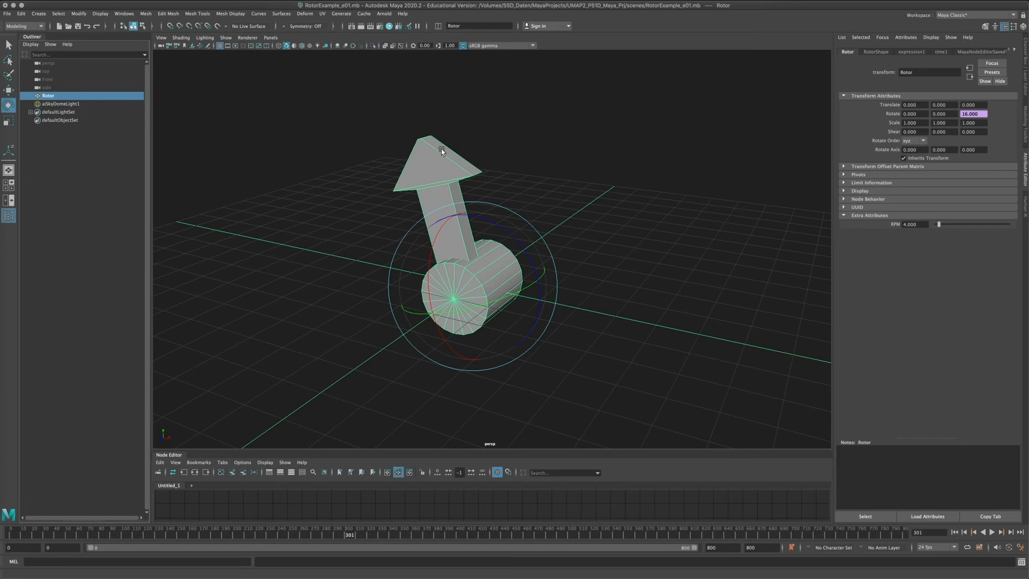
pyautogui.rightClick(969, 115)
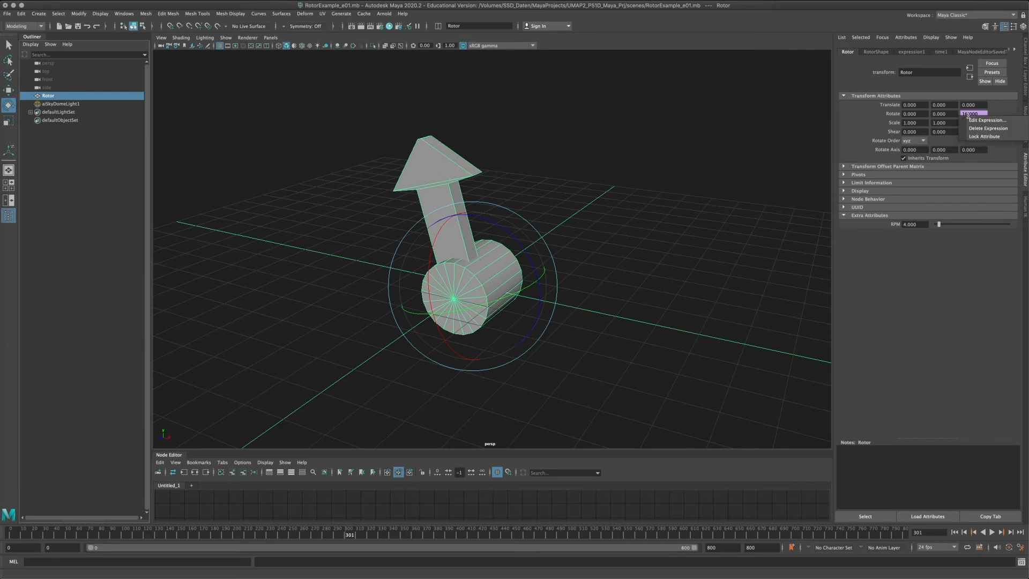
pyautogui.click(972, 120)
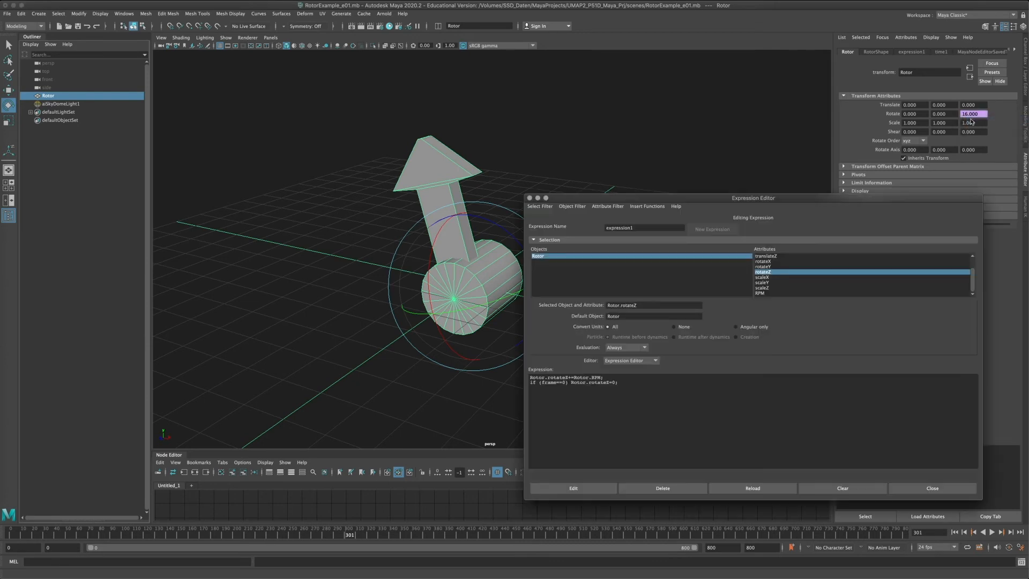
pyautogui.click(621, 390)
pyautogui.press('super+a')
pyautogui.click(670, 397)
pyautogui.moveTo(651, 386); pyautogui.dragTo(451, 366)
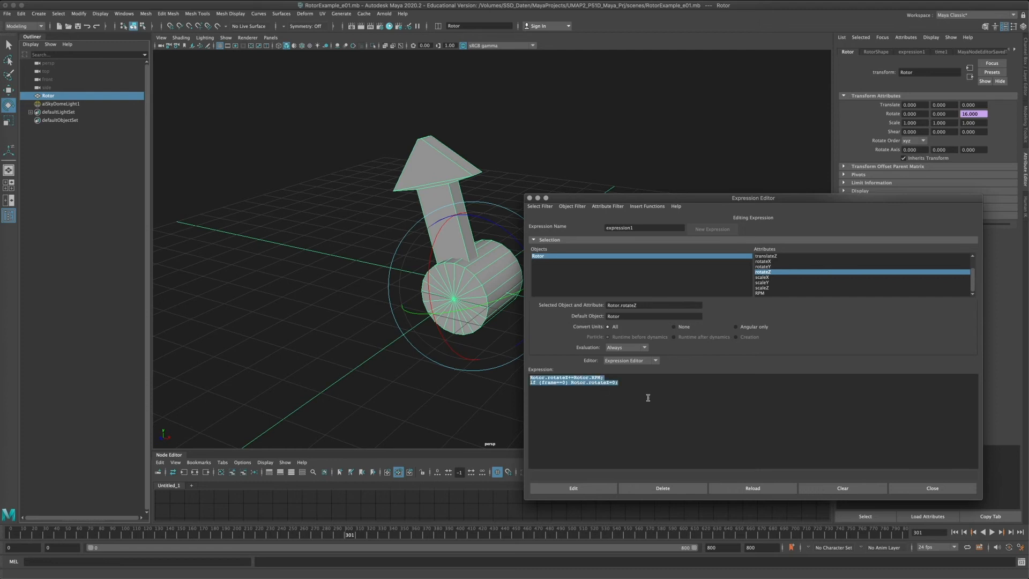
pyautogui.moveTo(648, 392); pyautogui.dragTo(471, 351)
pyautogui.click(529, 198)
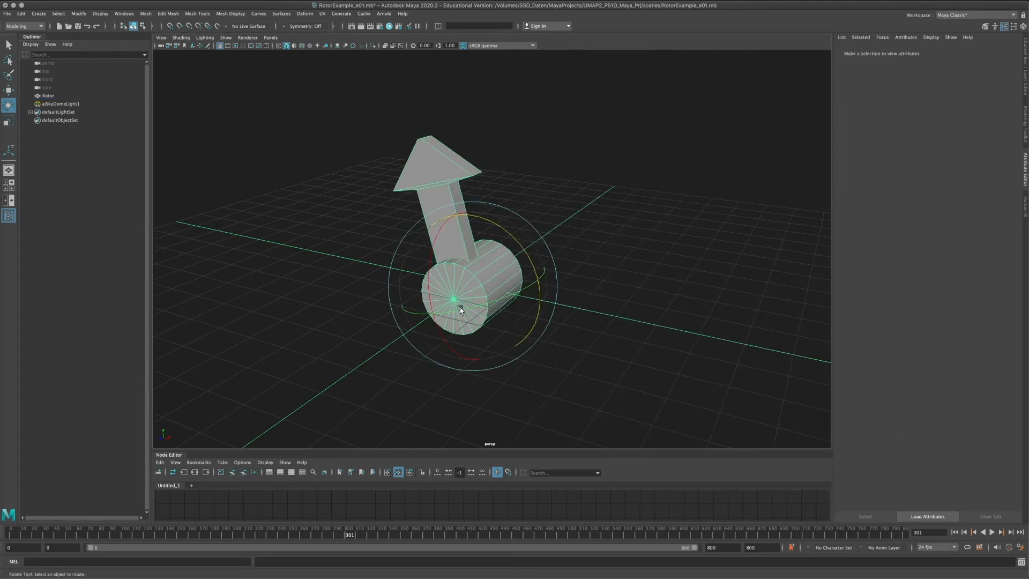
# Step: Return to frame 0 and play the animation to examine the Rotor's spin at constant RPM
pyautogui.click(12, 91)
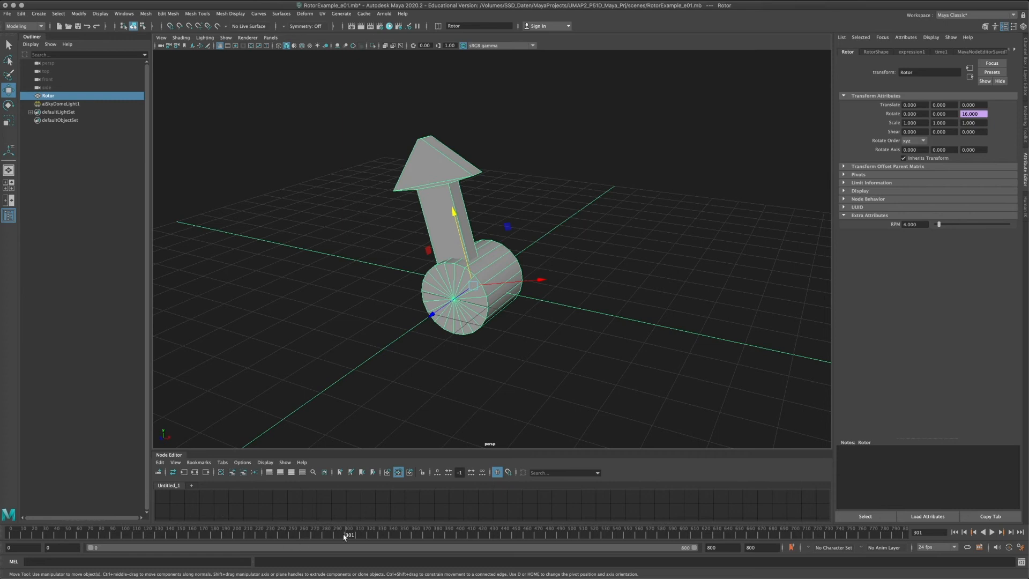
pyautogui.moveTo(344, 536); pyautogui.dragTo(10, 534)
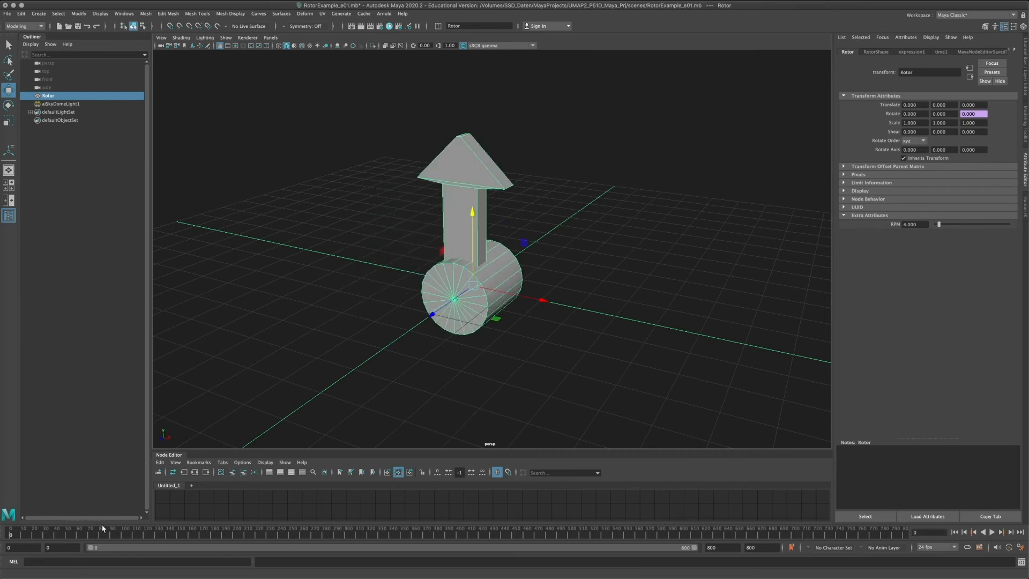
pyautogui.click(992, 532)
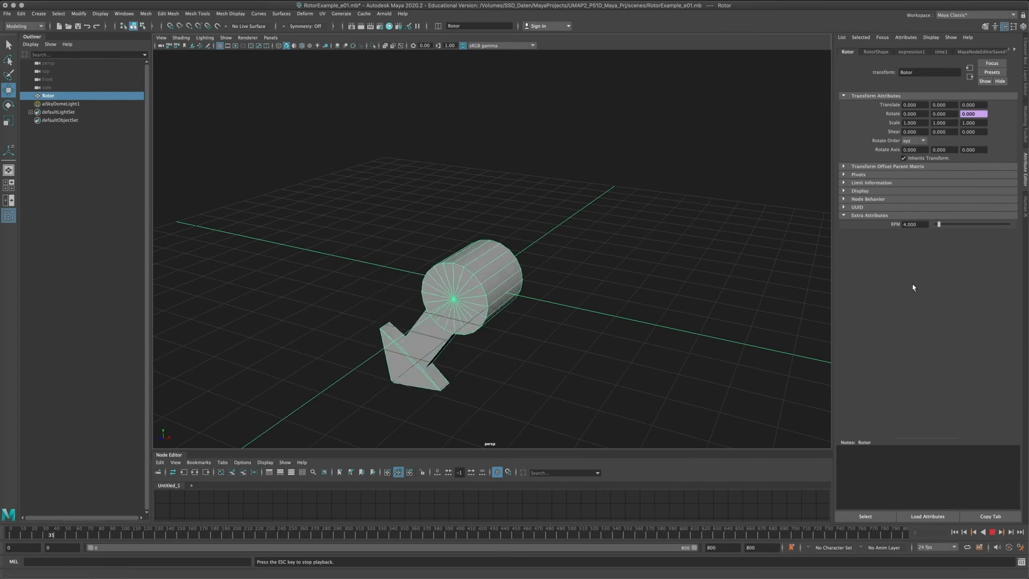
pyautogui.click(993, 533)
# Step: Go to frame 80 and set a key on the Rotor's RPM attribute at 4
pyautogui.moveTo(103, 536); pyautogui.dragTo(100, 536)
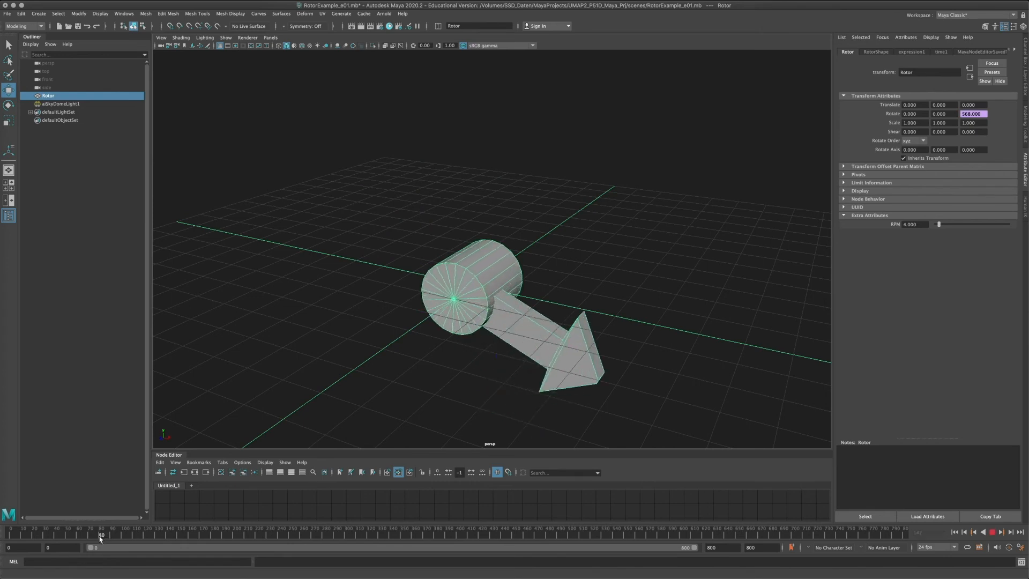
pyautogui.rightClick(914, 225)
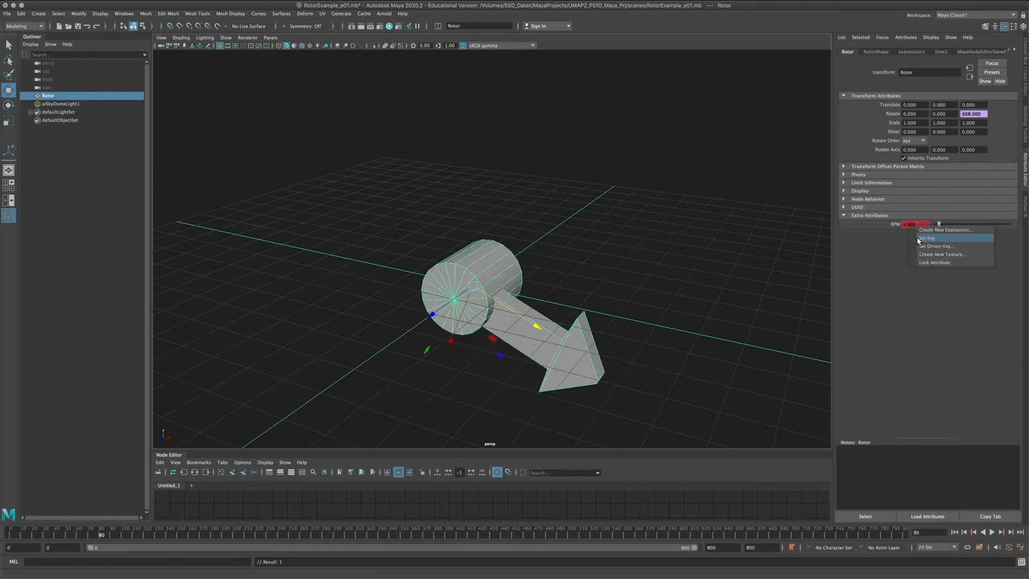
pyautogui.click(918, 238)
# Step: At frame 130, set the Rotor's RPM to 100 and key it
pyautogui.moveTo(98, 538); pyautogui.dragTo(158, 539)
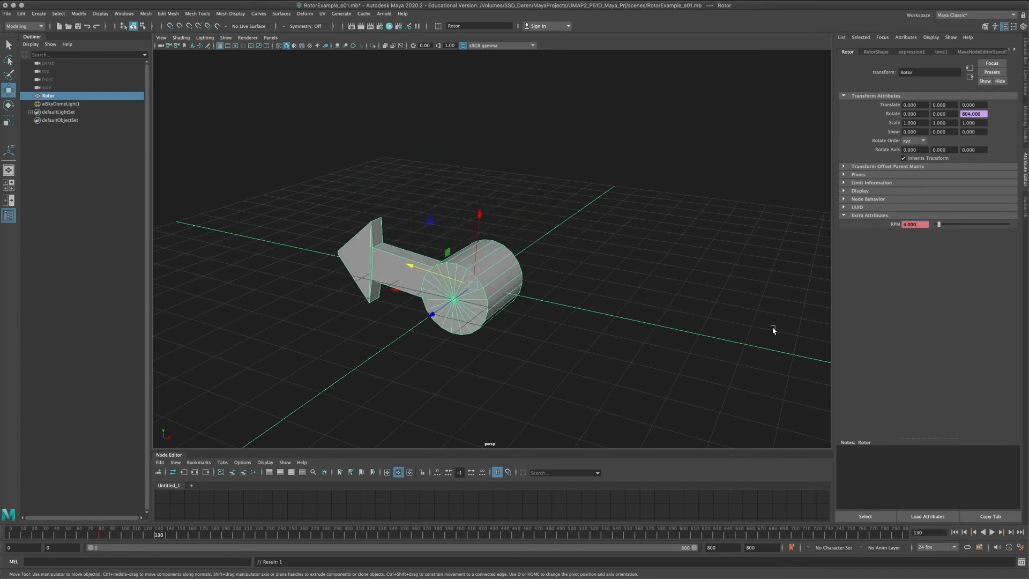
pyautogui.doubleClick(918, 225)
pyautogui.write('100')
pyautogui.press('Return')
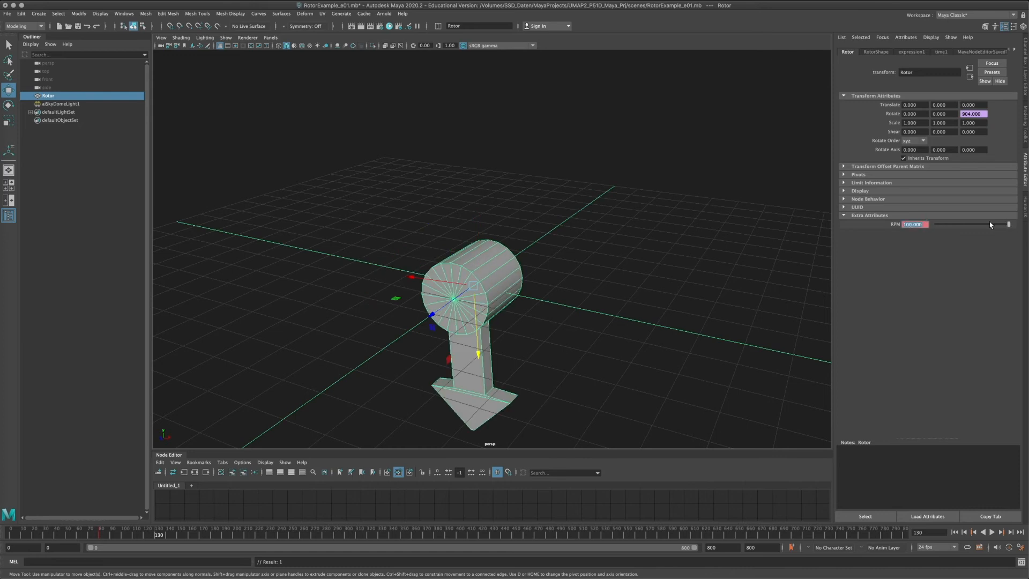
pyautogui.rightClick(926, 224)
pyautogui.click(932, 237)
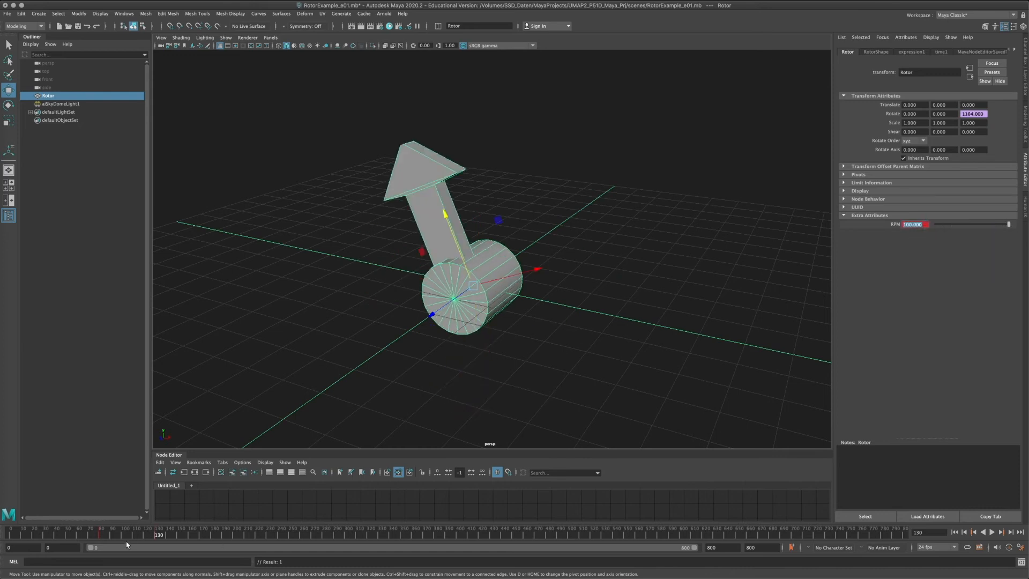
# Step: Play the animation past both RPM keys to check the acceleration, and return to frame 0
pyautogui.click(992, 533)
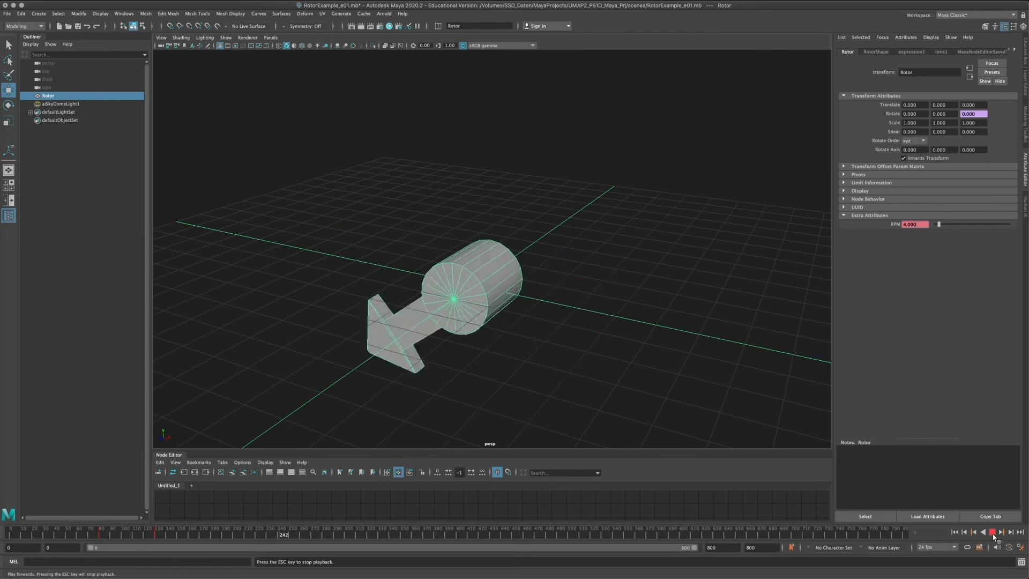
pyautogui.click(993, 532)
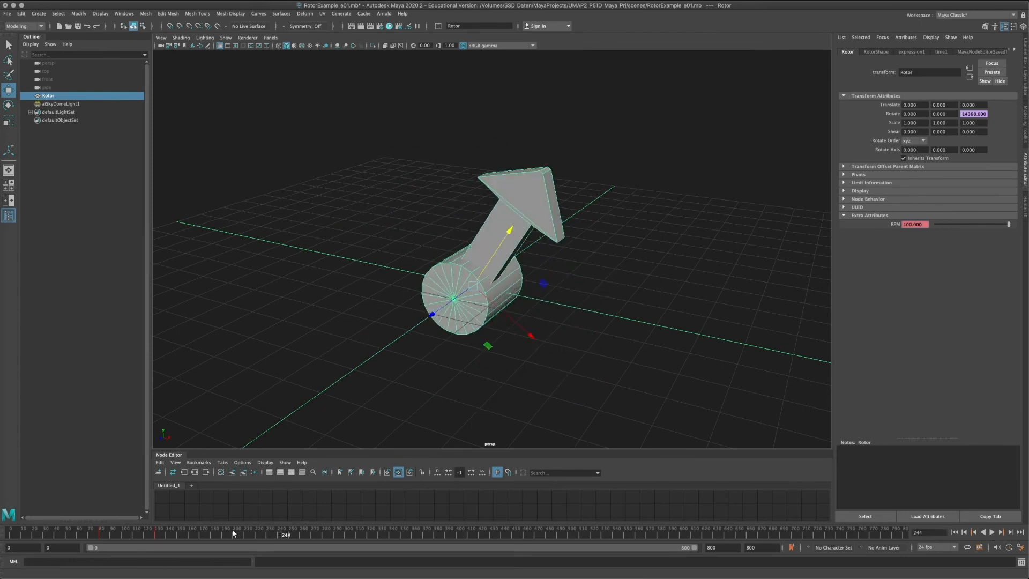
pyautogui.moveTo(234, 534); pyautogui.dragTo(11, 536)
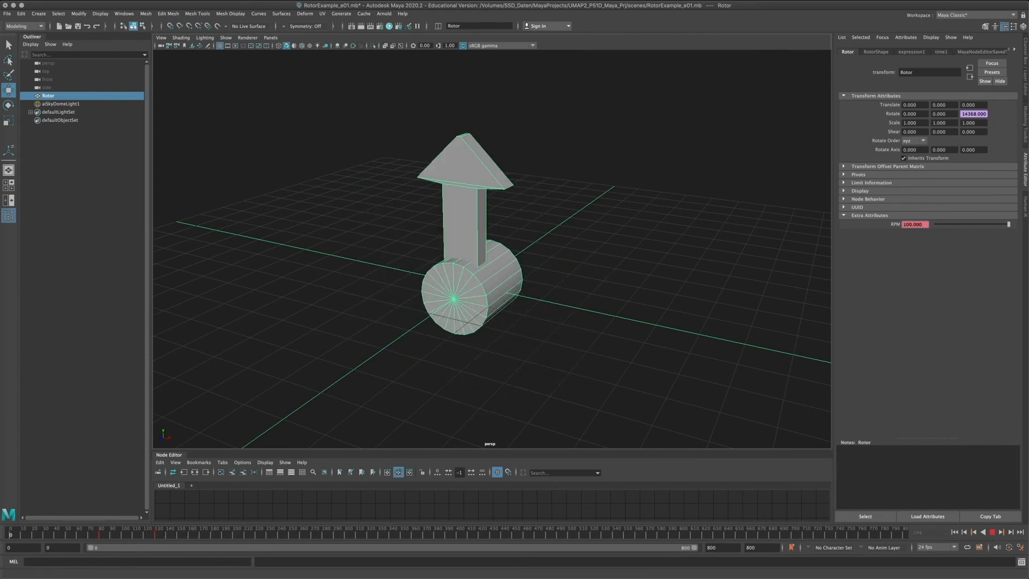
# Step: Bake the selected Rotor's keyable channels with Bake Simulation over the time slider range, sampling by 1
pyautogui.click(24, 25)
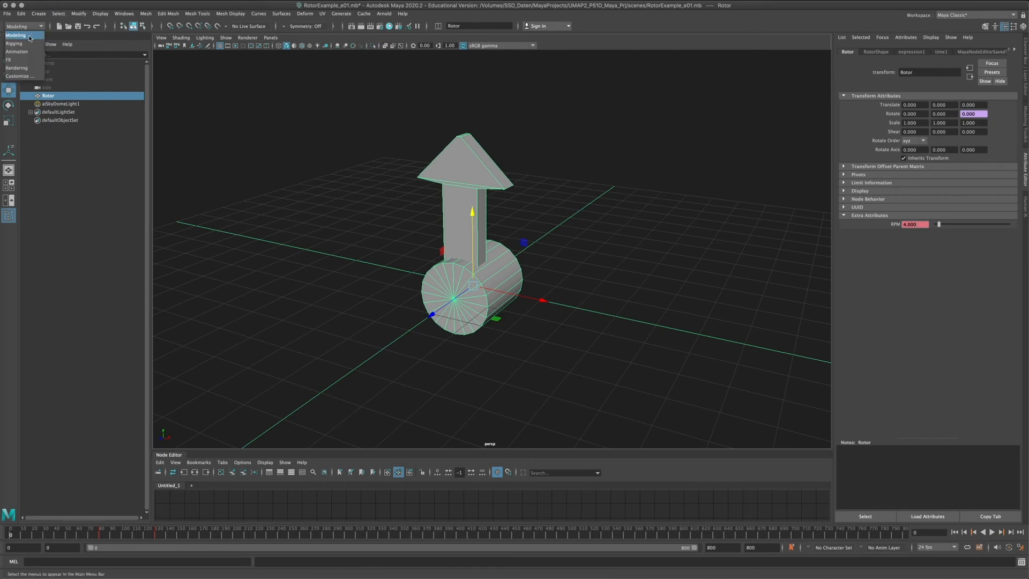
pyautogui.click(21, 44)
pyautogui.click(143, 13)
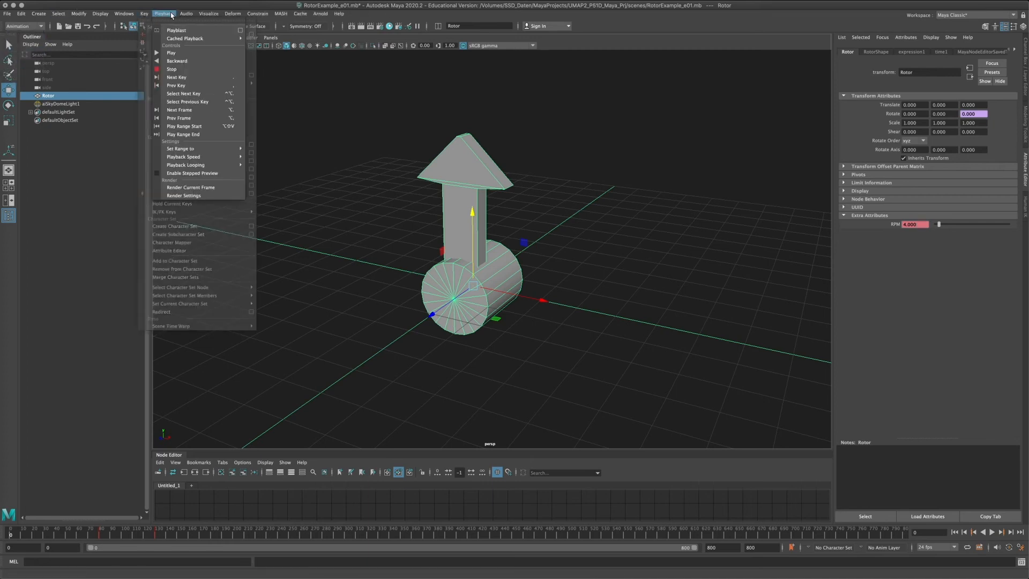
pyautogui.moveTo(167, 15)
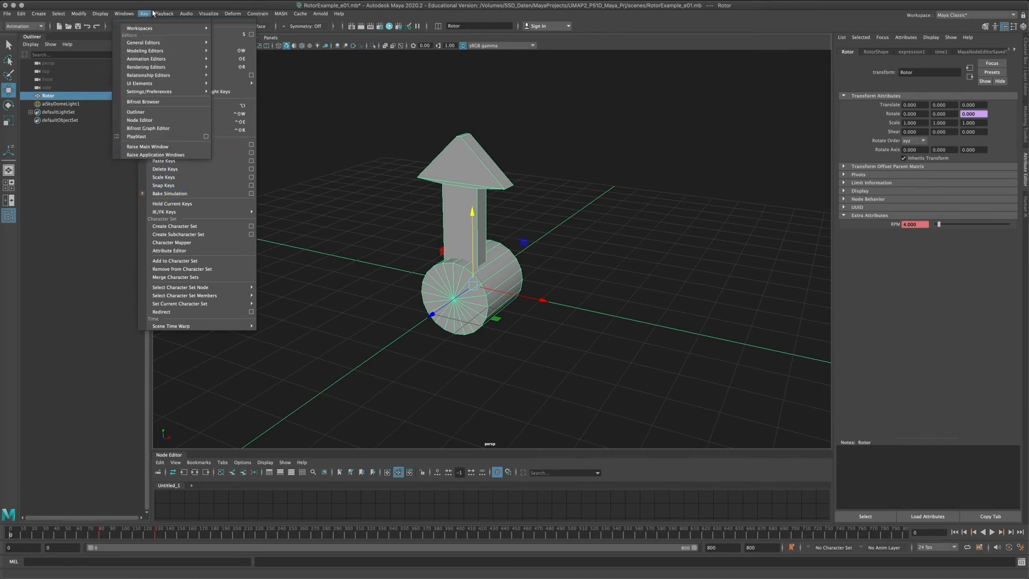
pyautogui.click(251, 194)
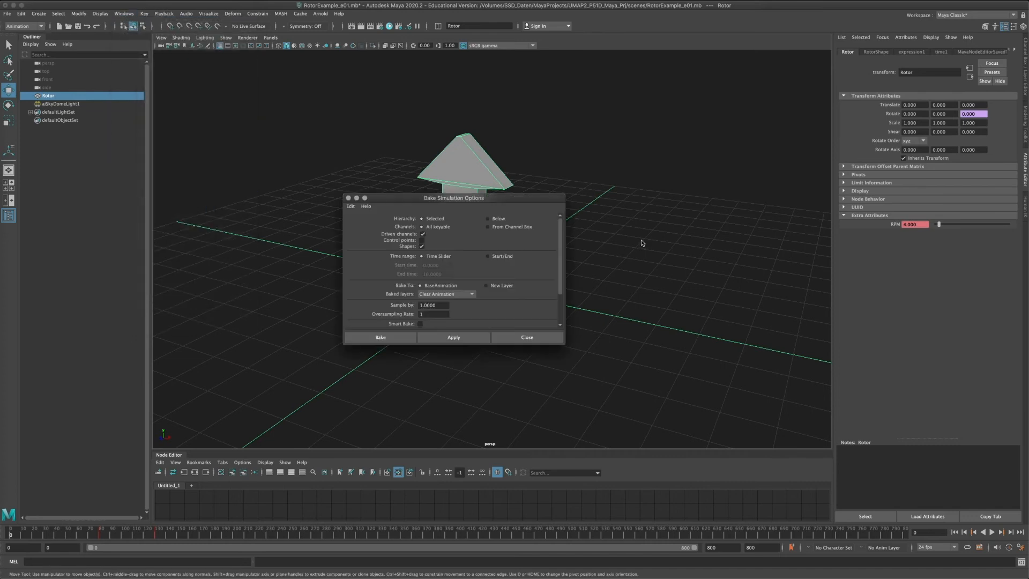
pyautogui.moveTo(469, 199); pyautogui.dragTo(758, 172)
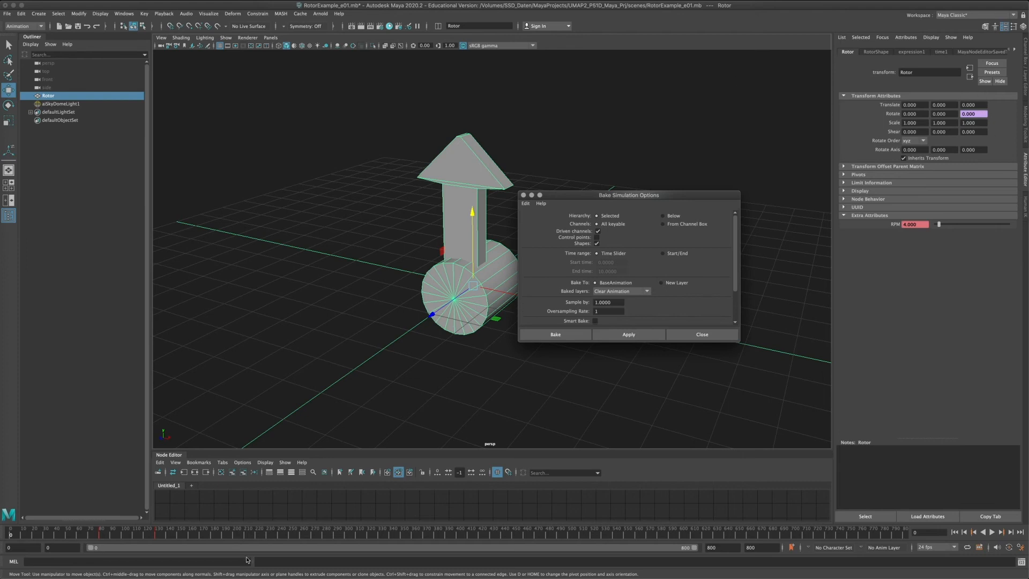
pyautogui.moveTo(632, 198); pyautogui.dragTo(678, 190)
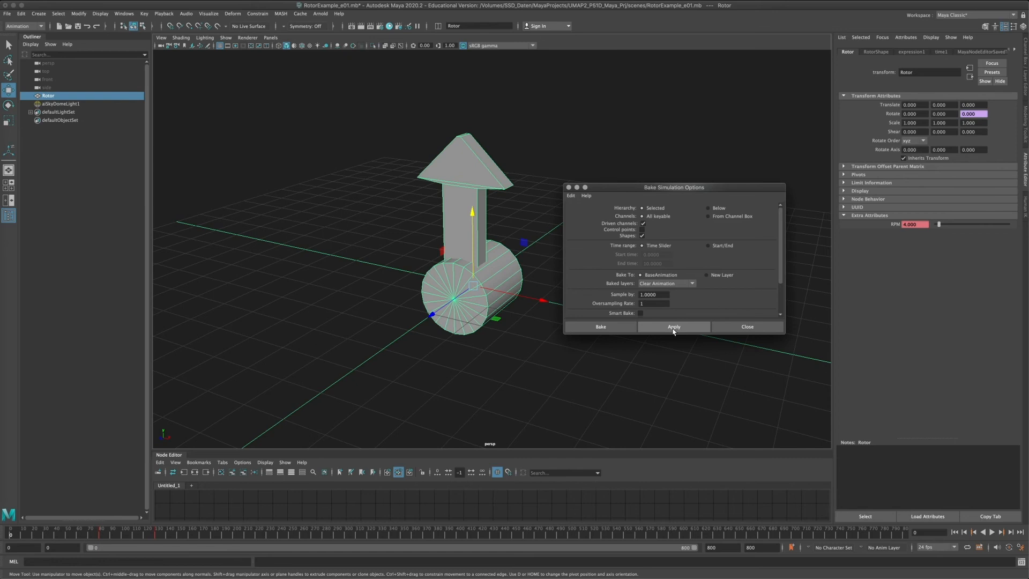
pyautogui.click(601, 327)
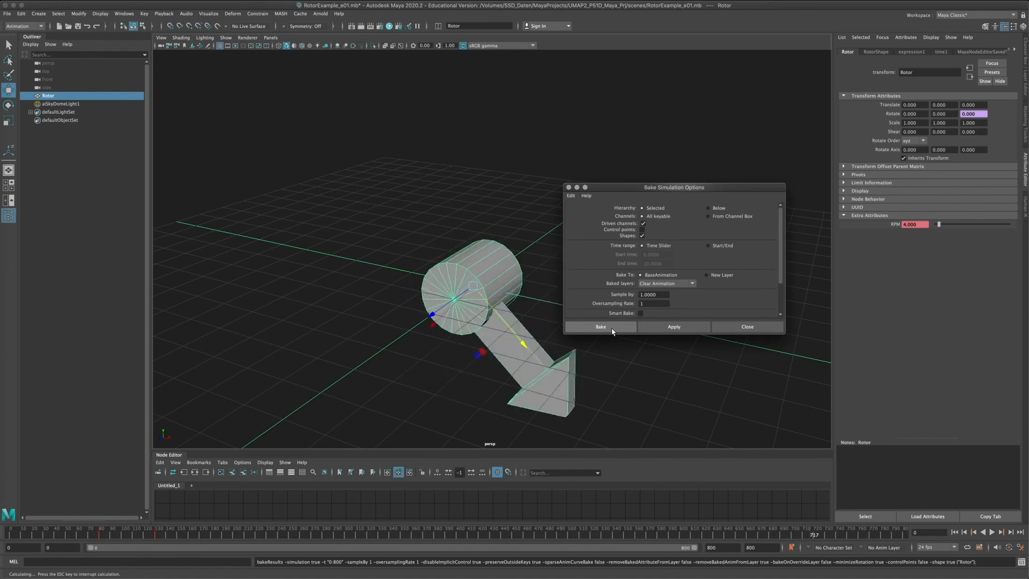
# Step: Play the baked animation and jump between frames such as 250 and 300 to examine Rotate Z
pyautogui.hotkey('alt', 'v')
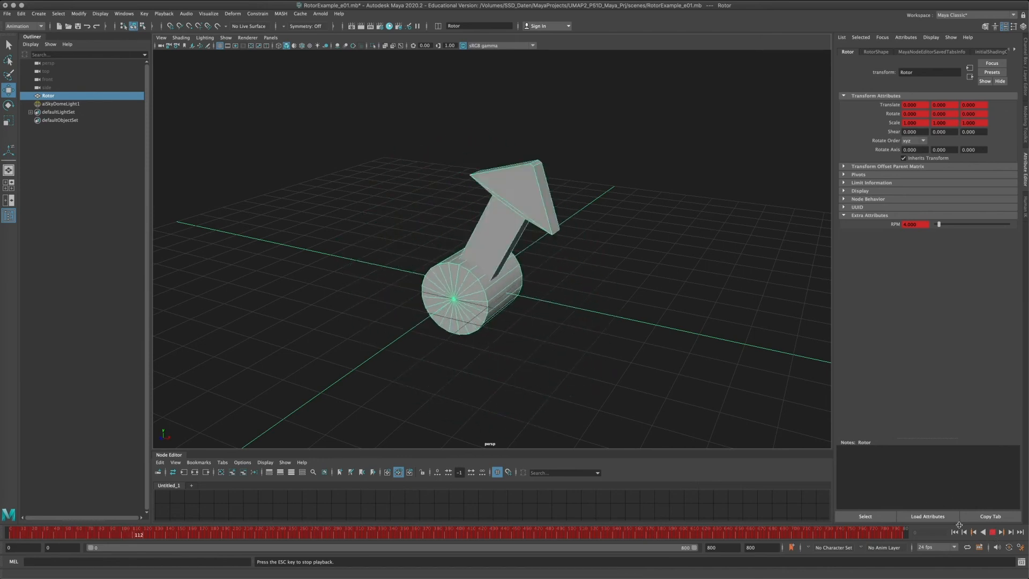
pyautogui.click(991, 532)
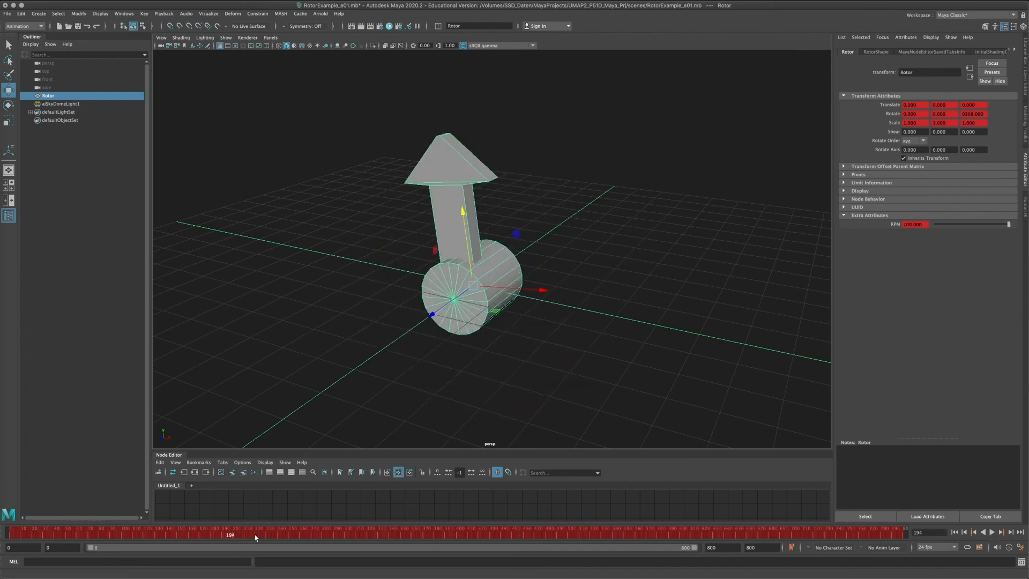
pyautogui.click(225, 535)
pyautogui.moveTo(264, 536); pyautogui.dragTo(293, 535)
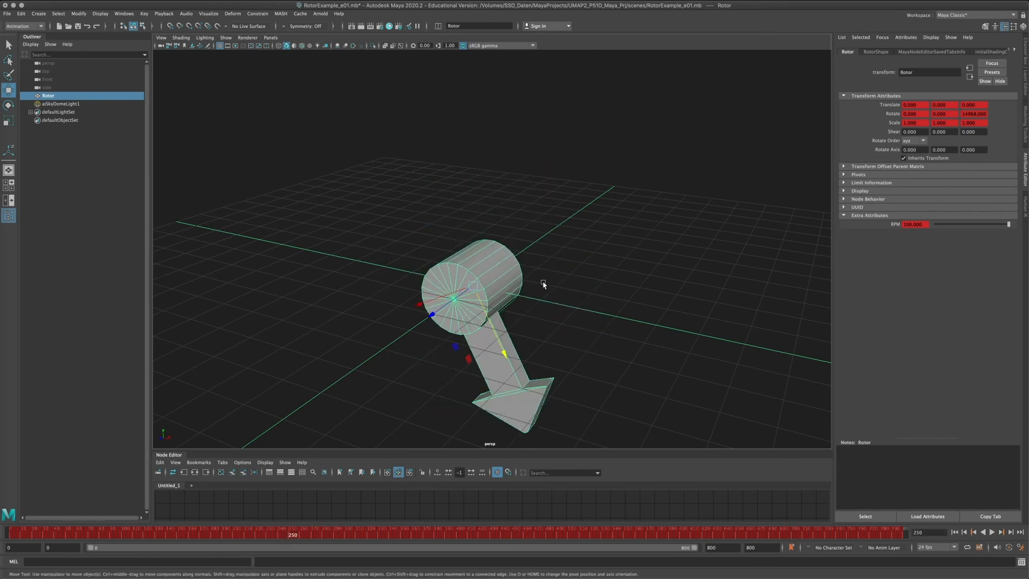
pyautogui.moveTo(293, 536); pyautogui.dragTo(316, 538)
pyautogui.hotkey('alt', 'v')
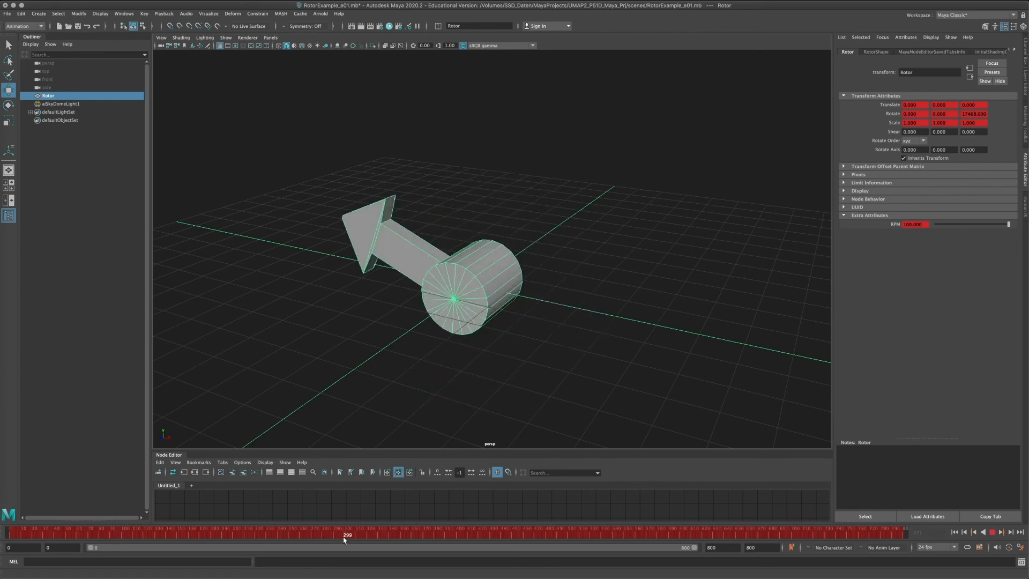
pyautogui.hotkey('alt', 'v')
pyautogui.moveTo(345, 538); pyautogui.dragTo(345, 539)
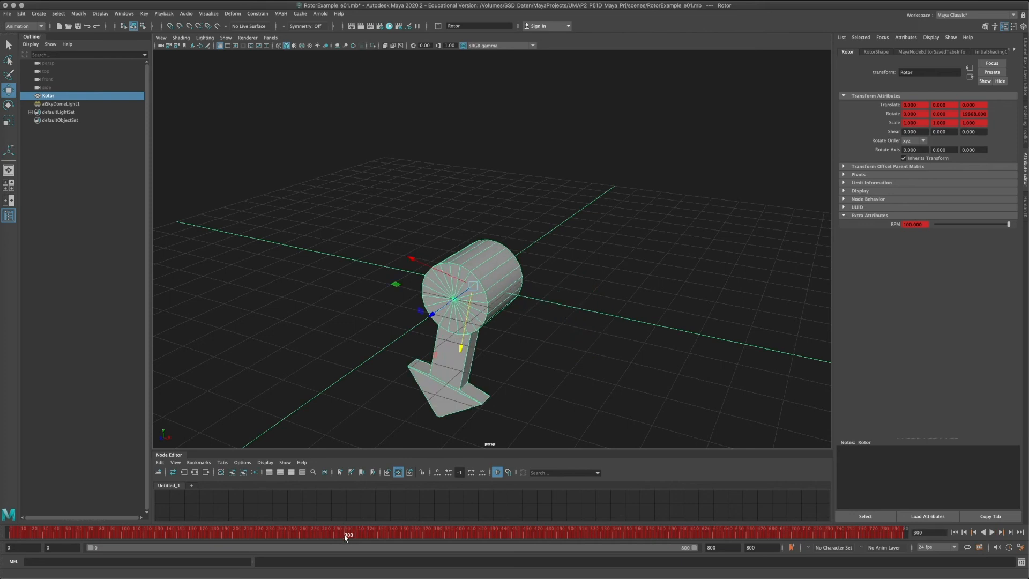
# Step: Render frame 300 in the Arnold RenderView to examine the baked rotor's motion blur
pyautogui.click(320, 13)
pyautogui.click(324, 24)
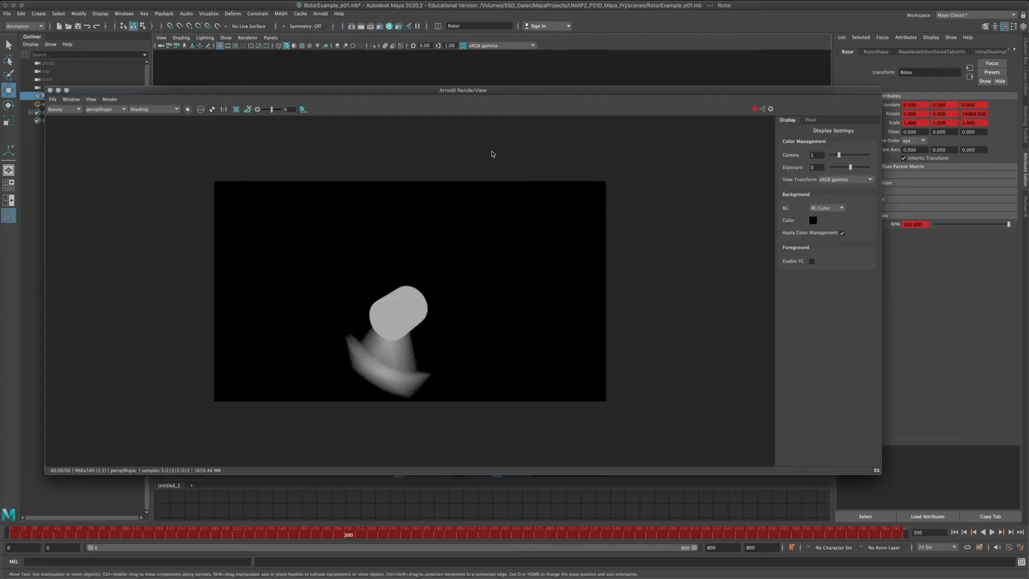
pyautogui.moveTo(337, 94); pyautogui.dragTo(539, 105)
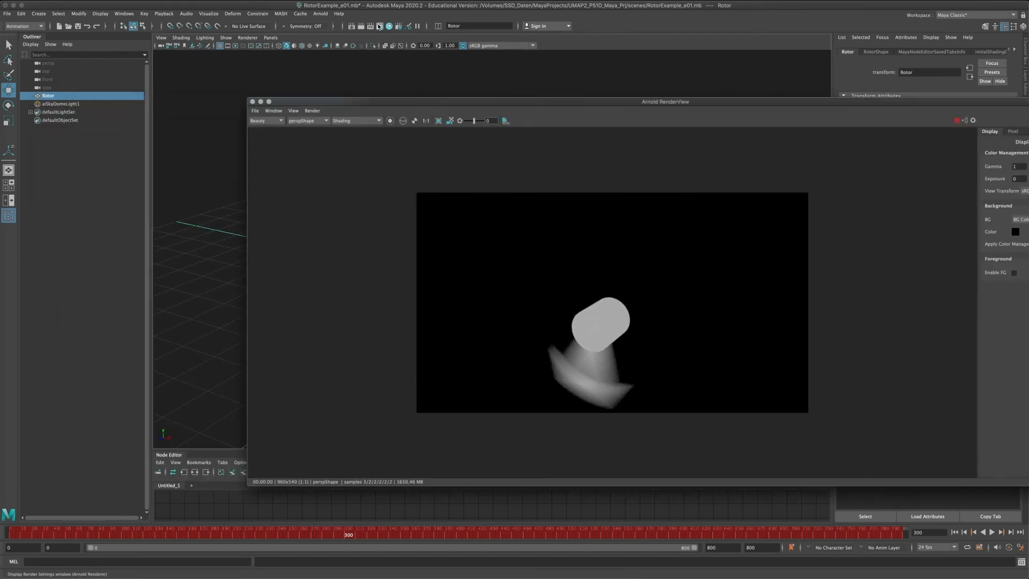
# Step: Reduce the Arnold motion blur Keys to 15 in the Render Settings
pyautogui.click(379, 26)
pyautogui.doubleClick(741, 363)
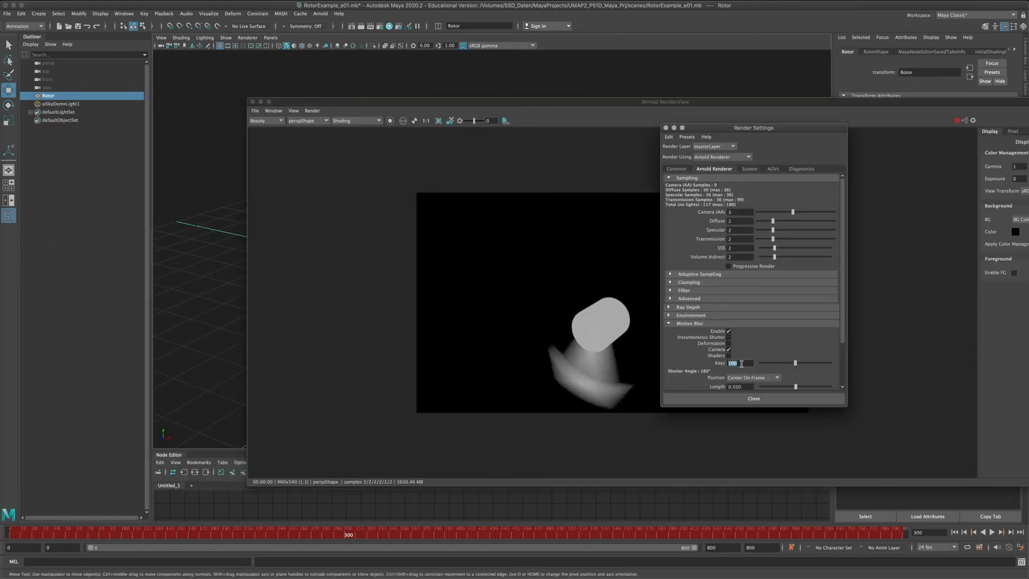
pyautogui.write('10')
pyautogui.press('Return')
# Step: Play and scrub the baked animation to frame 409 to examine the rendered blur, and close the Render Settings and Arnold RenderView
pyautogui.moveTo(338, 533); pyautogui.dragTo(91, 536)
pyautogui.hotkey('alt', 'v')
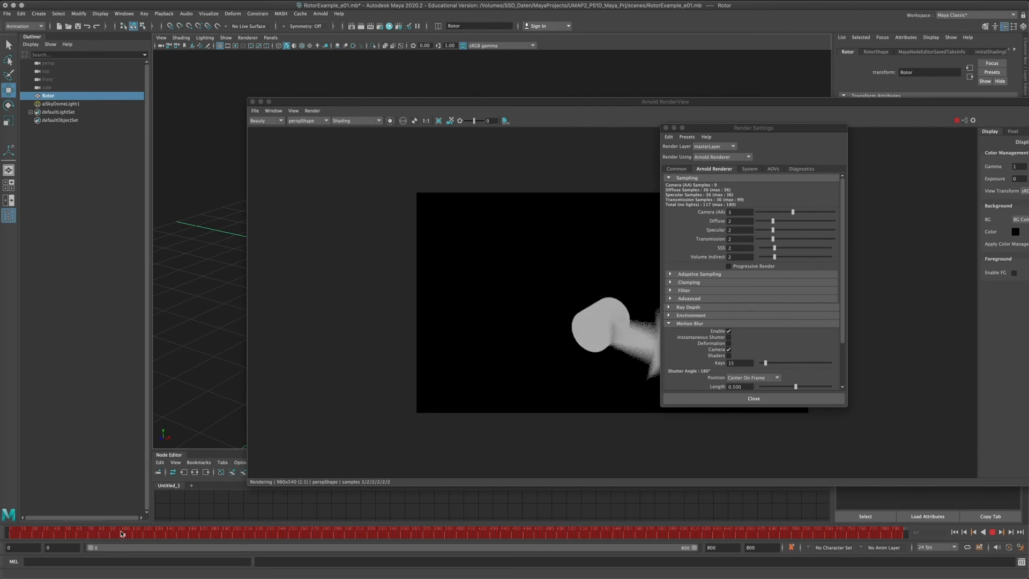
pyautogui.moveTo(149, 532); pyautogui.dragTo(284, 533)
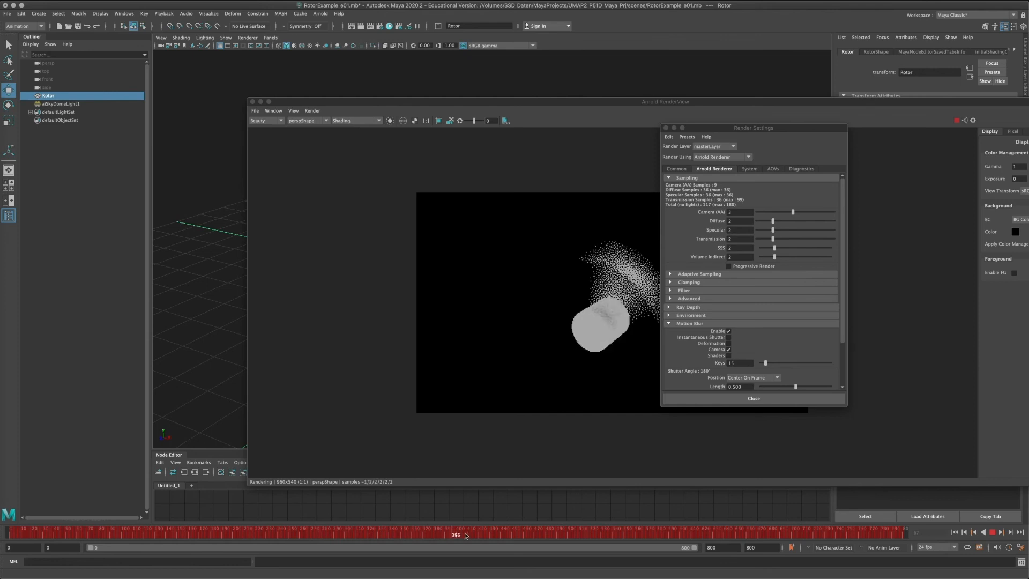
pyautogui.hotkey('alt', 'v')
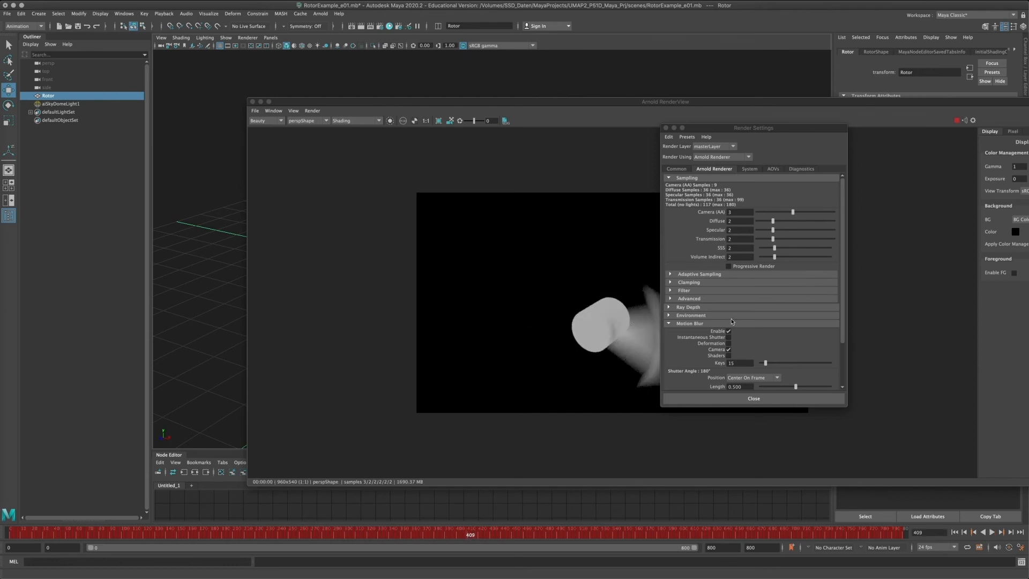
pyautogui.click(666, 127)
pyautogui.click(252, 102)
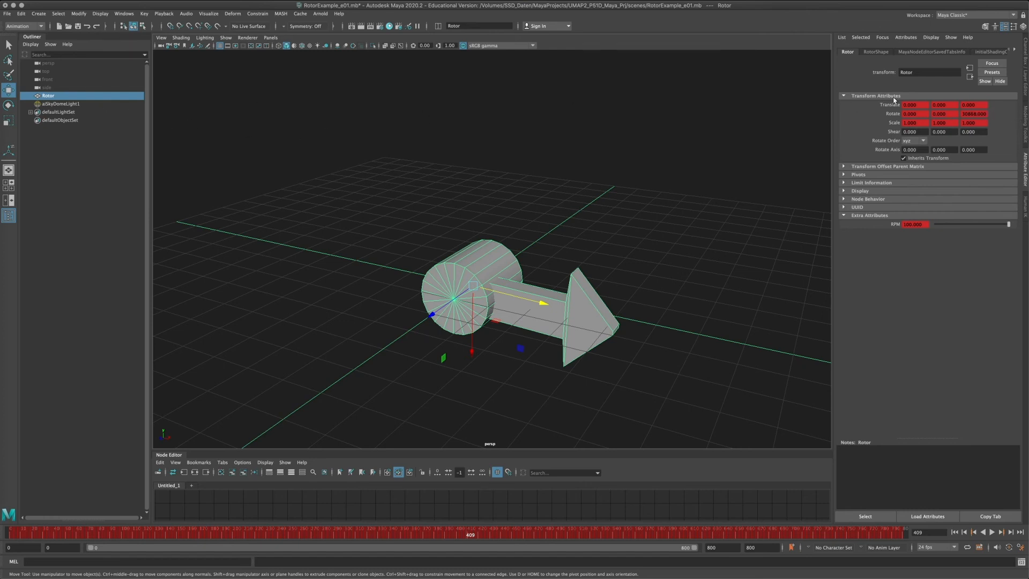
# Step: Play the baked rotor animation briefly from frame 409 to examine its Rotate Z values
pyautogui.rightClick(980, 114)
pyautogui.click(854, 134)
pyautogui.hotkey('alt', 'v')
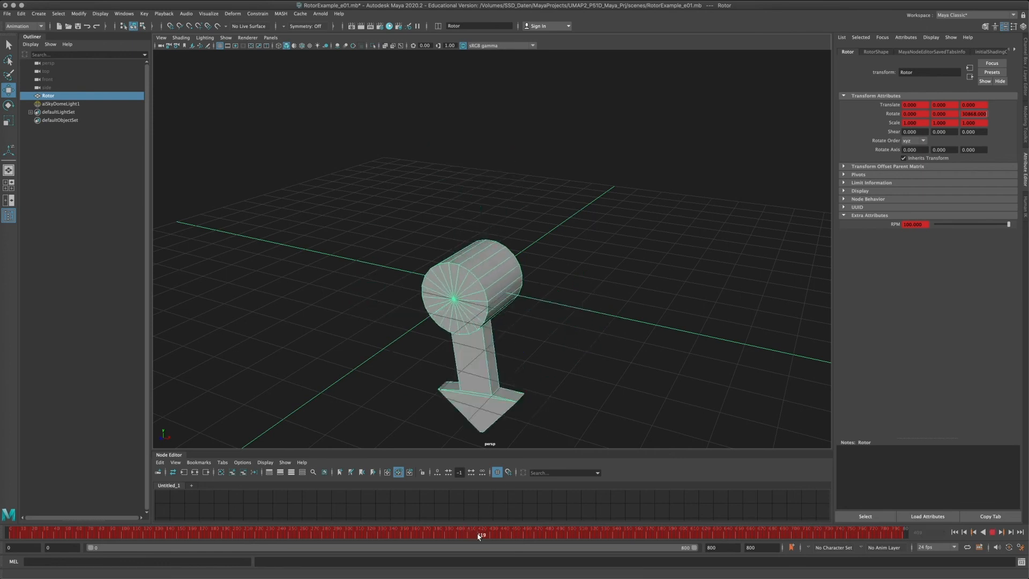
pyautogui.hotkey('alt', 'v')
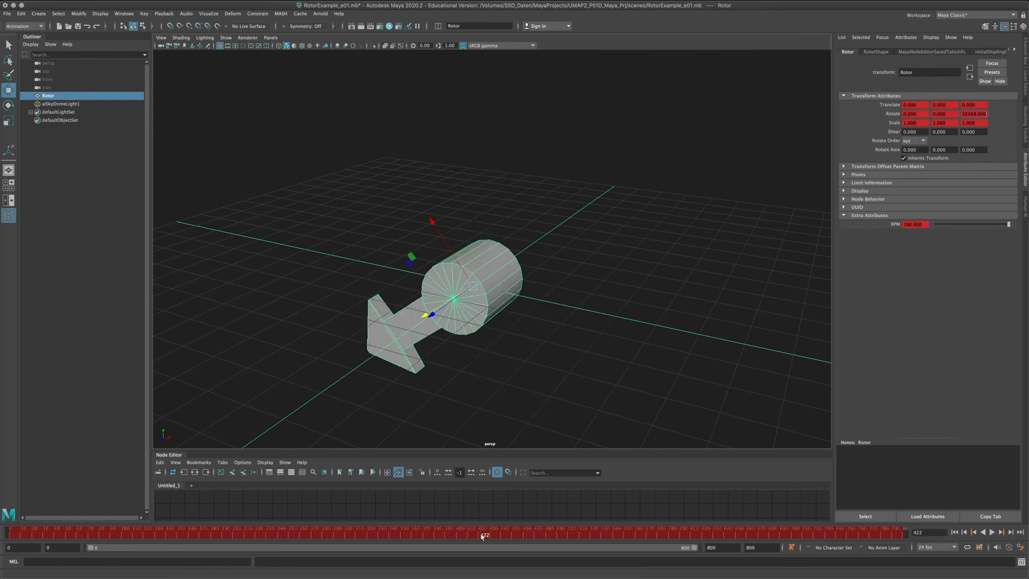
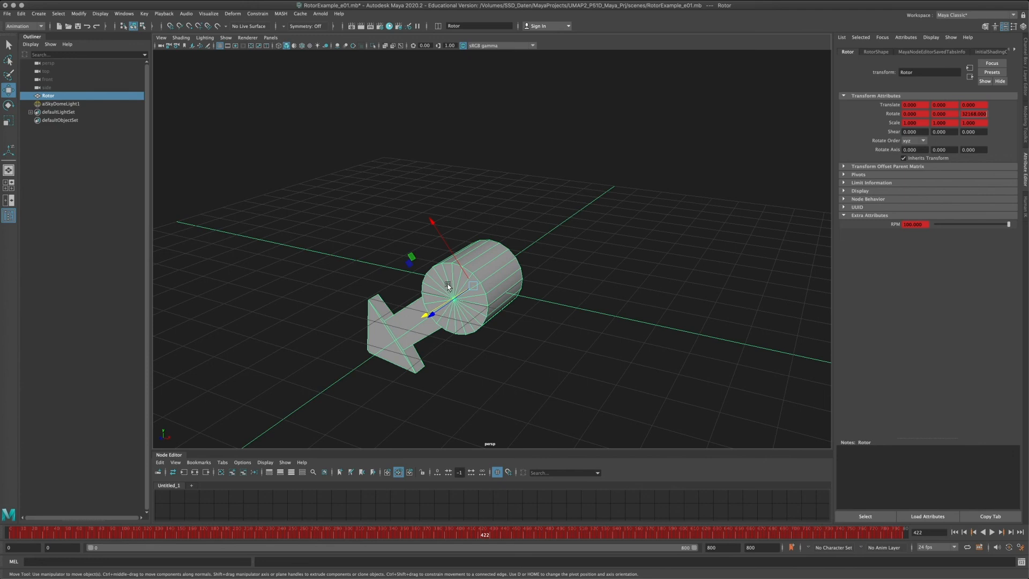
# Step: Switch to the Maya window with the P51D_ASSET scene and close the terminal window covering the aircraft rig
pyautogui.click(7, 15)
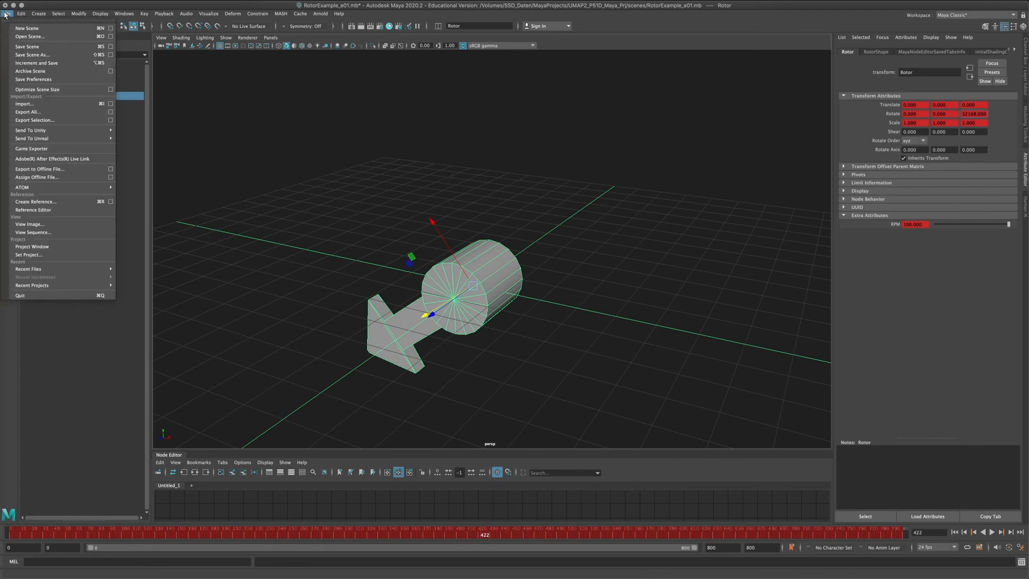
pyautogui.click(24, 8)
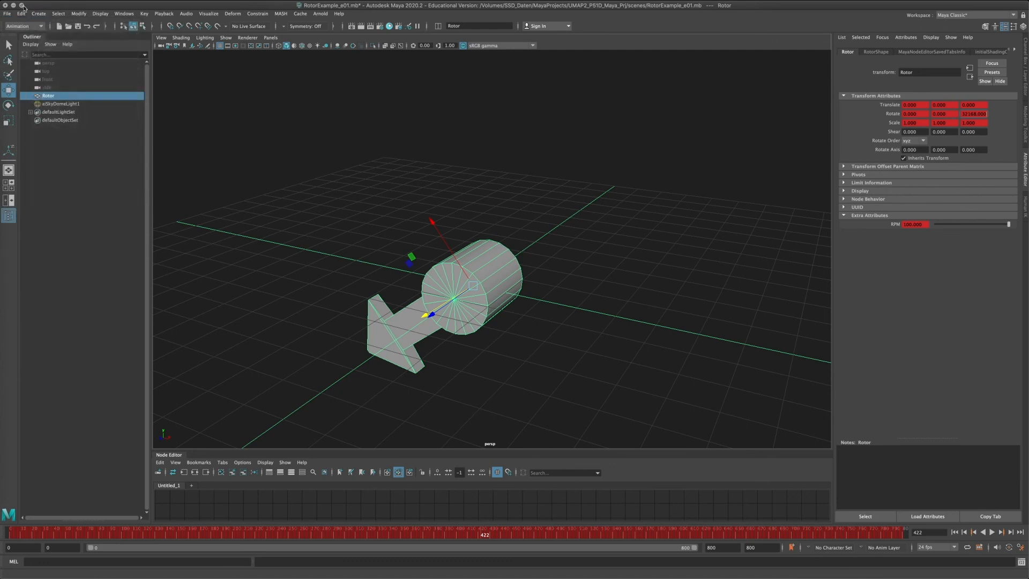
pyautogui.click(5, 5)
pyautogui.click(528, 295)
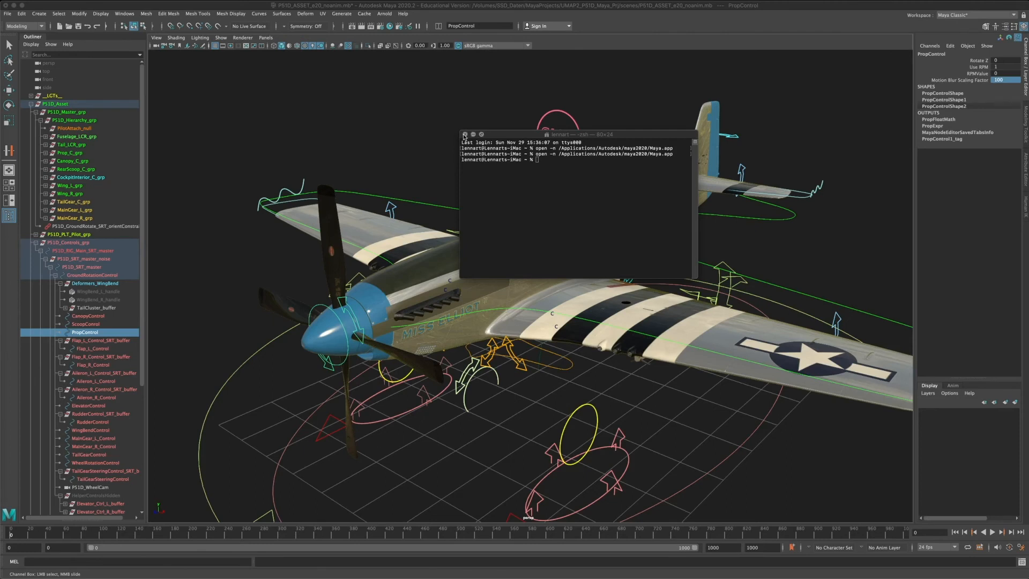
pyautogui.click(365, 123)
pyautogui.press('e')
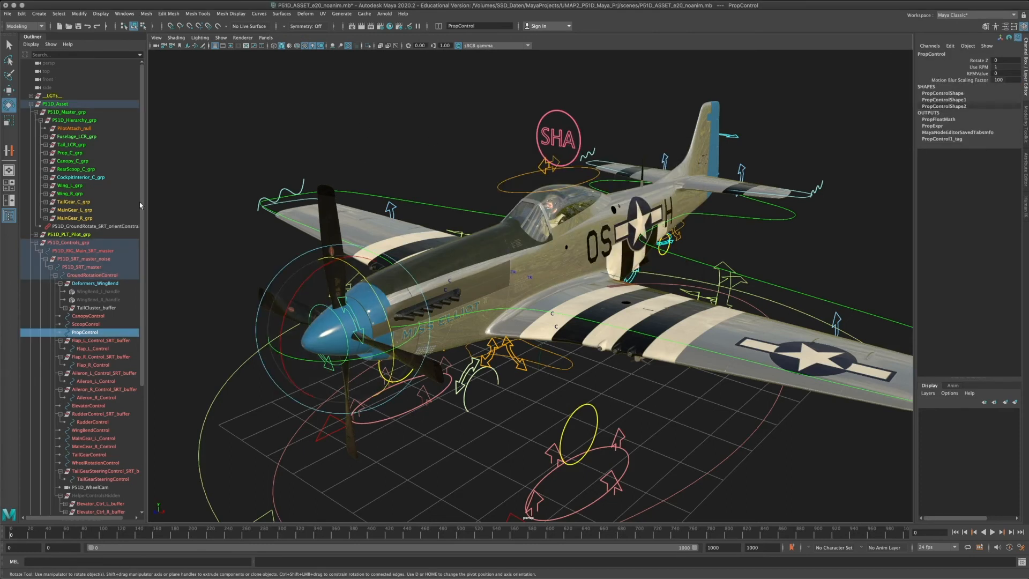
# Step: Open the Node Editor on the PropTab graph and frame the propeller network
pyautogui.click(124, 14)
pyautogui.moveTo(147, 13)
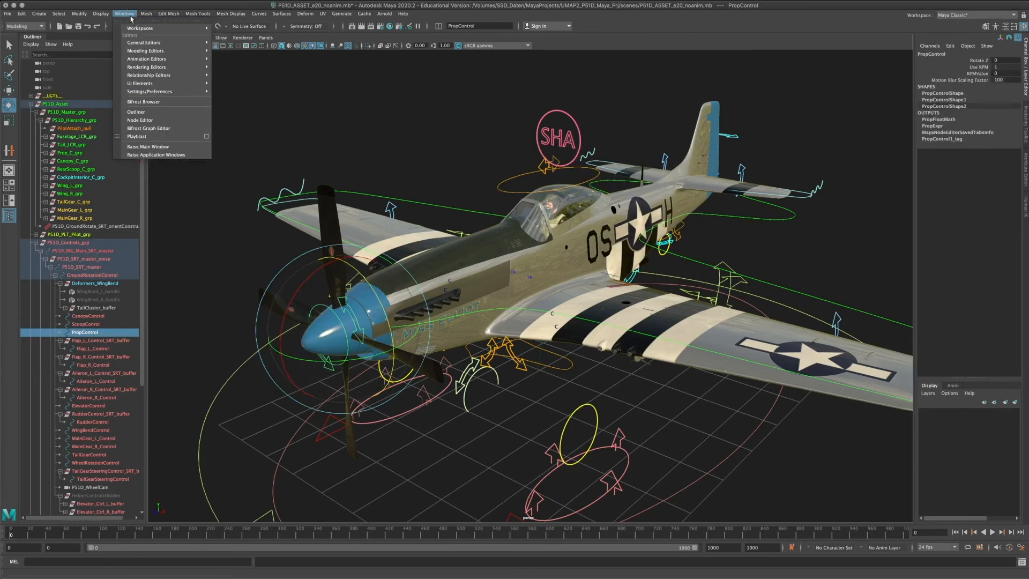
pyautogui.click(170, 122)
pyautogui.moveTo(343, 207); pyautogui.dragTo(481, 169)
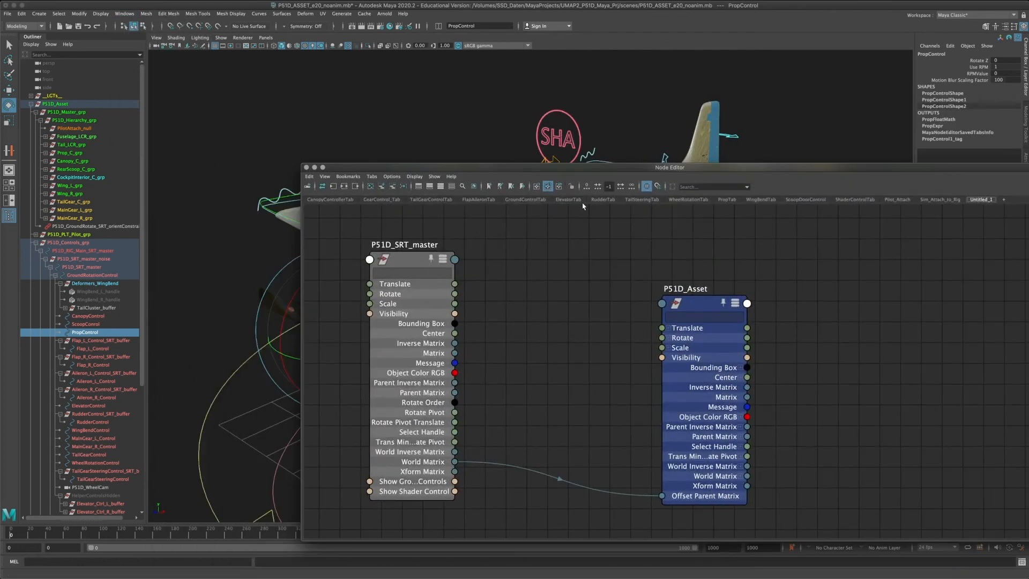
pyautogui.click(724, 199)
pyautogui.moveTo(536, 168); pyautogui.dragTo(370, 139)
pyautogui.press('a')
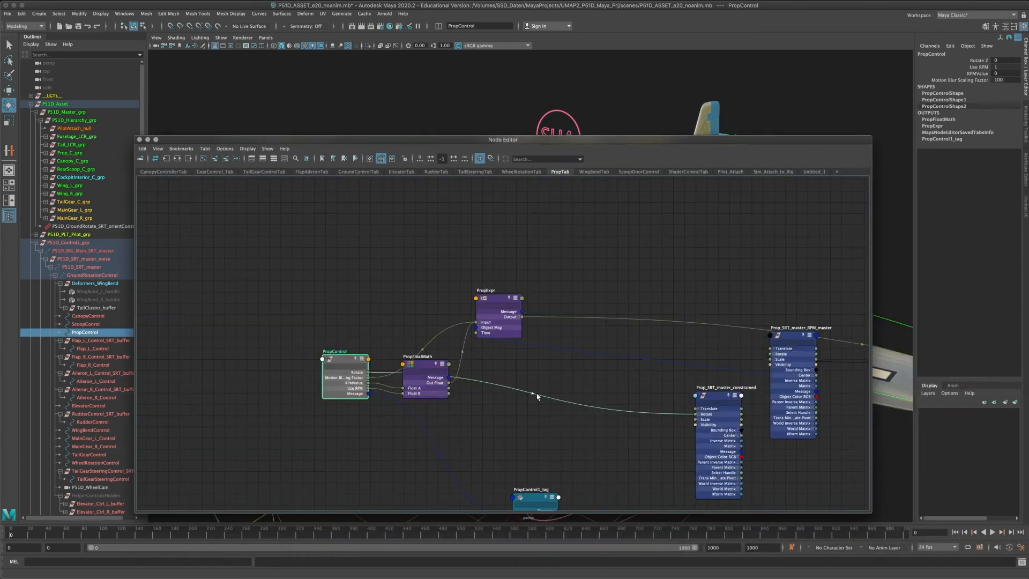
pyautogui.keyDown('alt'); pyautogui.moveTo(538, 397); pyautogui.dragTo(382, 225, button='middle'); pyautogui.keyUp('alt')
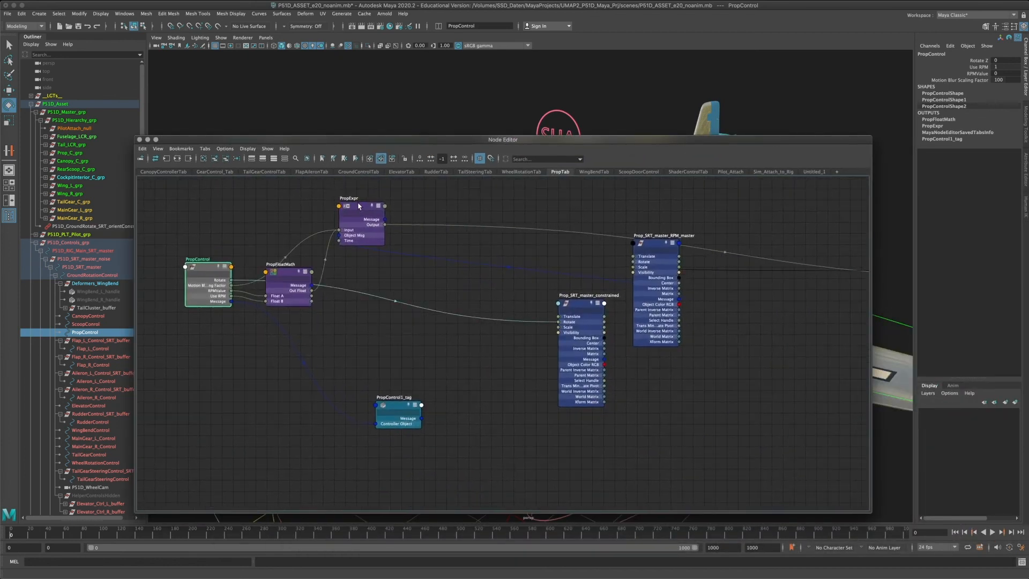
# Step: Spread out the PropExpr, Prop_SRT_master_RPM_master and Prop_SRT_master_constrained nodes in the propeller graph
pyautogui.moveTo(359, 205); pyautogui.dragTo(432, 231)
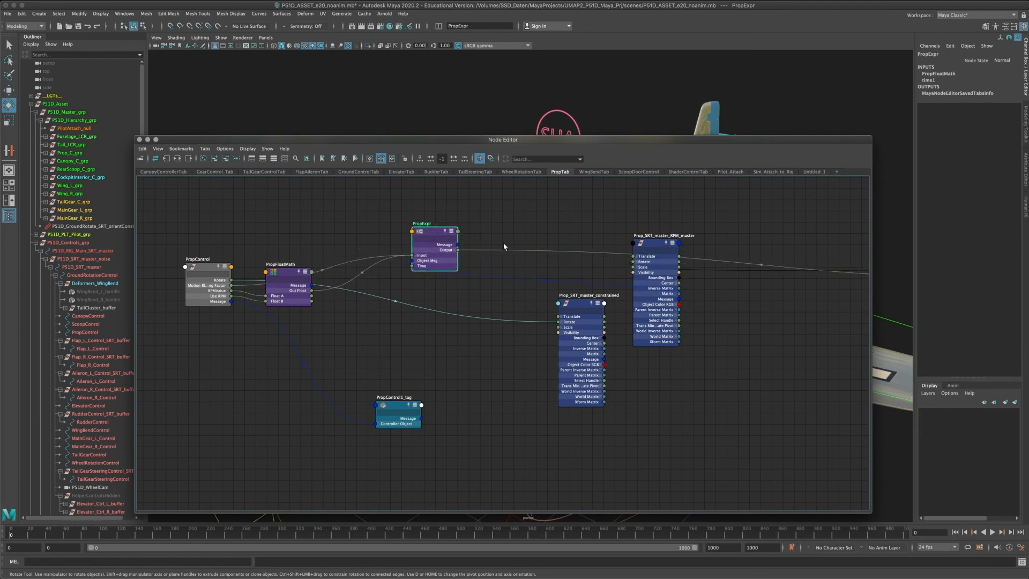
pyautogui.keyDown('alt'); pyautogui.moveTo(503, 247); pyautogui.dragTo(412, 303, button='middle'); pyautogui.keyUp('alt')
pyautogui.moveTo(559, 300); pyautogui.dragTo(610, 348)
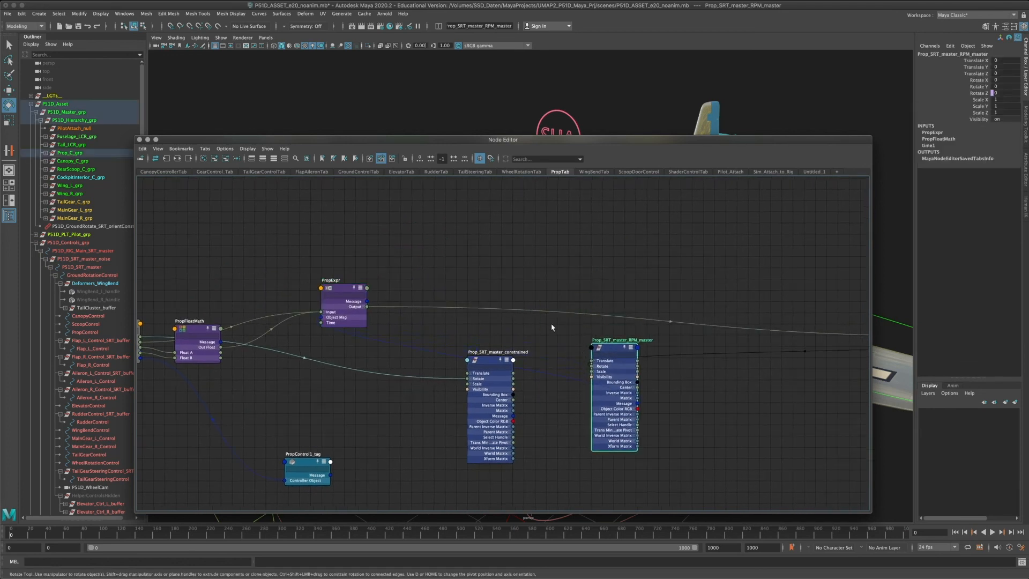
pyautogui.moveTo(504, 366); pyautogui.dragTo(493, 392)
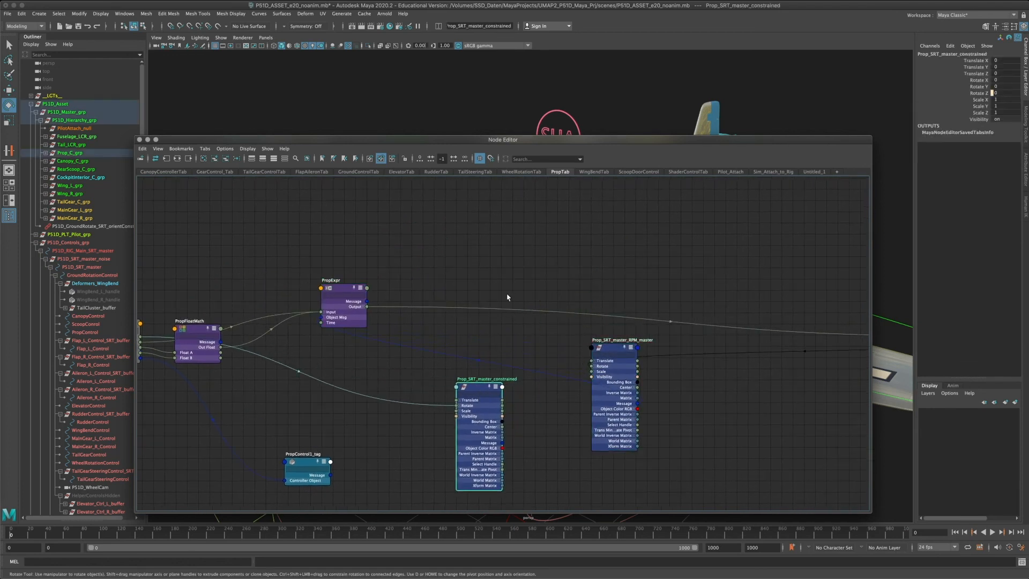
# Step: Place unitConversion23 between PropExpr and Prop_SRT_master_RPM_master, and adjust the RPM master, PropControl1_tag and PropFloatMath node positions
pyautogui.scroll(-2, 691, 290)
pyautogui.keyDown('alt'); pyautogui.moveTo(681, 285); pyautogui.dragTo(571, 284, button='middle'); pyautogui.keyUp('alt')
pyautogui.scroll(-1, 712, 323)
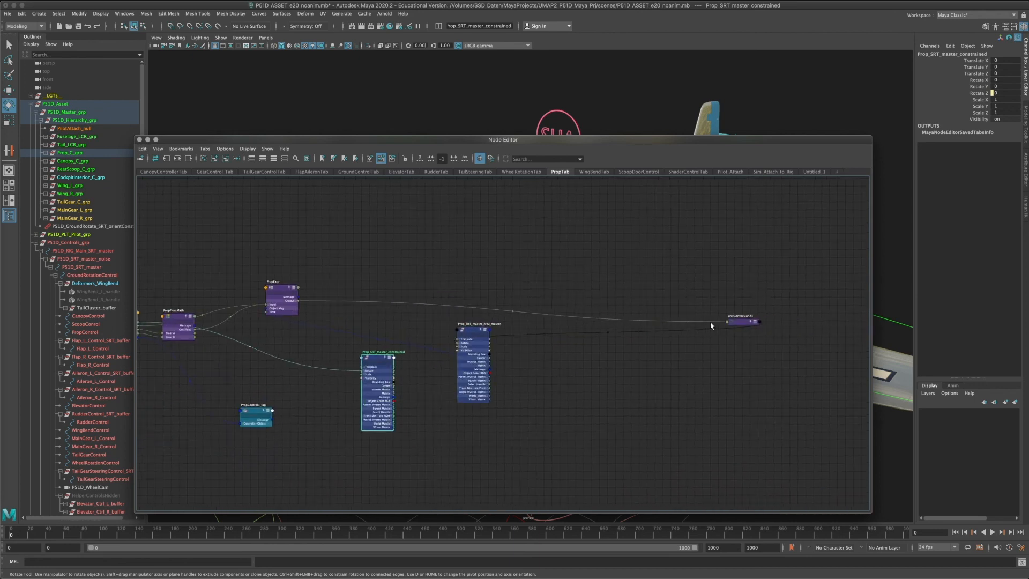
pyautogui.click(682, 315)
pyautogui.moveTo(729, 318); pyautogui.dragTo(396, 304)
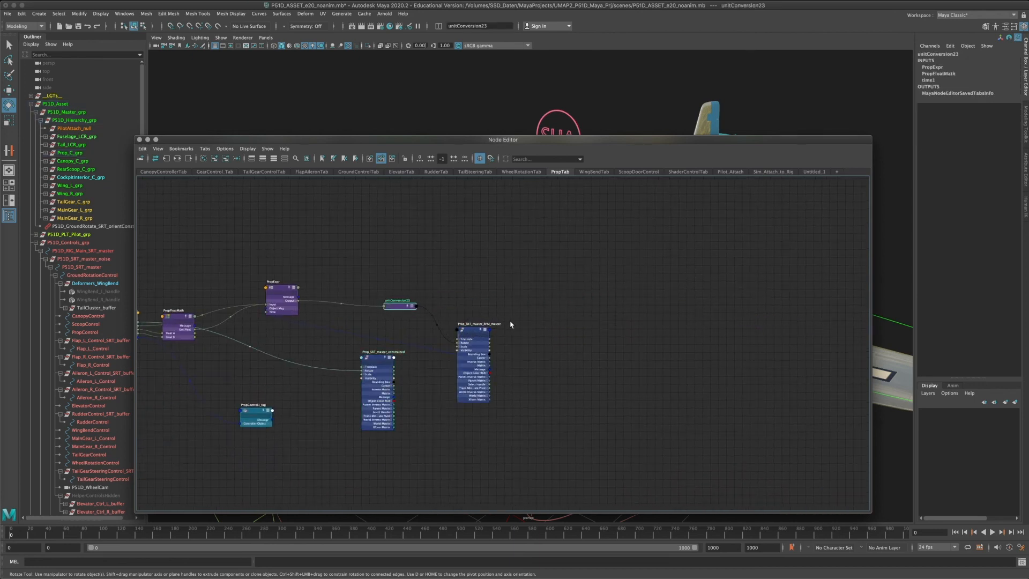
pyautogui.moveTo(469, 331); pyautogui.dragTo(597, 350)
pyautogui.press('a')
pyautogui.moveTo(360, 431); pyautogui.dragTo(359, 440)
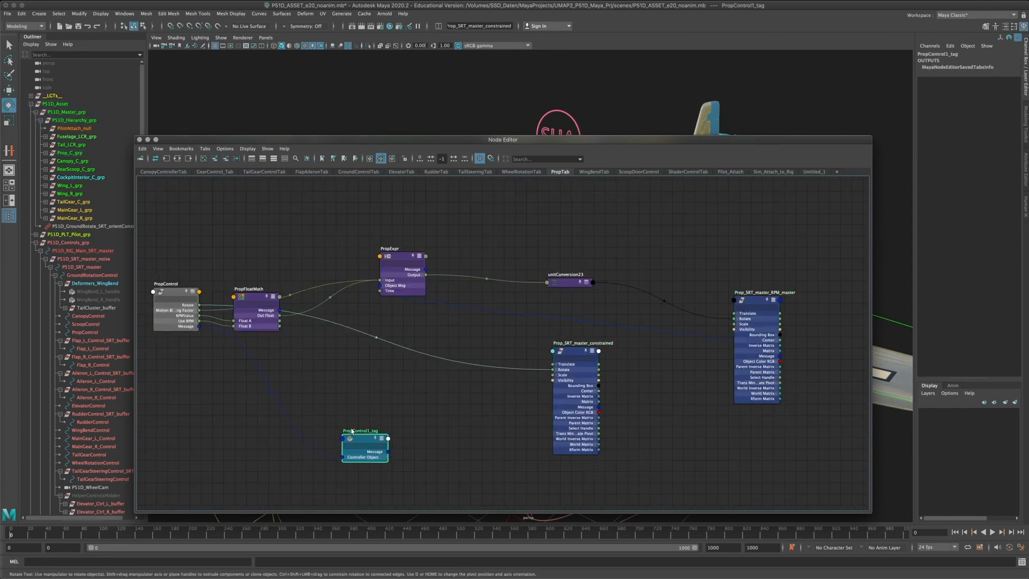
pyautogui.moveTo(266, 302); pyautogui.dragTo(279, 309)
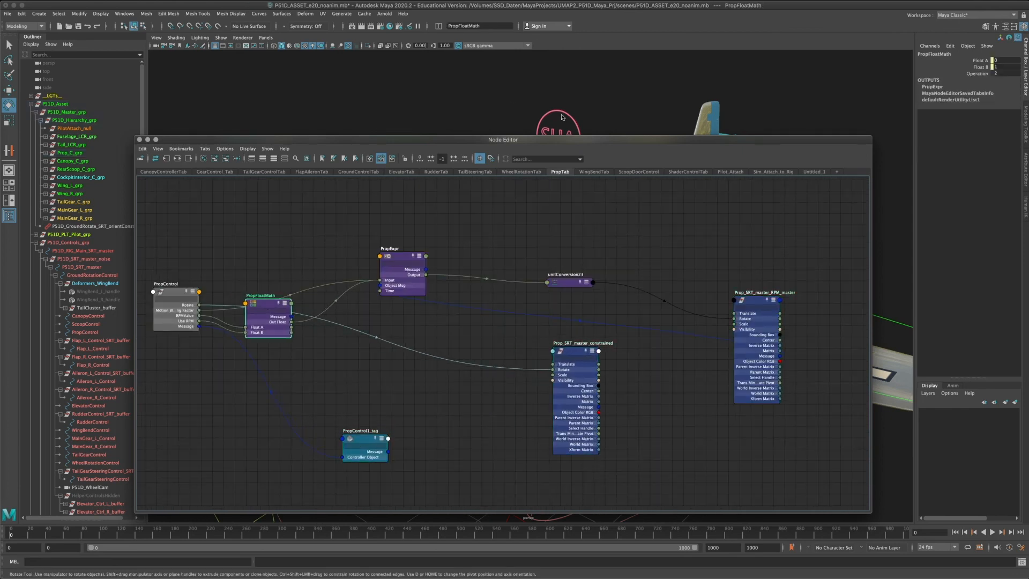
# Step: Select the PropControl curve to examine its channels, and close the Node Editor
pyautogui.moveTo(551, 141); pyautogui.dragTo(533, 356)
pyautogui.click(316, 318)
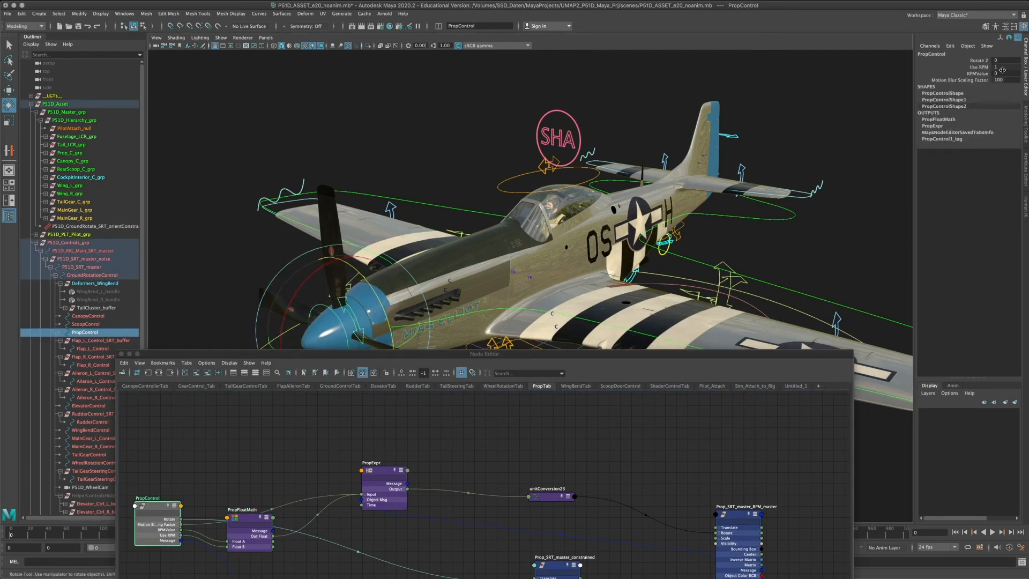
pyautogui.moveTo(542, 356); pyautogui.dragTo(606, 109)
pyautogui.click(186, 106)
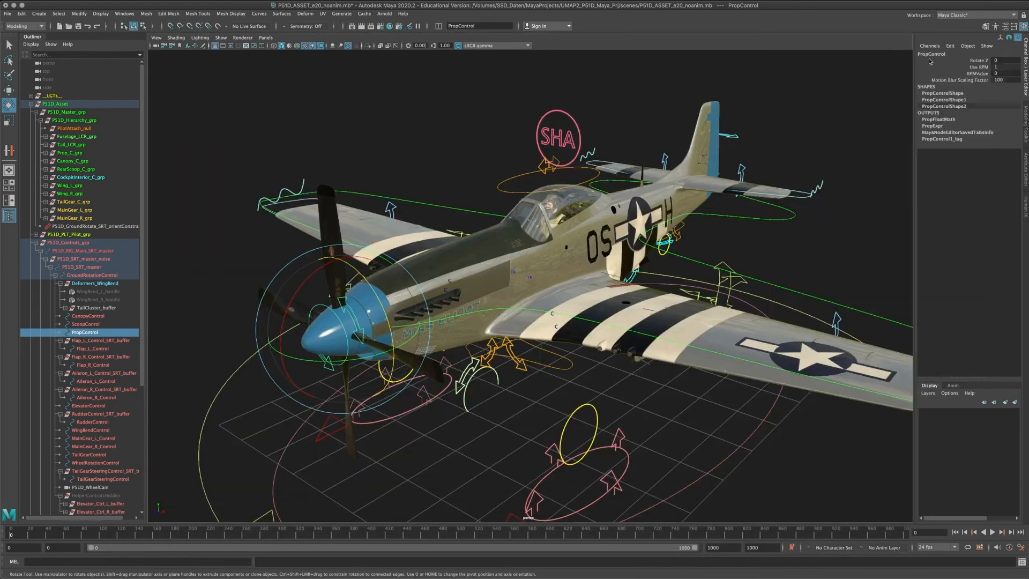
# Step: Set PropControl's RPMValue to 100 and start playback
pyautogui.click(998, 74)
pyautogui.press('Return')
pyautogui.click(992, 532)
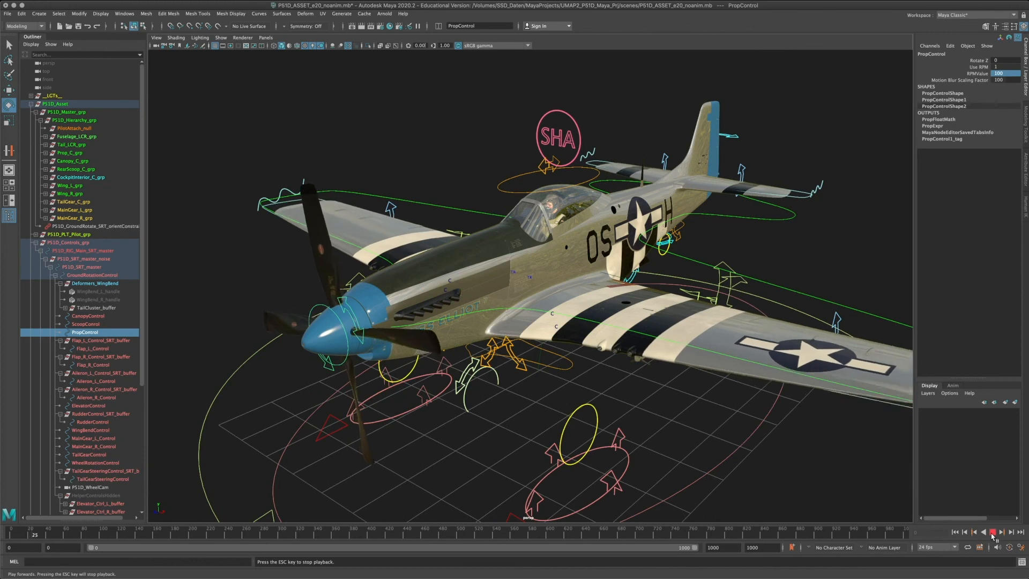
# Step: Set PropControl's Motion Blur Scaling Factor to 1 while the propeller plays, and stop playback
pyautogui.click(998, 74)
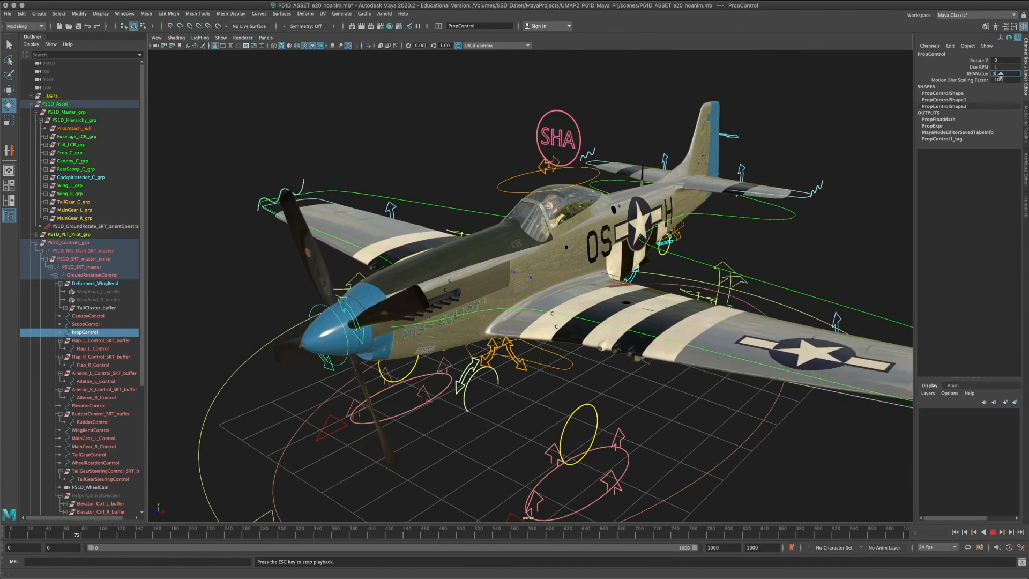
pyautogui.click(1004, 80)
pyautogui.write('1')
pyautogui.press('Return')
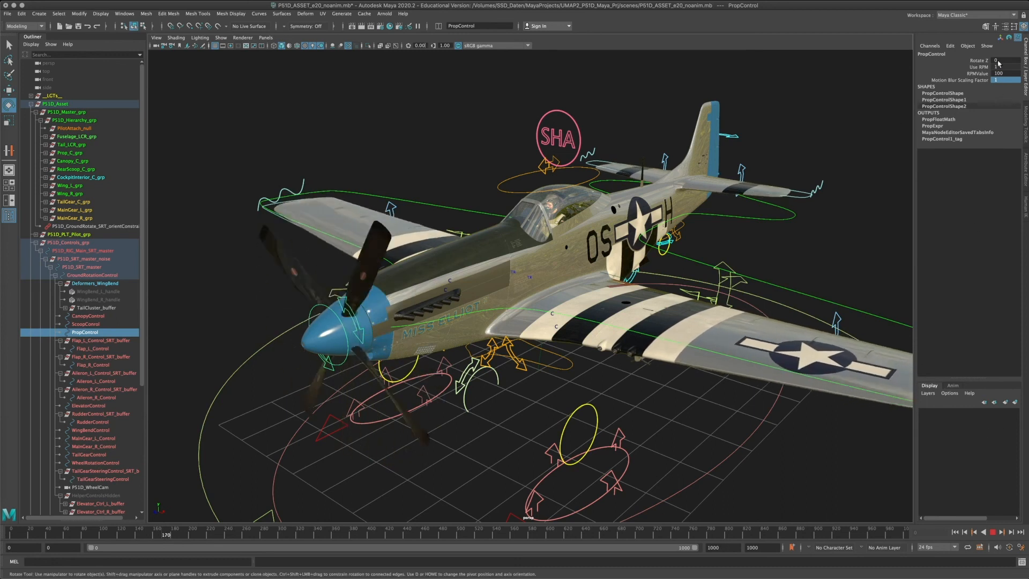
pyautogui.click(992, 532)
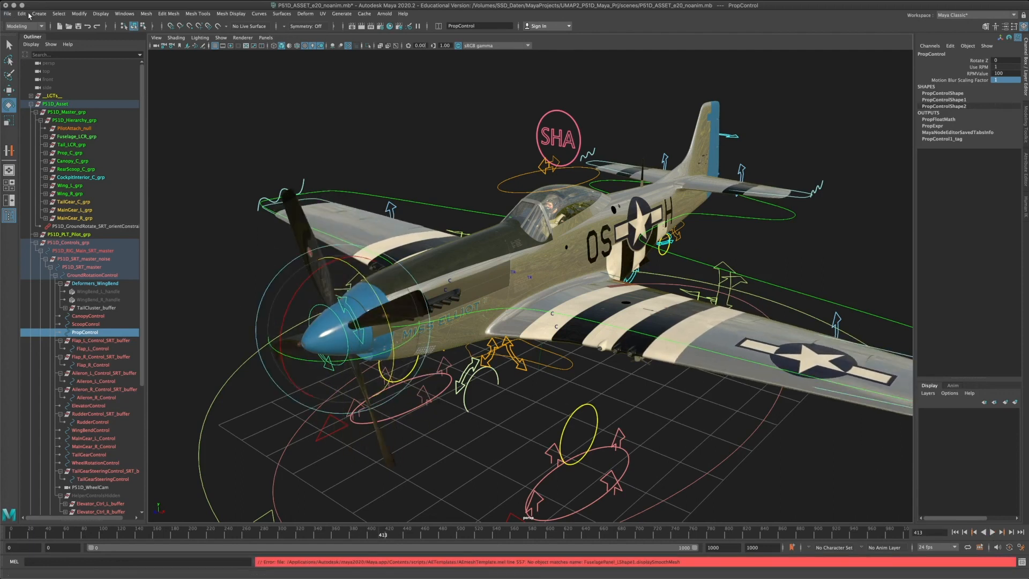
# Step: Reopen the PropTab graph in the Node Editor and move PropFloatMath farther from PropControl
pyautogui.click(124, 13)
pyautogui.click(193, 124)
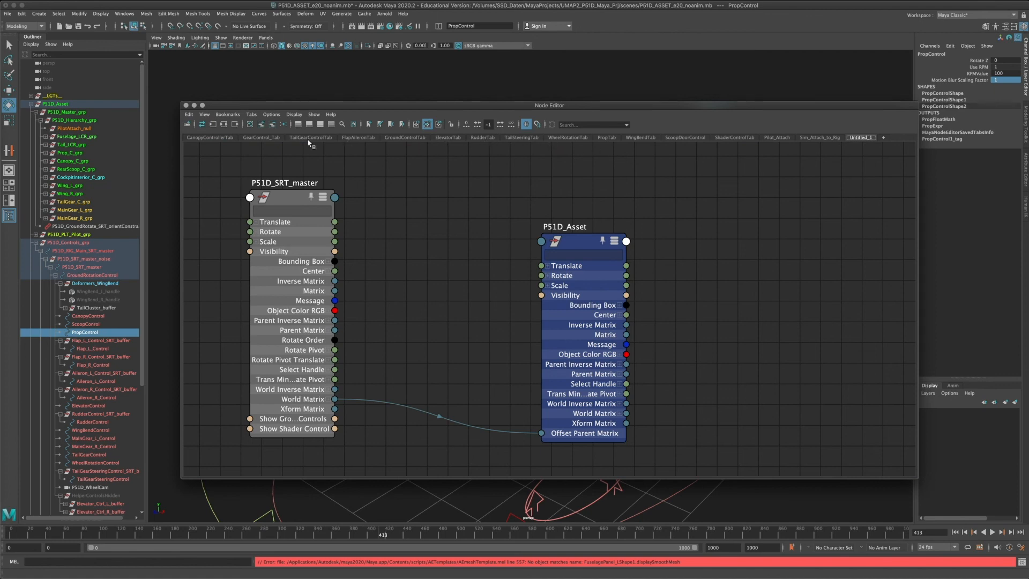
pyautogui.click(612, 140)
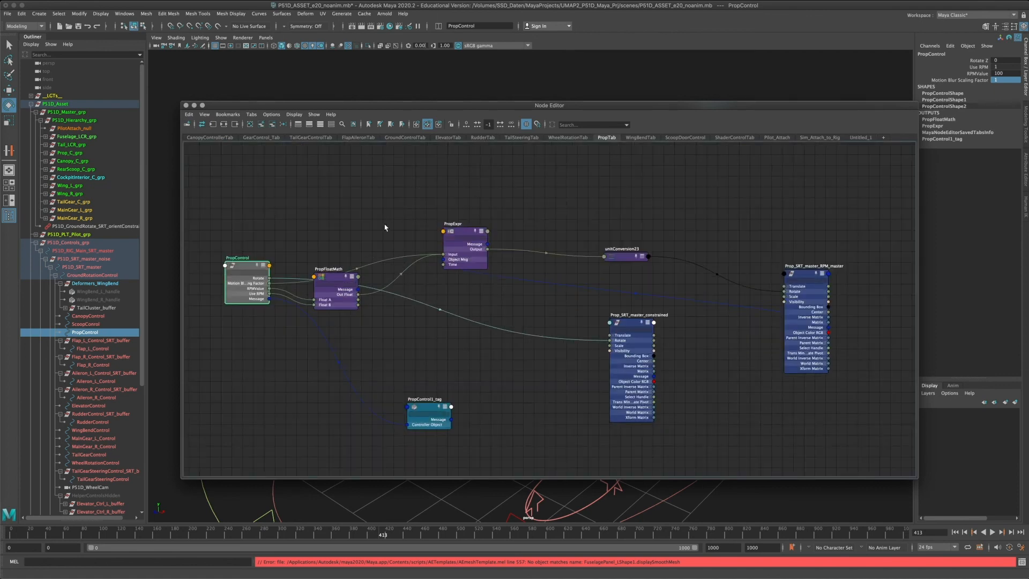
pyautogui.scroll(4, 384, 227)
pyautogui.moveTo(280, 258); pyautogui.dragTo(258, 258)
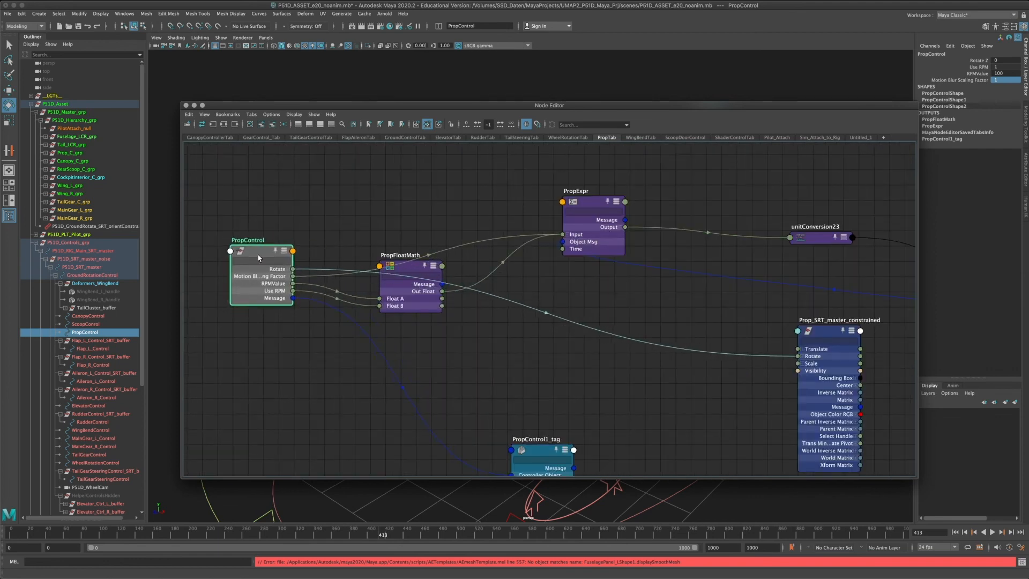
pyautogui.moveTo(412, 269); pyautogui.dragTo(438, 289)
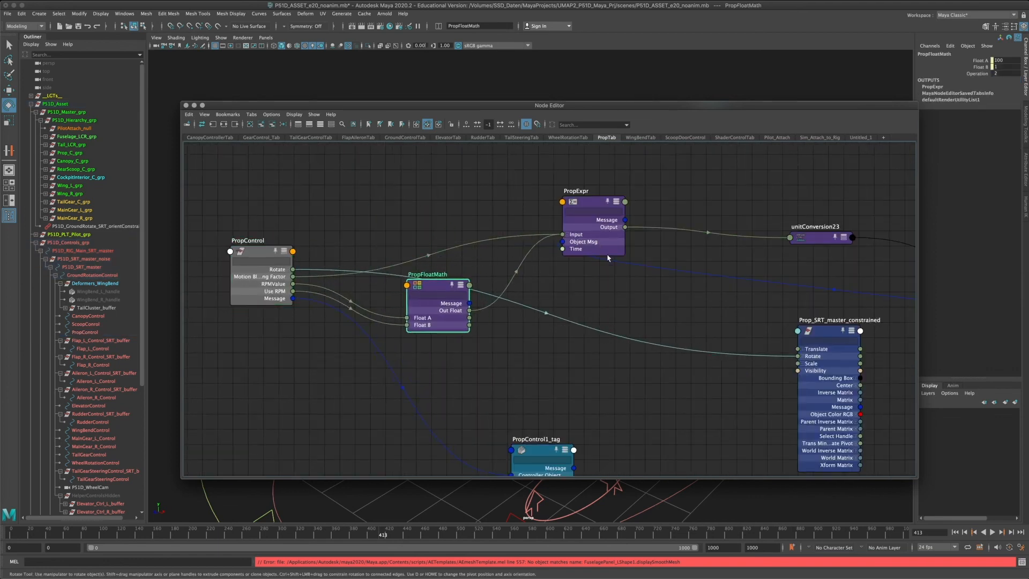
# Step: Move unitConversion23 higher while following the connections from PropExpr, and select the Prop_SRT_master_RPM_master node
pyautogui.moveTo(584, 211); pyautogui.dragTo(421, 256, button='middle')
pyautogui.moveTo(421, 252); pyautogui.dragTo(440, 252)
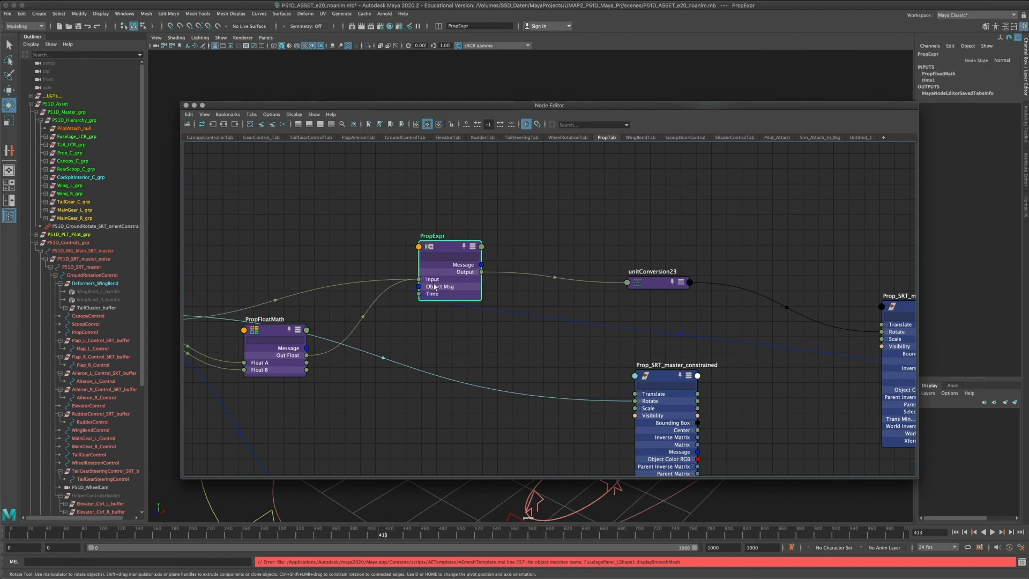
pyautogui.click(658, 289)
pyautogui.moveTo(657, 288); pyautogui.dragTo(660, 260)
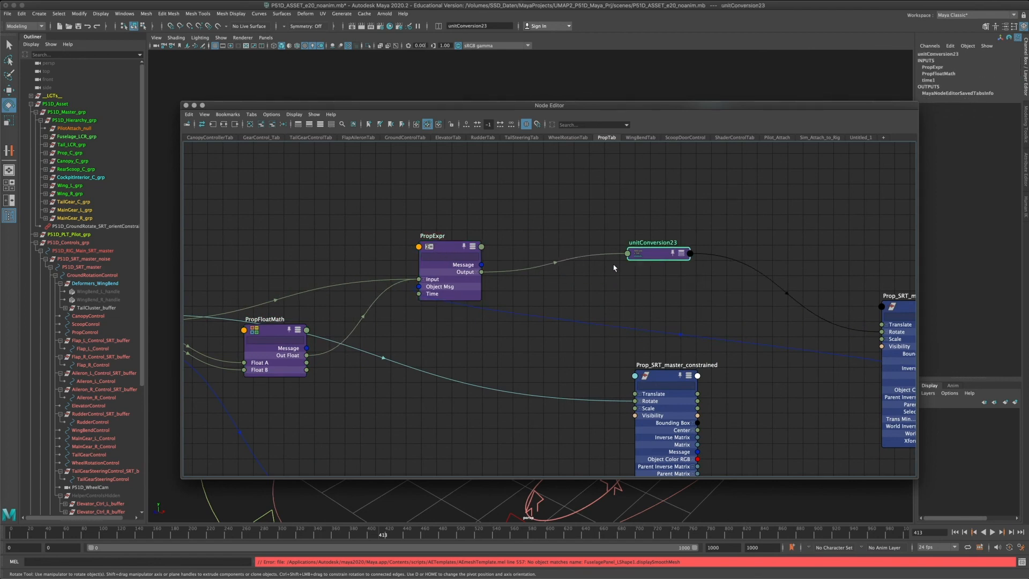
pyautogui.moveTo(695, 294); pyautogui.dragTo(499, 253, button='middle')
pyautogui.click(691, 287)
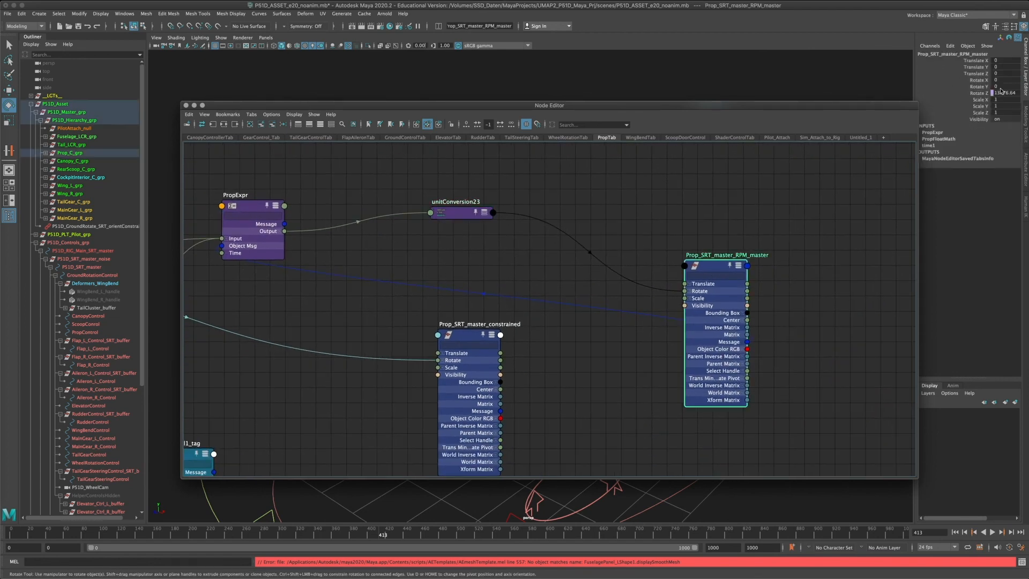
# Step: Open the expression driving Prop_SRT_master_RPM_master's Rotate Z in the Expression Editor and examine its code
pyautogui.click(1000, 92)
pyautogui.rightClick(999, 92)
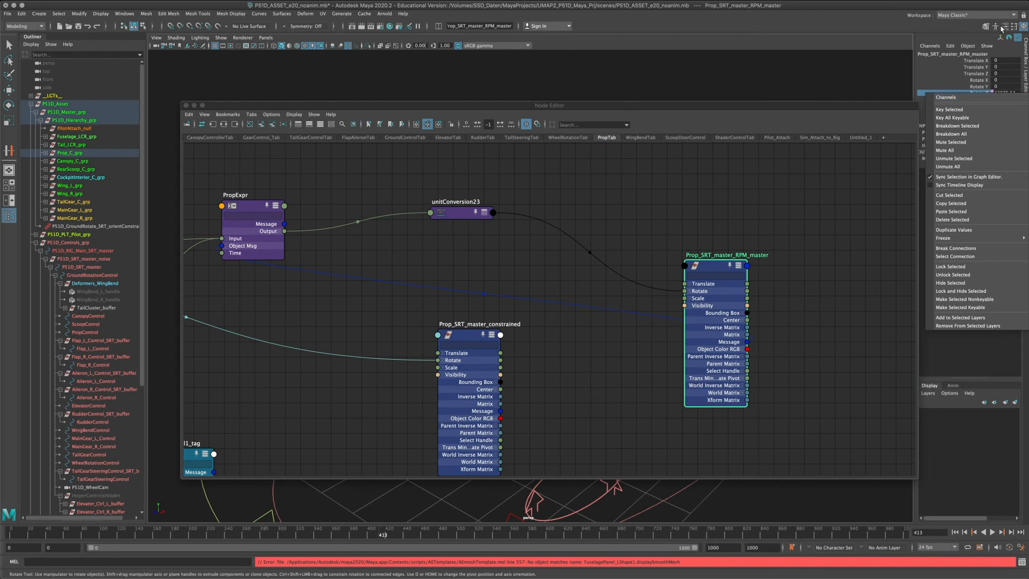
pyautogui.click(1003, 27)
pyautogui.rightClick(961, 115)
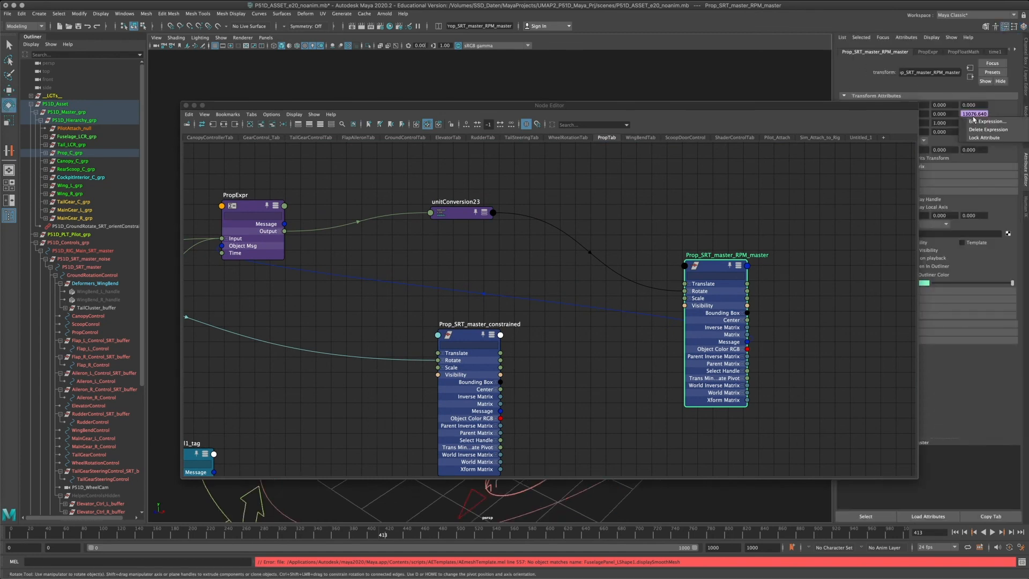
pyautogui.click(981, 121)
pyautogui.moveTo(743, 402); pyautogui.dragTo(399, 329)
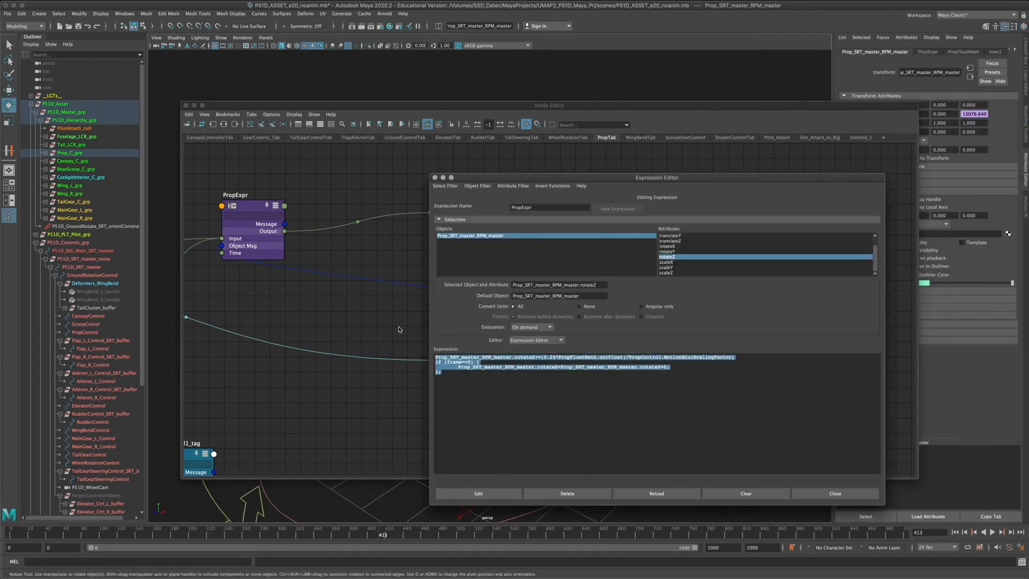
pyautogui.click(633, 390)
pyautogui.moveTo(685, 397); pyautogui.dragTo(537, 353)
pyautogui.click(537, 385)
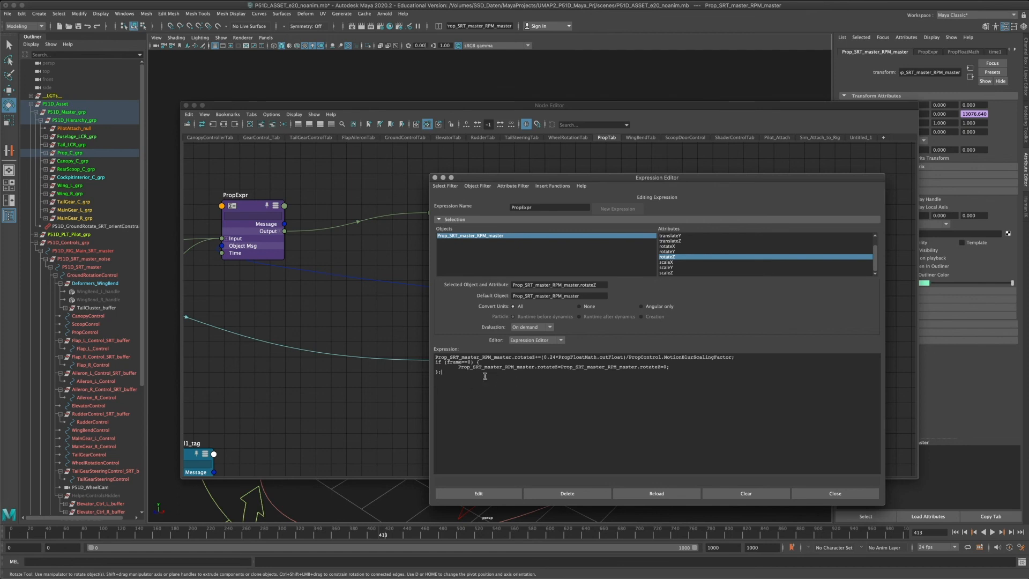
# Step: Highlight the entire PropExpr expression code for review and close the Expression Editor
pyautogui.press('super+a')
pyautogui.click(525, 378)
pyautogui.click(434, 178)
# Step: Move unitConversion23 and PropExpr farther from PropFloatMath, and expand PropExpr's Input into its individual entries
pyautogui.moveTo(417, 222); pyautogui.dragTo(601, 224, button='middle')
pyautogui.scroll(-2, 600, 224)
pyautogui.scroll(2, 577, 229)
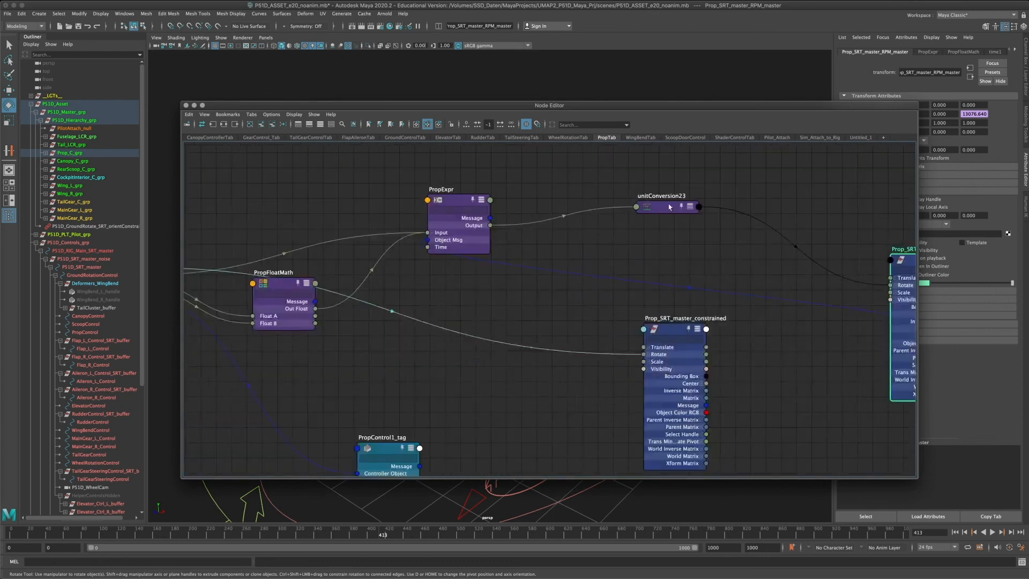
pyautogui.moveTo(651, 207); pyautogui.dragTo(696, 202)
pyautogui.moveTo(469, 201); pyautogui.dragTo(504, 212)
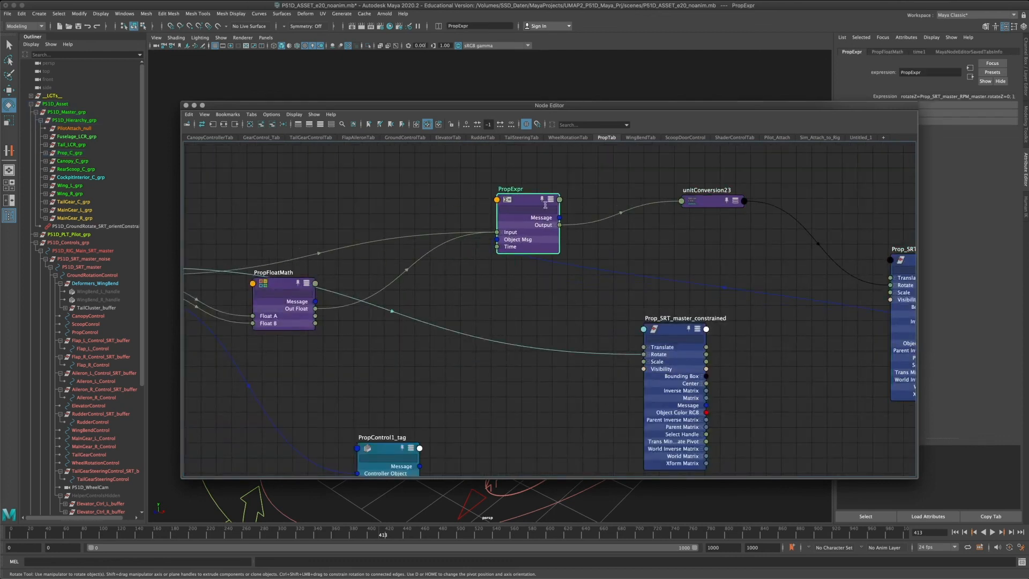
pyautogui.click(501, 234)
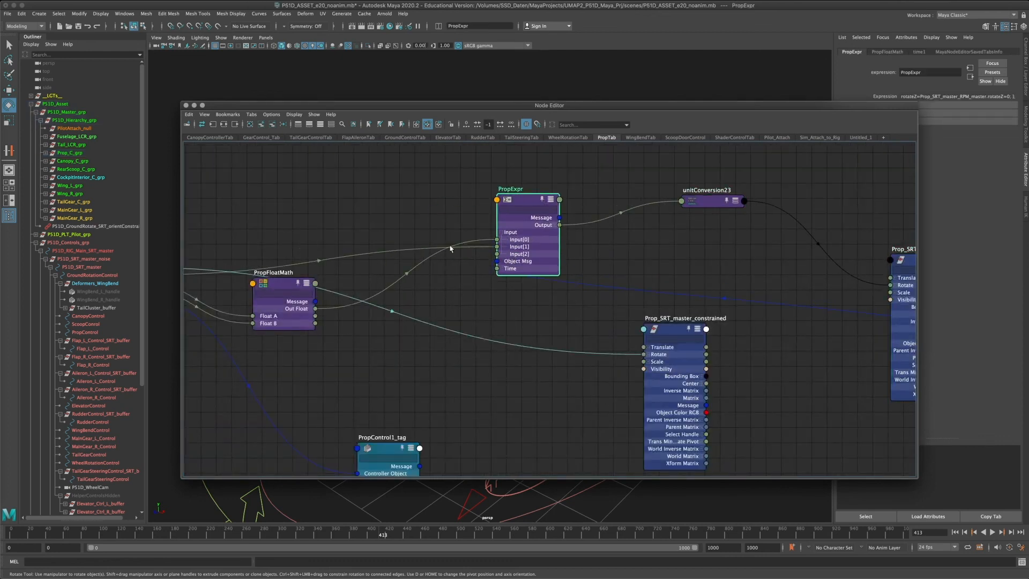
pyautogui.click(263, 294)
pyautogui.scroll(-2, 507, 276)
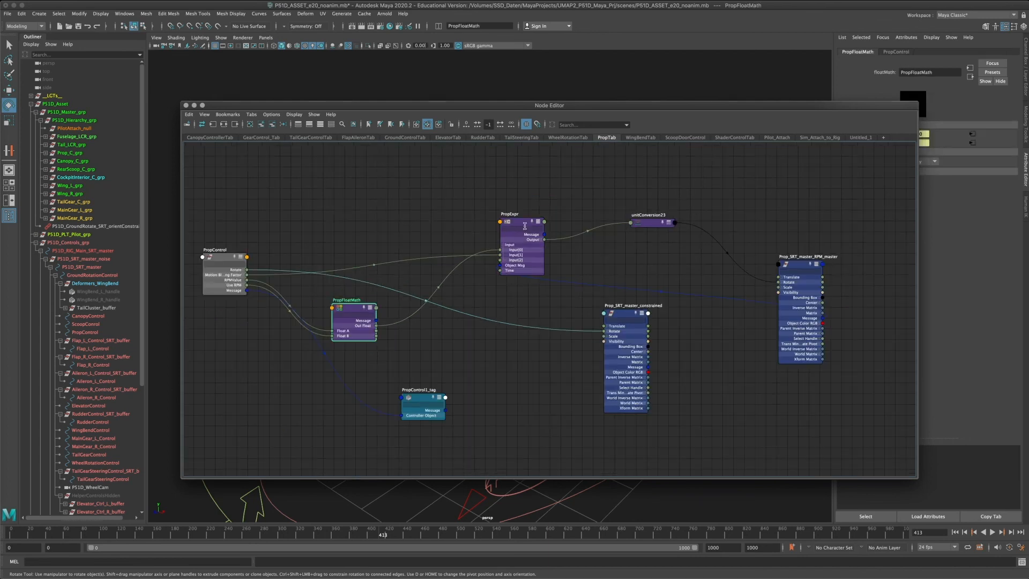
# Step: Reposition PropExpr slightly lower and closer to PropFloatMath, and move Prop_SRT_master_RPM_master closer to unitConversion23
pyautogui.moveTo(519, 225)
pyautogui.mouseDown()
pyautogui.moveTo(509, 229)
pyautogui.moveTo(567, 234)
pyautogui.moveTo(529, 235)
pyautogui.mouseUp()
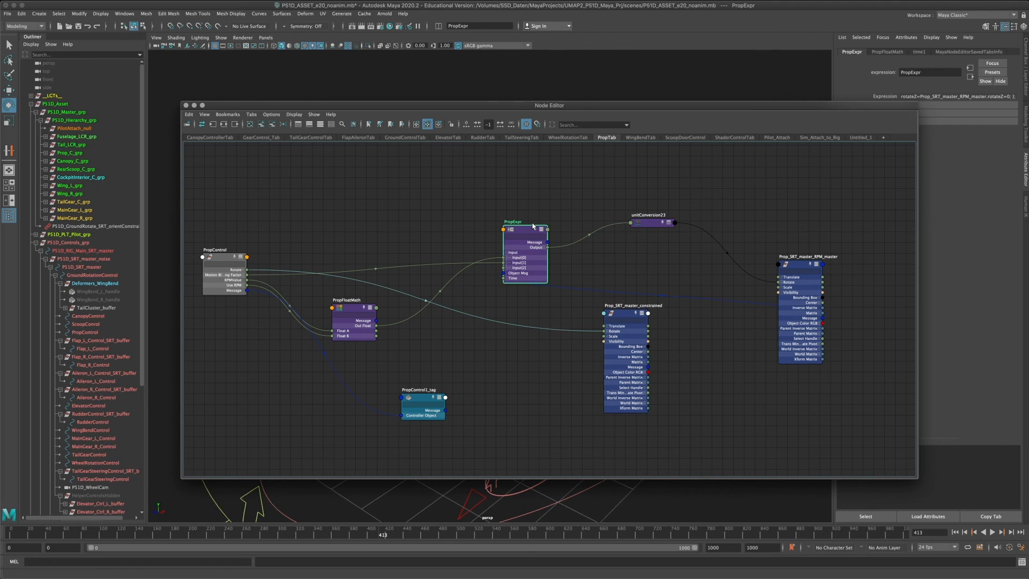
pyautogui.moveTo(523, 231)
pyautogui.mouseDown()
pyautogui.moveTo(509, 232)
pyautogui.moveTo(555, 231)
pyautogui.moveTo(435, 226)
pyautogui.moveTo(502, 246)
pyautogui.moveTo(505, 237)
pyautogui.mouseUp()
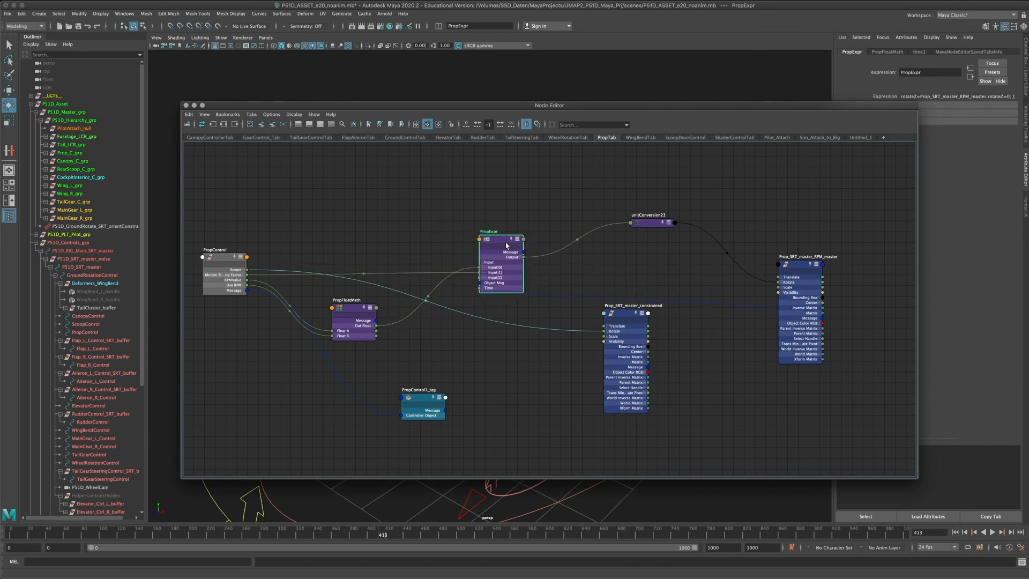
pyautogui.moveTo(496, 241)
pyautogui.mouseDown()
pyautogui.moveTo(517, 241)
pyautogui.moveTo(491, 239)
pyautogui.mouseUp()
pyautogui.moveTo(796, 264); pyautogui.dragTo(722, 256)
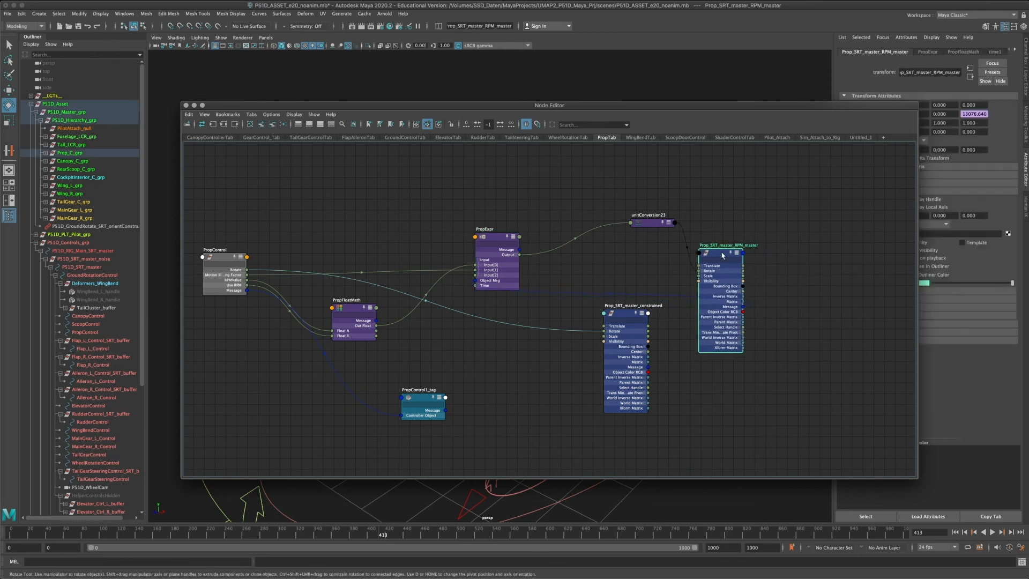
# Step: Move unitConversion23 between PropExpr and Prop_SRT_master_RPM_master, and place Prop_SRT_master_constrained above PropFloatMath
pyautogui.scroll(2, 640, 305)
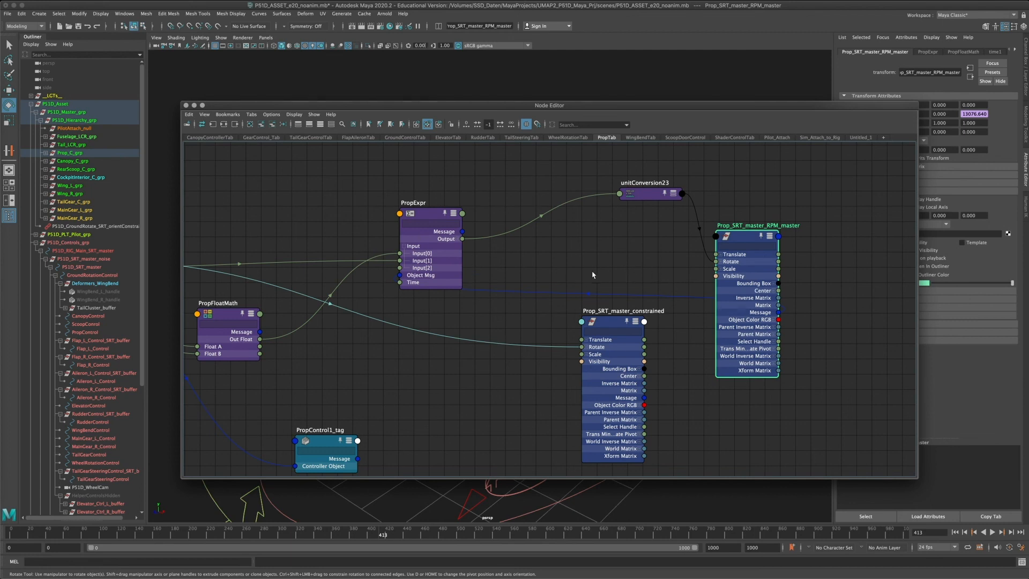
pyautogui.moveTo(572, 280); pyautogui.dragTo(660, 271, button='middle')
pyautogui.scroll(-2, 659, 271)
pyautogui.keyDown('alt'); pyautogui.moveTo(564, 299); pyautogui.dragTo(551, 310, button='middle'); pyautogui.keyUp('alt')
pyautogui.scroll(2, 490, 332)
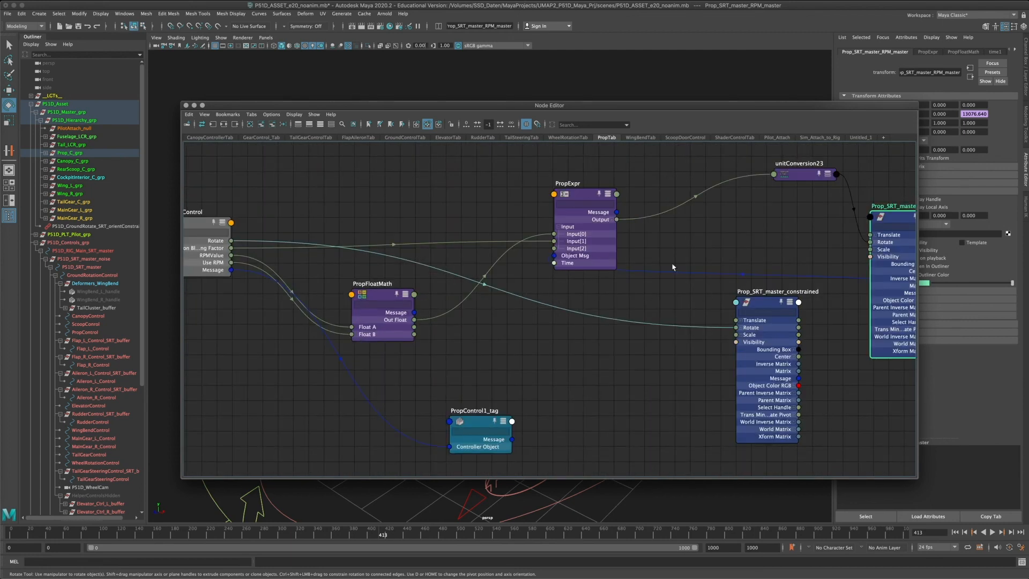
pyautogui.scroll(-2, 763, 258)
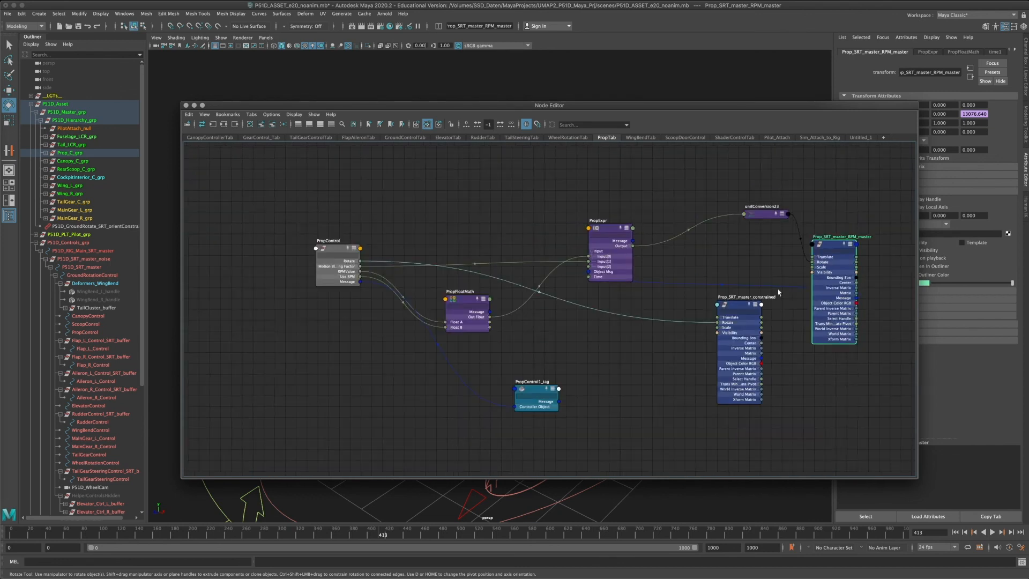
pyautogui.moveTo(767, 214); pyautogui.dragTo(722, 225)
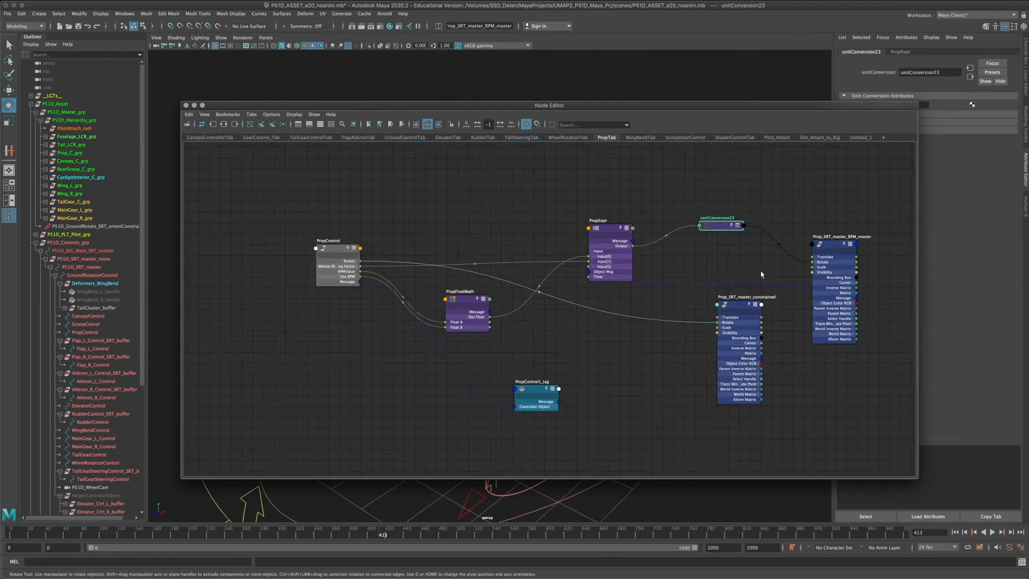
pyautogui.moveTo(735, 309); pyautogui.dragTo(446, 164)
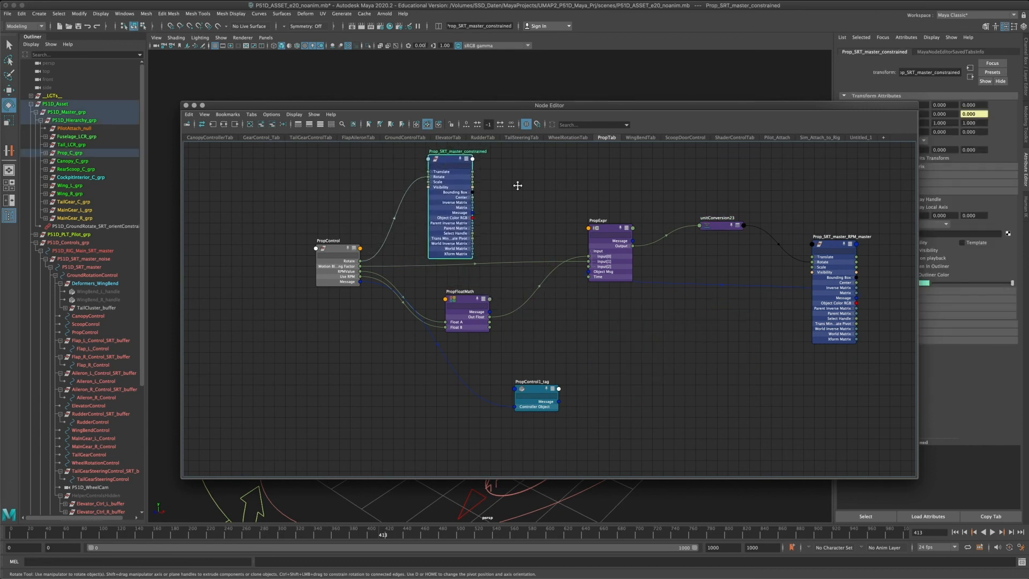
# Step: Move PropFloatMath below PropExpr in the graph and close the Node Editor
pyautogui.keyDown('alt'); pyautogui.moveTo(518, 186); pyautogui.dragTo(473, 202, button='middle'); pyautogui.keyUp('alt')
pyautogui.moveTo(429, 325); pyautogui.dragTo(576, 382)
pyautogui.click(185, 106)
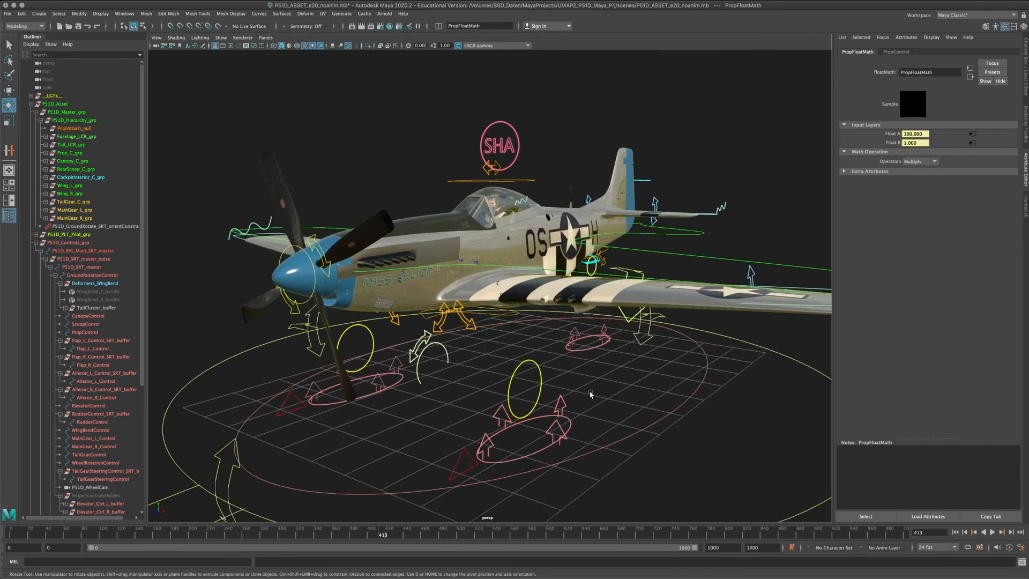
pyautogui.keyDown('alt'); pyautogui.moveTo(593, 398); pyautogui.dragTo(609, 378, button='middle'); pyautogui.keyUp('alt')
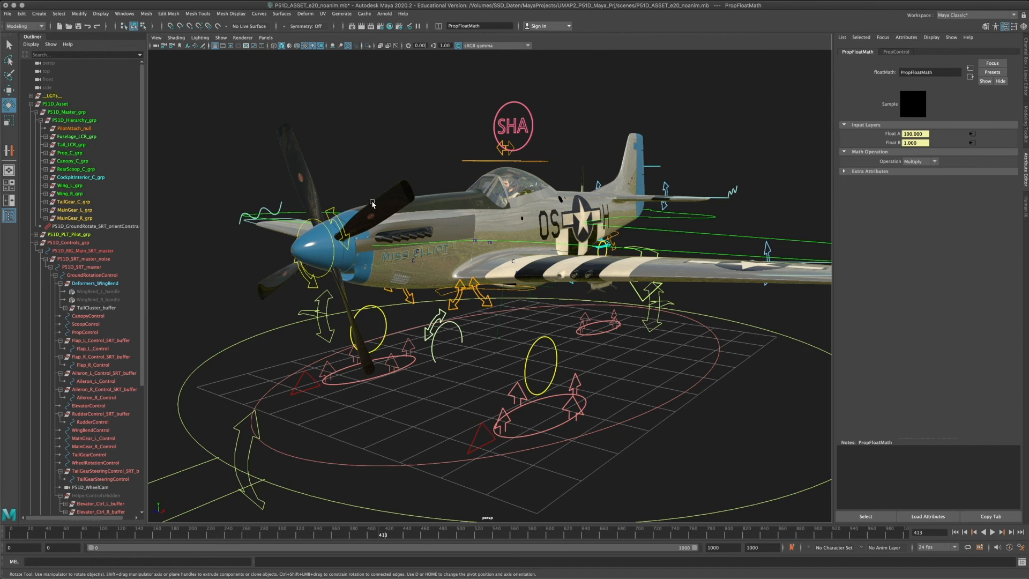
pyautogui.keyDown('alt'); pyautogui.moveTo(437, 210); pyautogui.dragTo(449, 294); pyautogui.keyUp('alt')
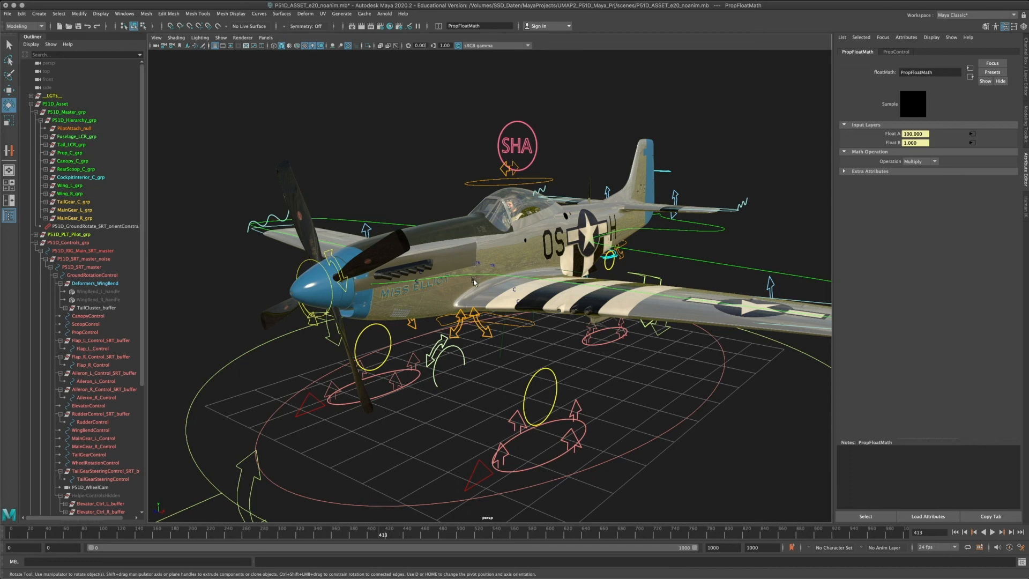
pyautogui.keyDown('alt'); pyautogui.moveTo(481, 315); pyautogui.dragTo(484, 316, button='middle'); pyautogui.keyUp('alt')
pyautogui.keyDown('alt'); pyautogui.moveTo(483, 317); pyautogui.dragTo(481, 315); pyautogui.keyUp('alt')
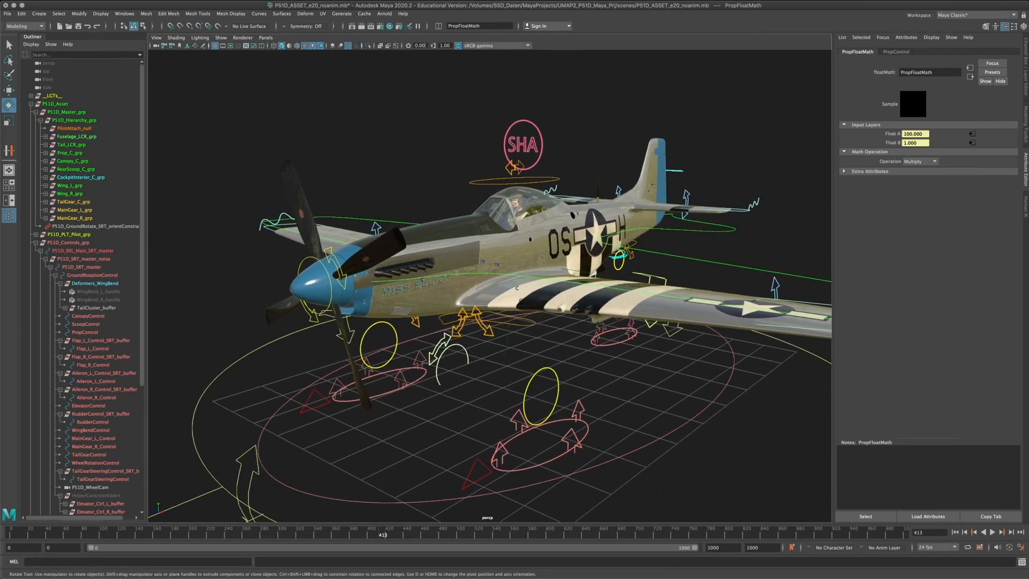